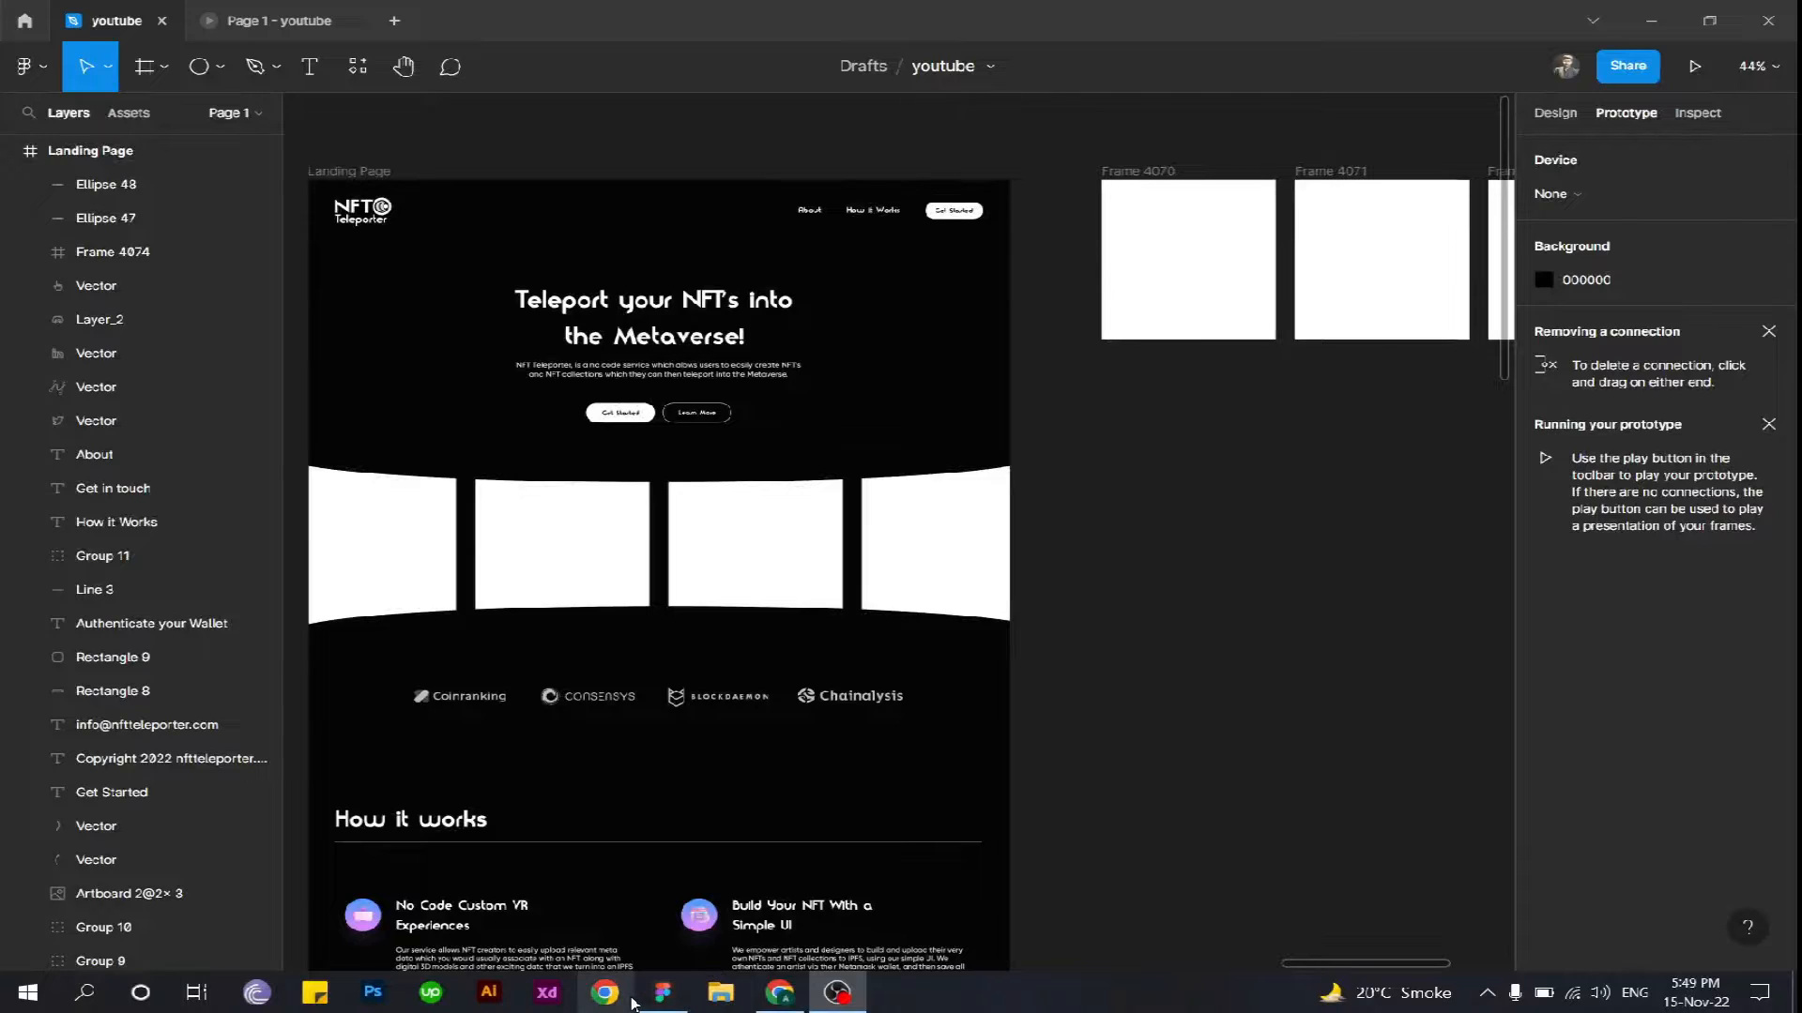
click(664, 991)
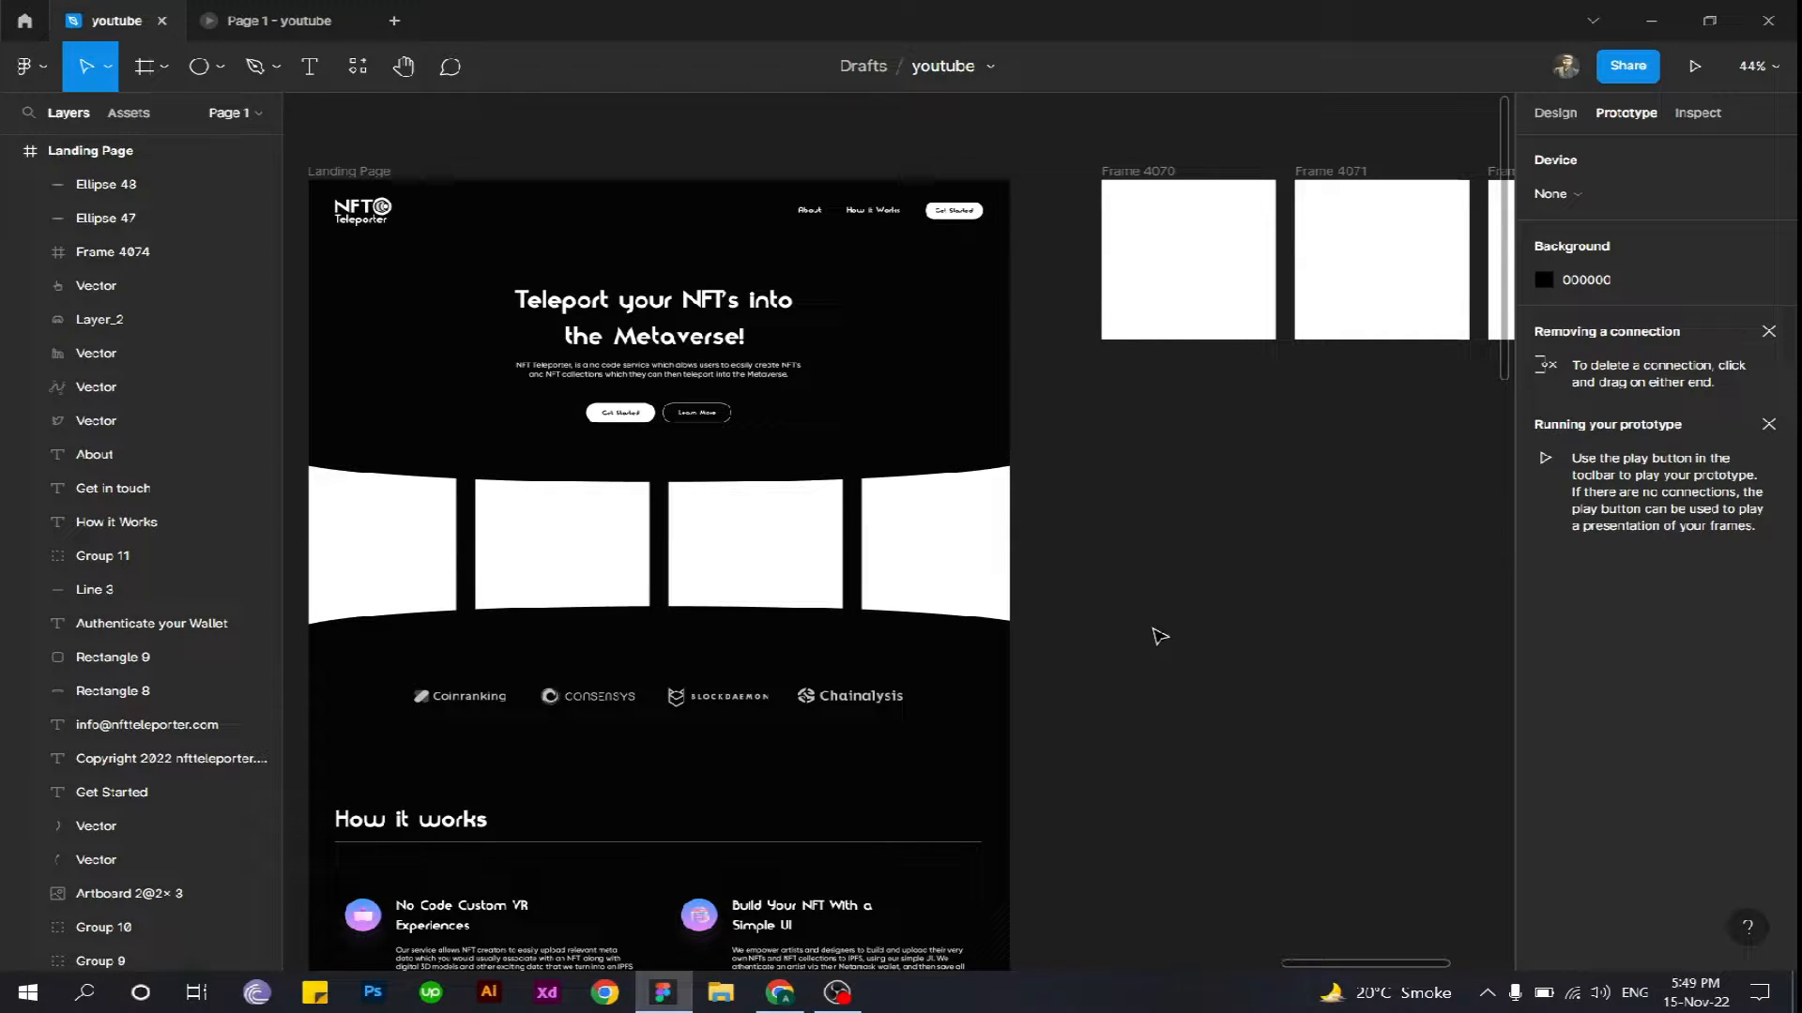
drag(1151, 632, 1218, 652)
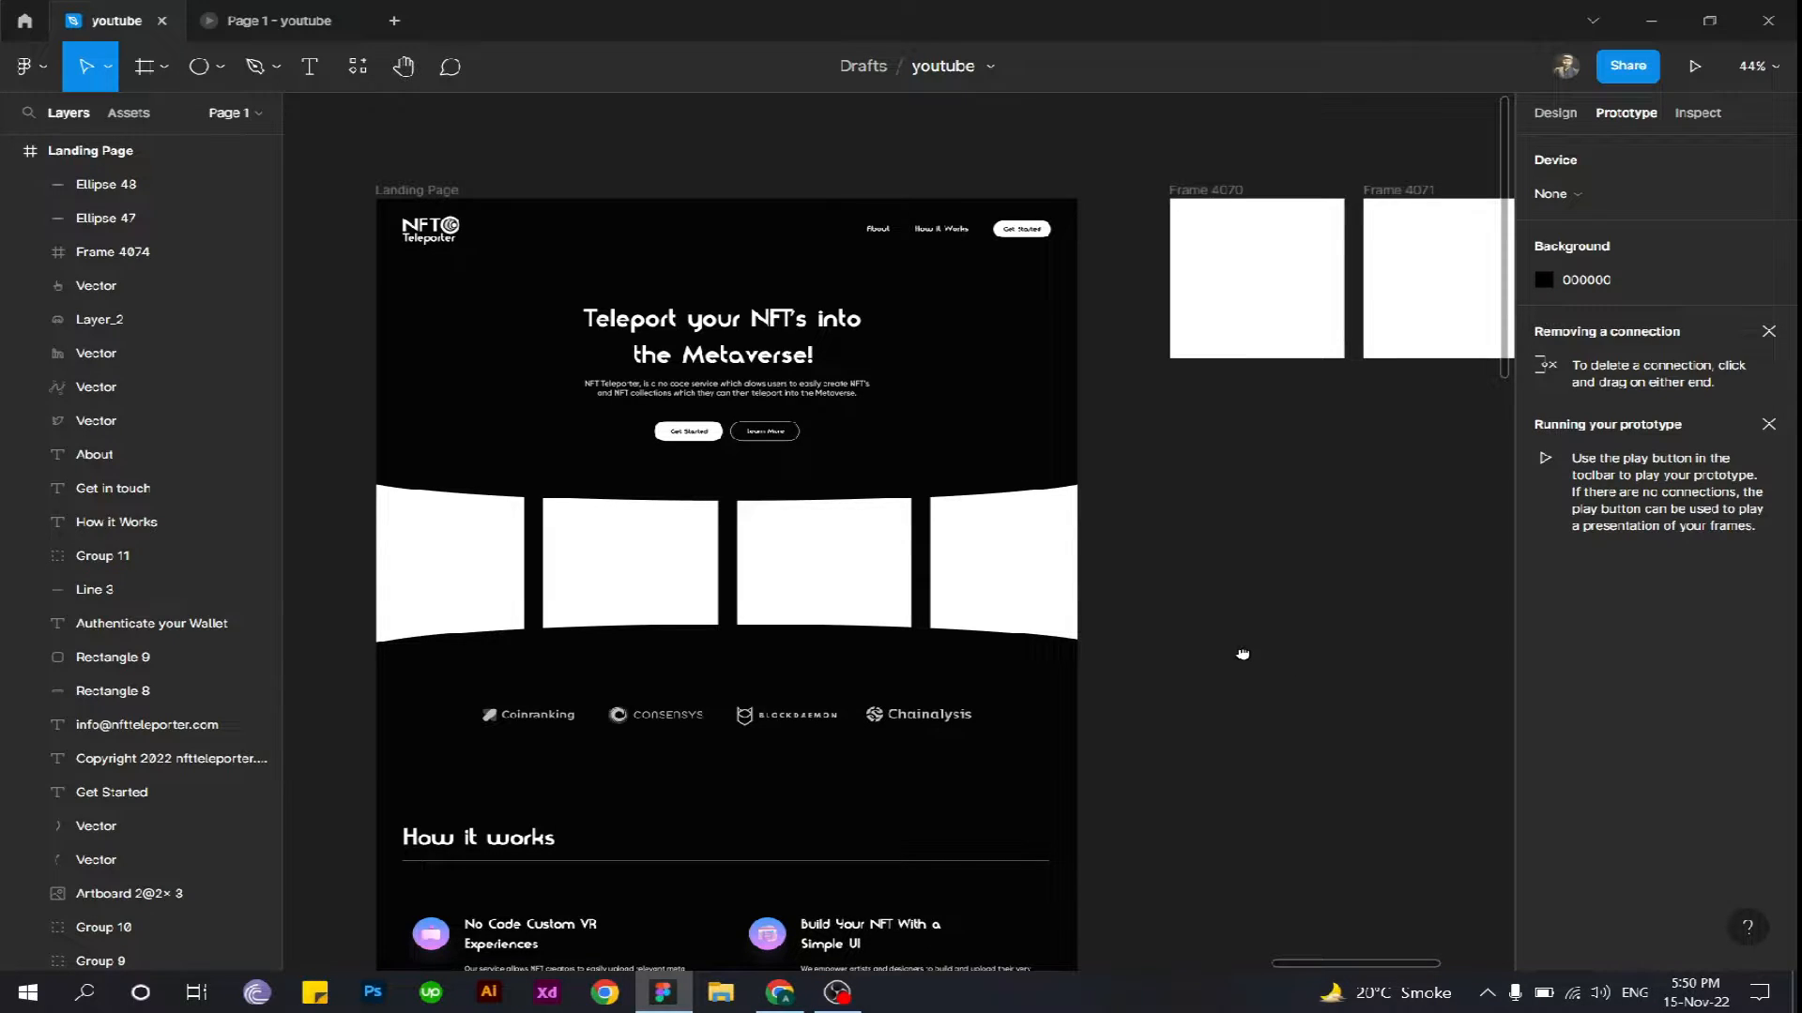
scroll(1244, 654, right, 2)
scroll(1243, 654, down, 1)
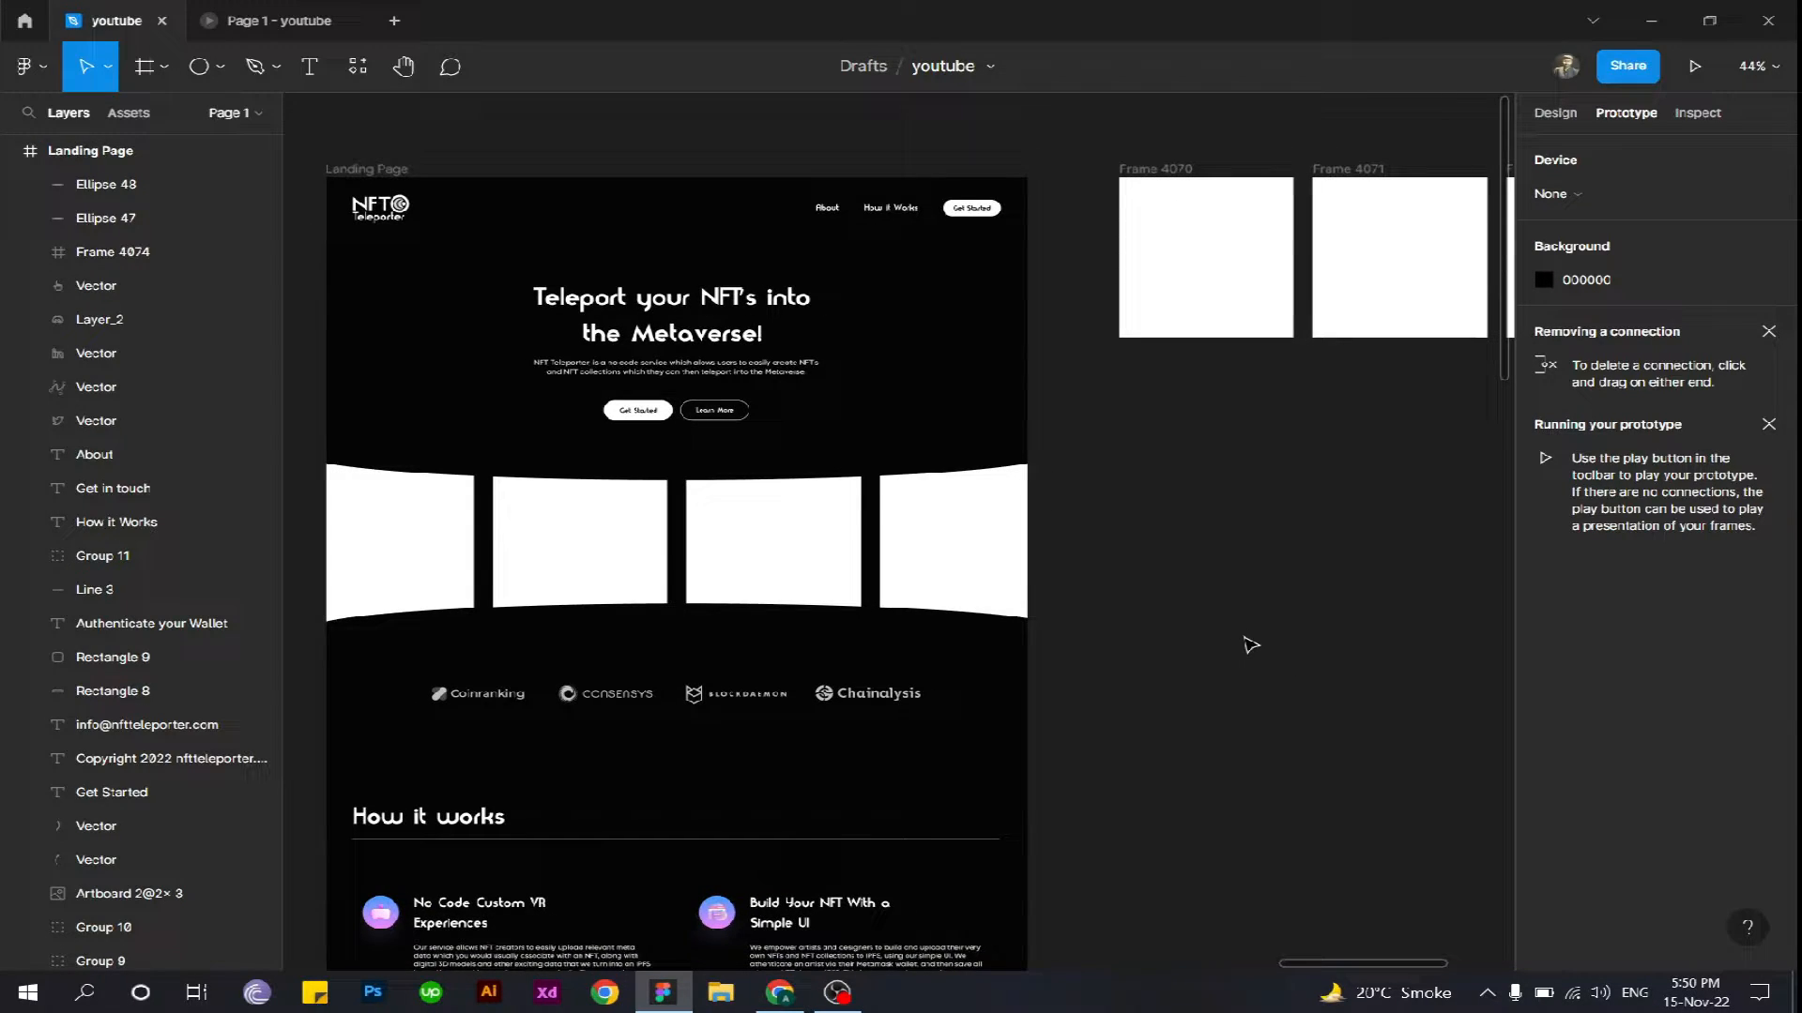
scroll(1251, 646, down, 1)
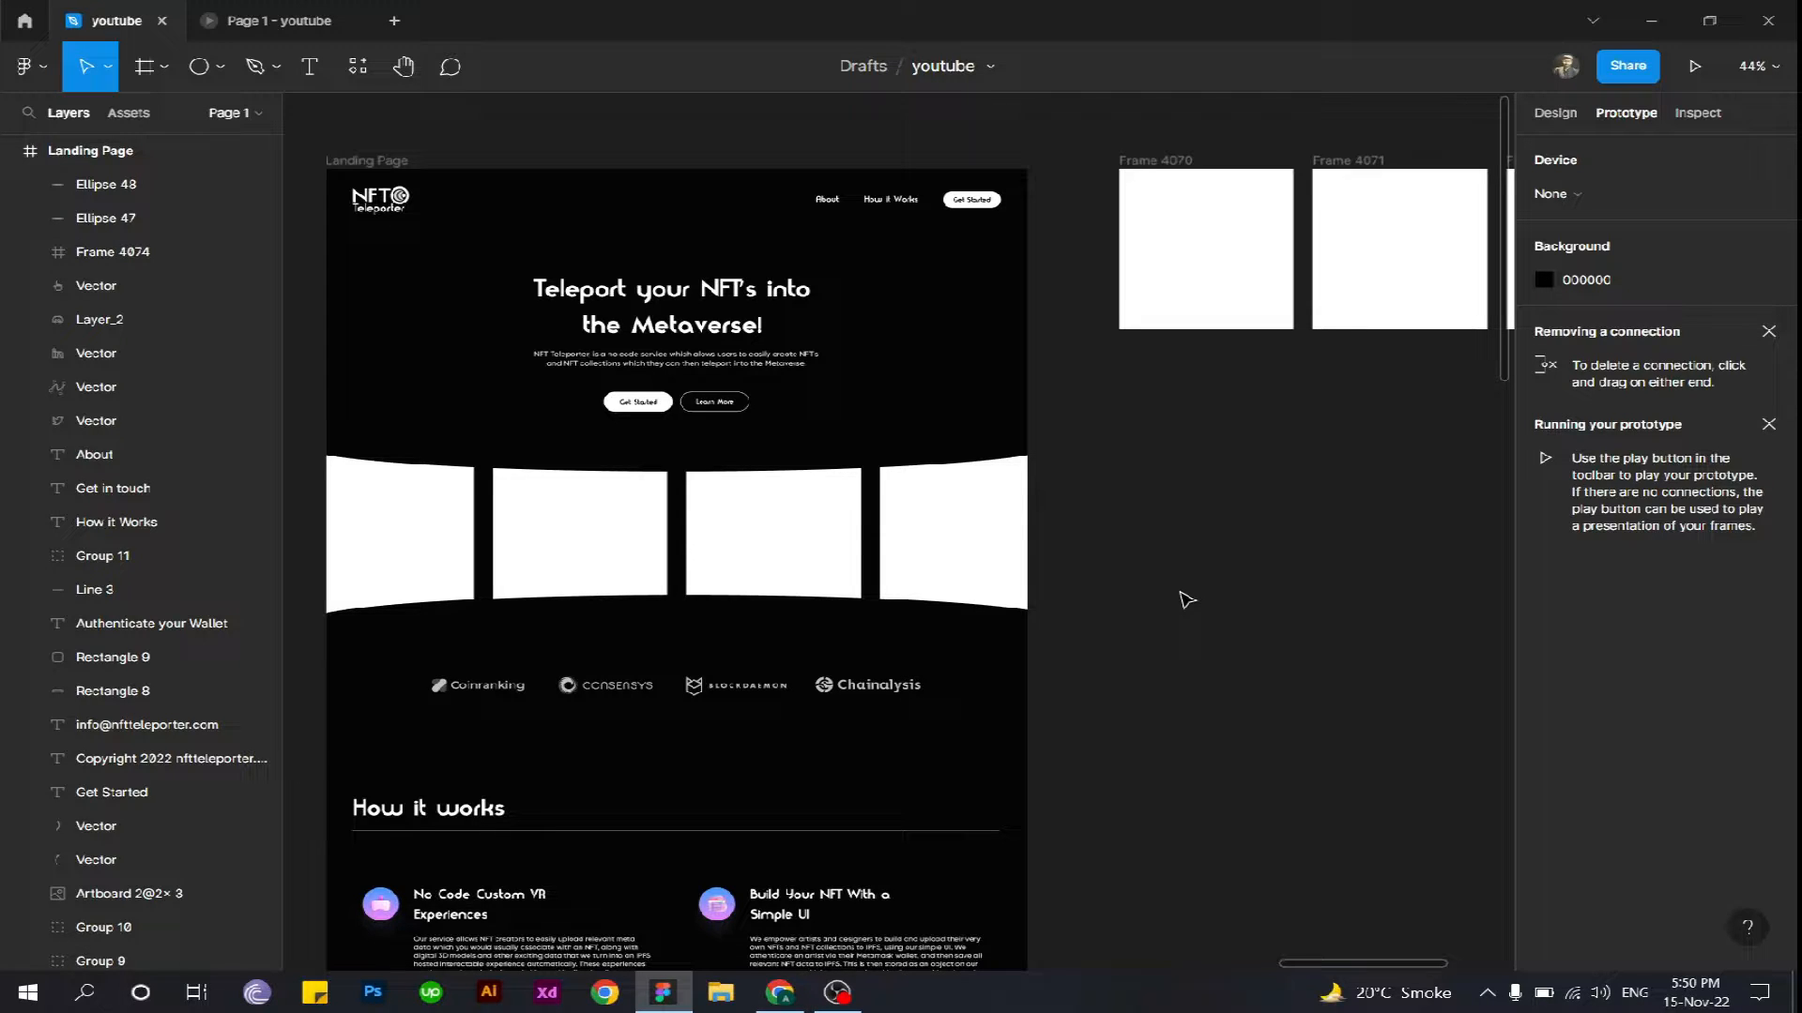
- Inspect the design properties of the four blank frames, Frame 4070 to Frame 4073, beside the landing page
drag(1309, 549, 906, 646)
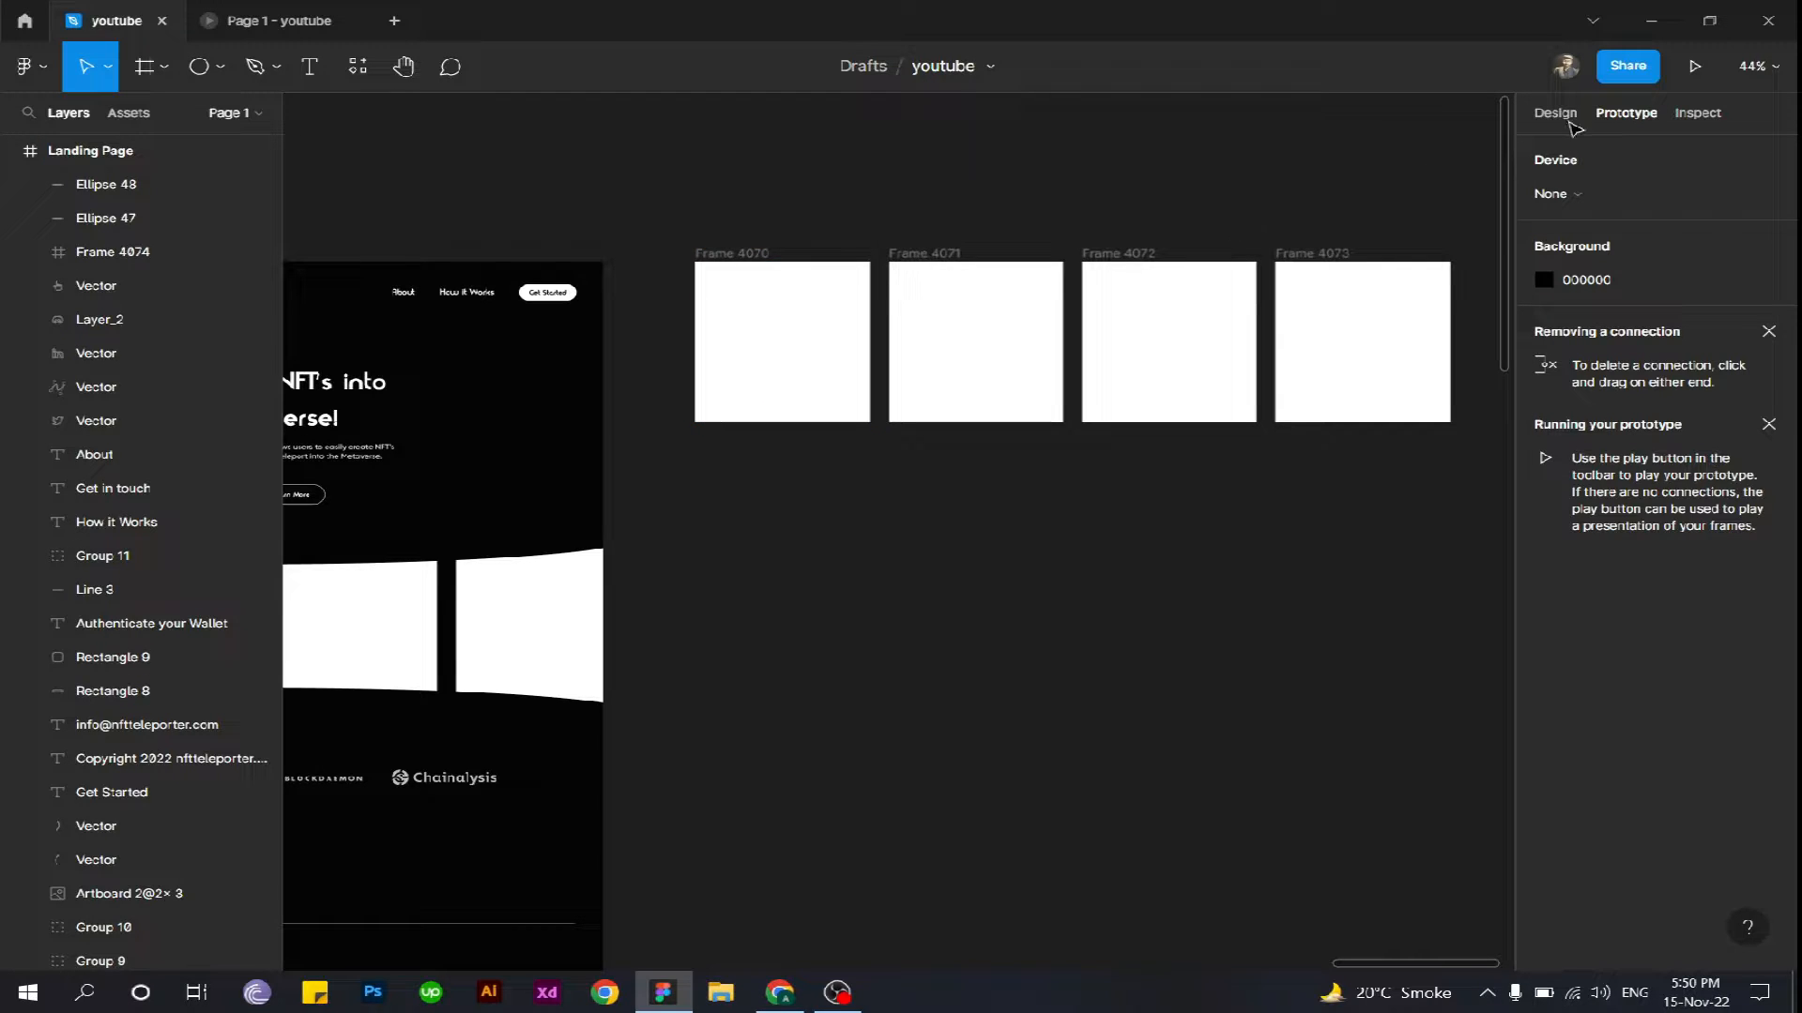
key(ctrl+z)
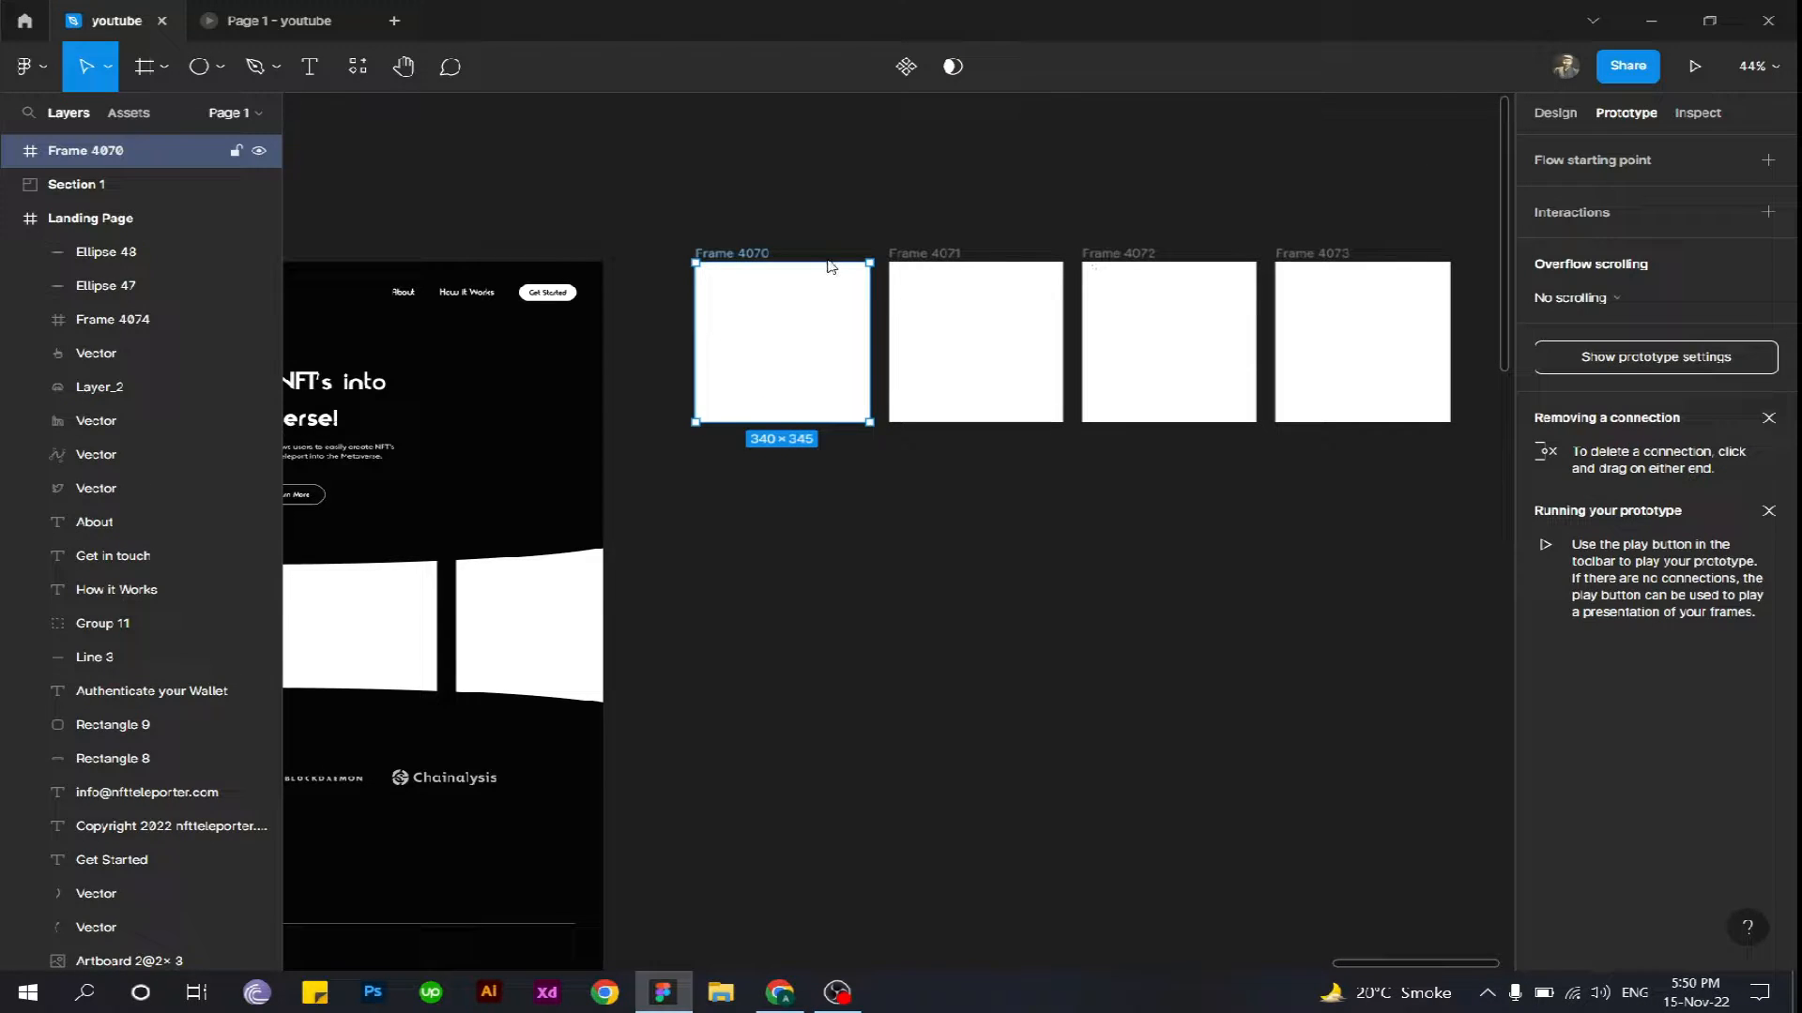
click(1553, 113)
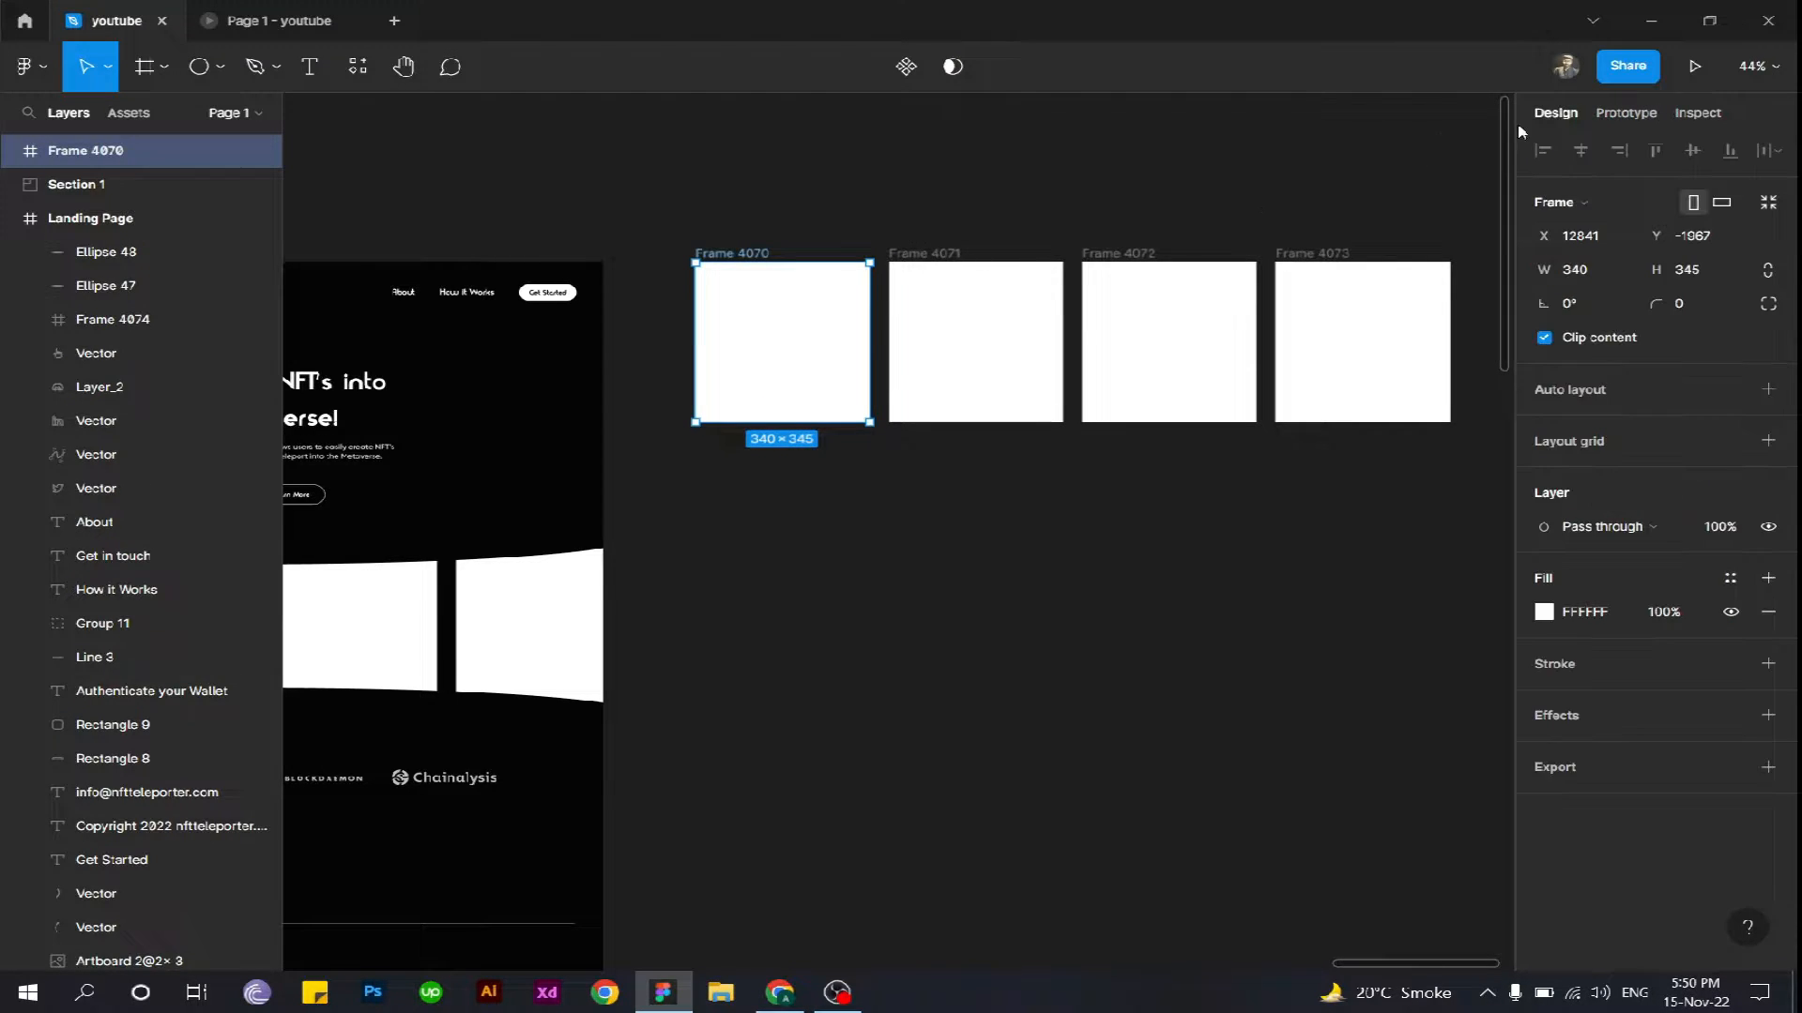
click(926, 255)
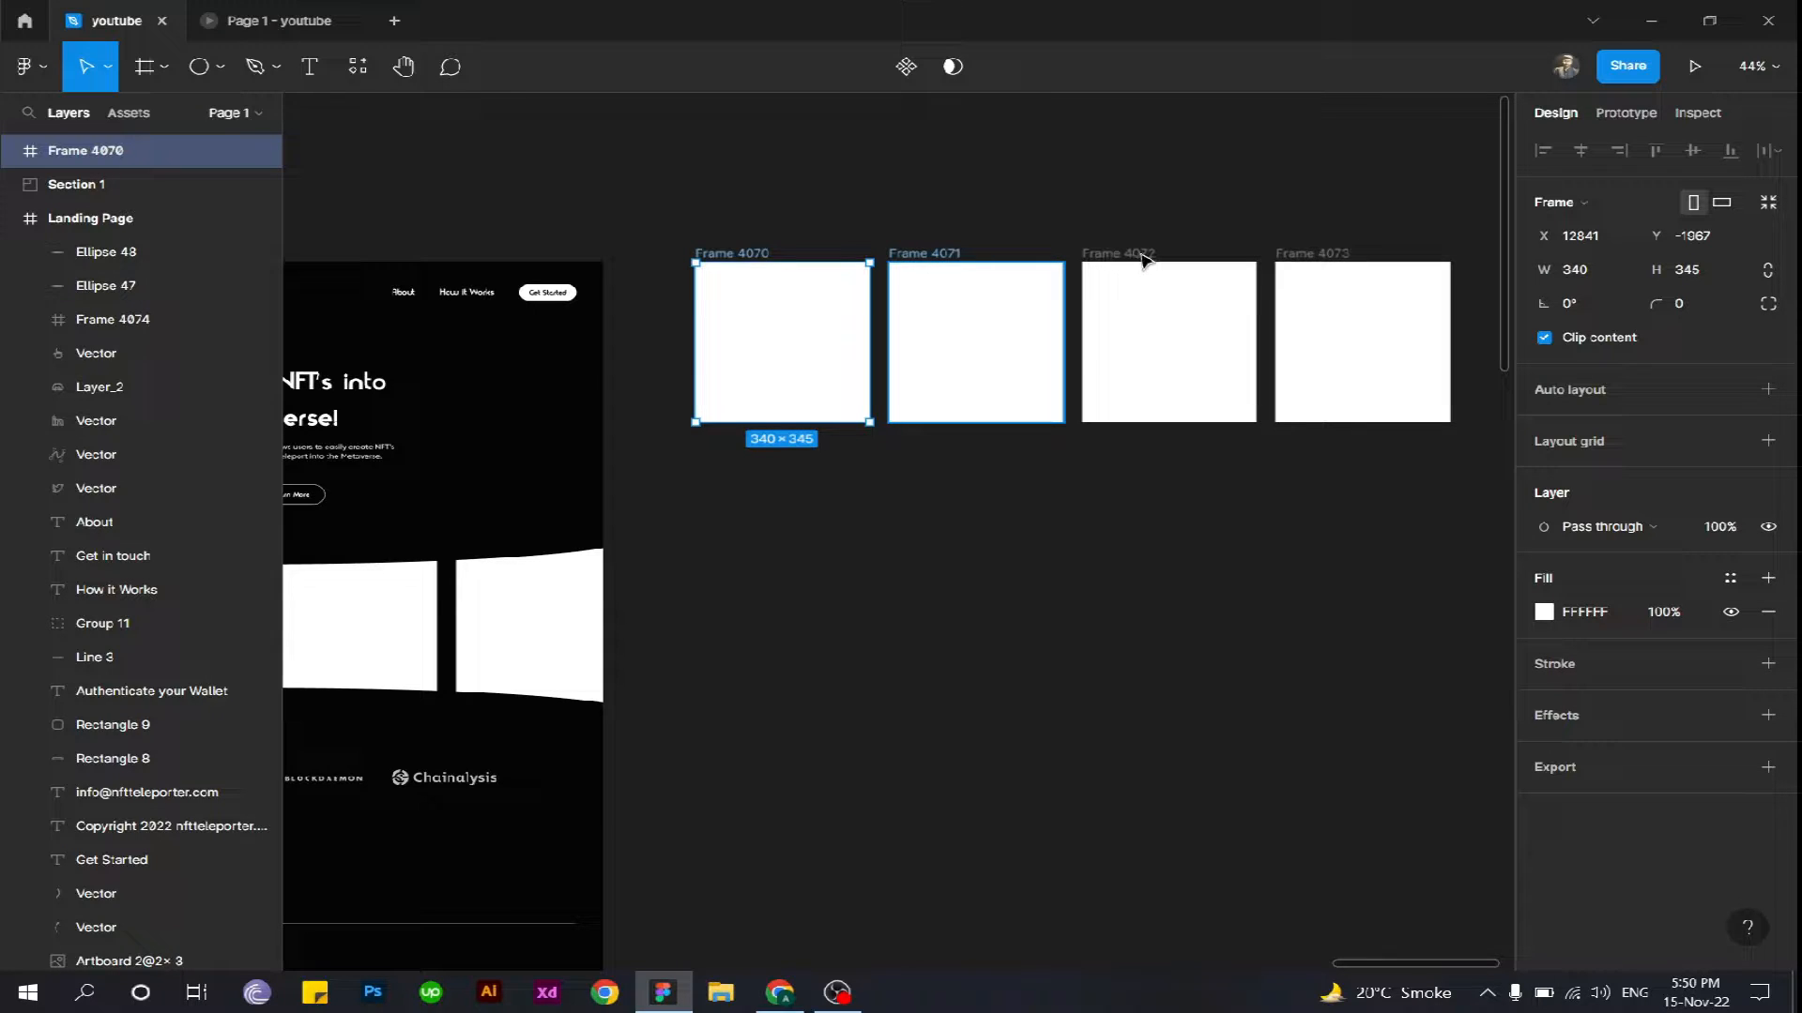
click(1107, 255)
click(1304, 255)
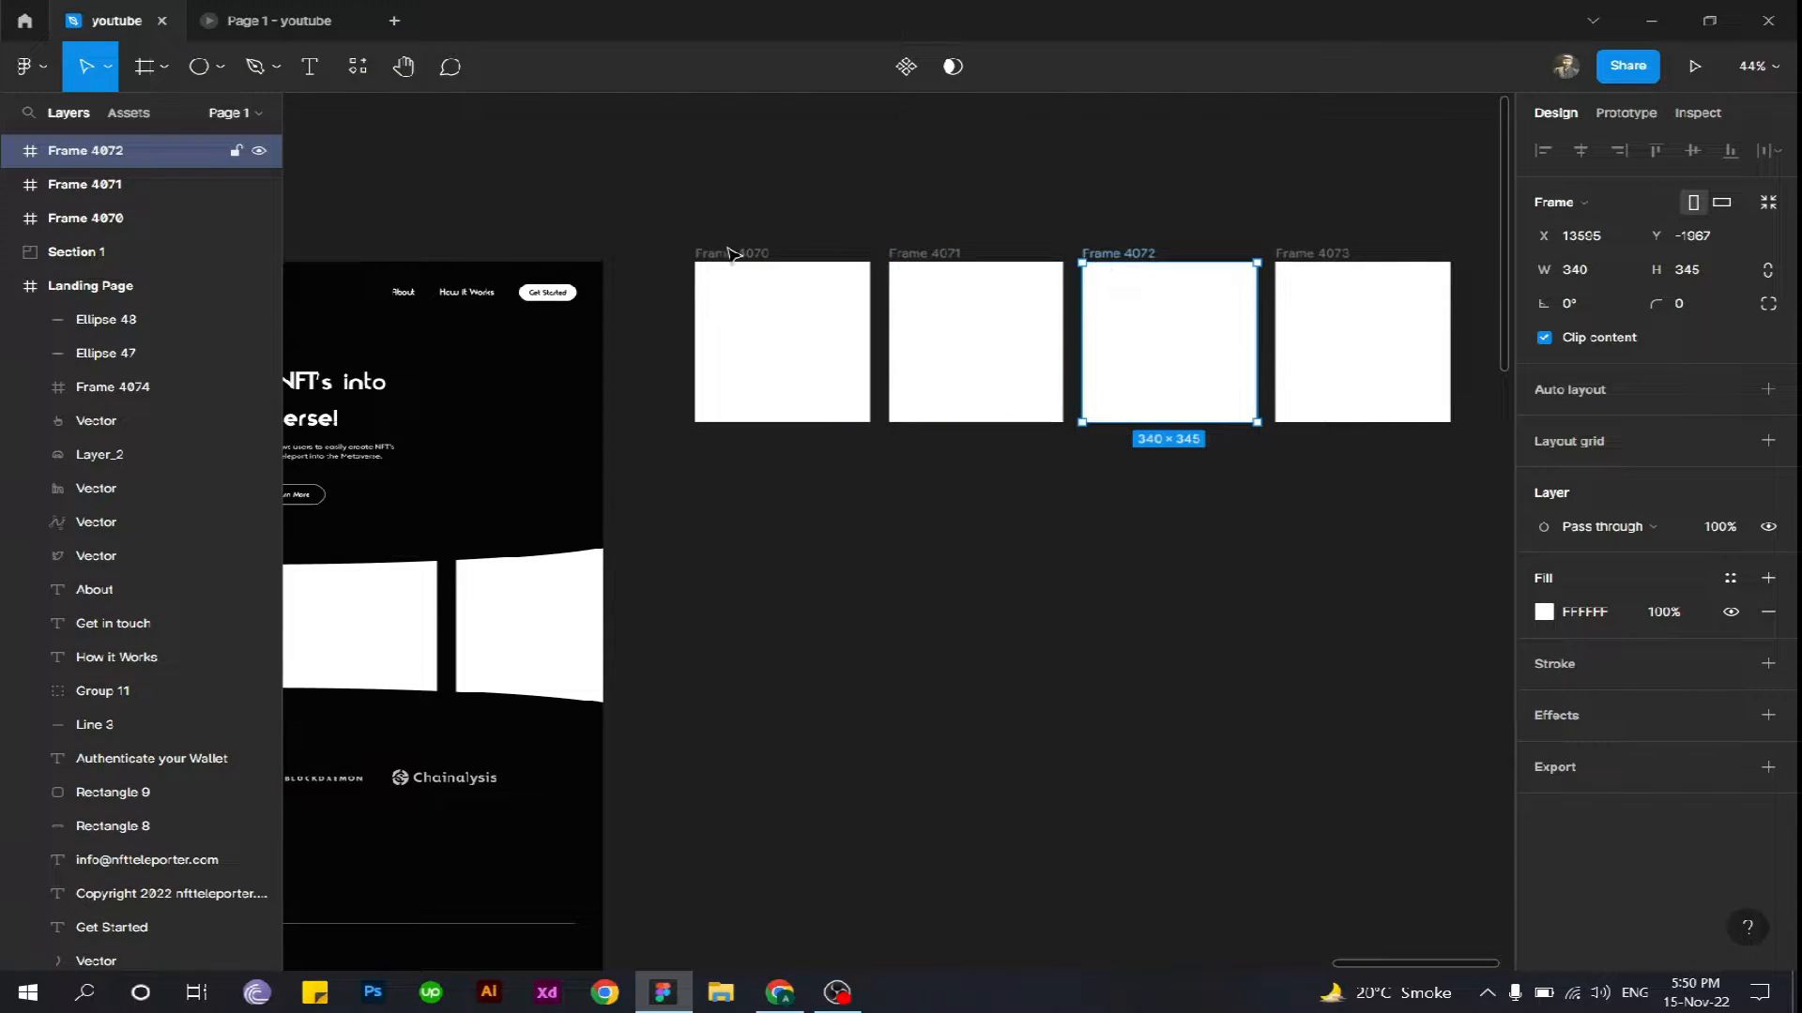
drag(760, 563, 1222, 456)
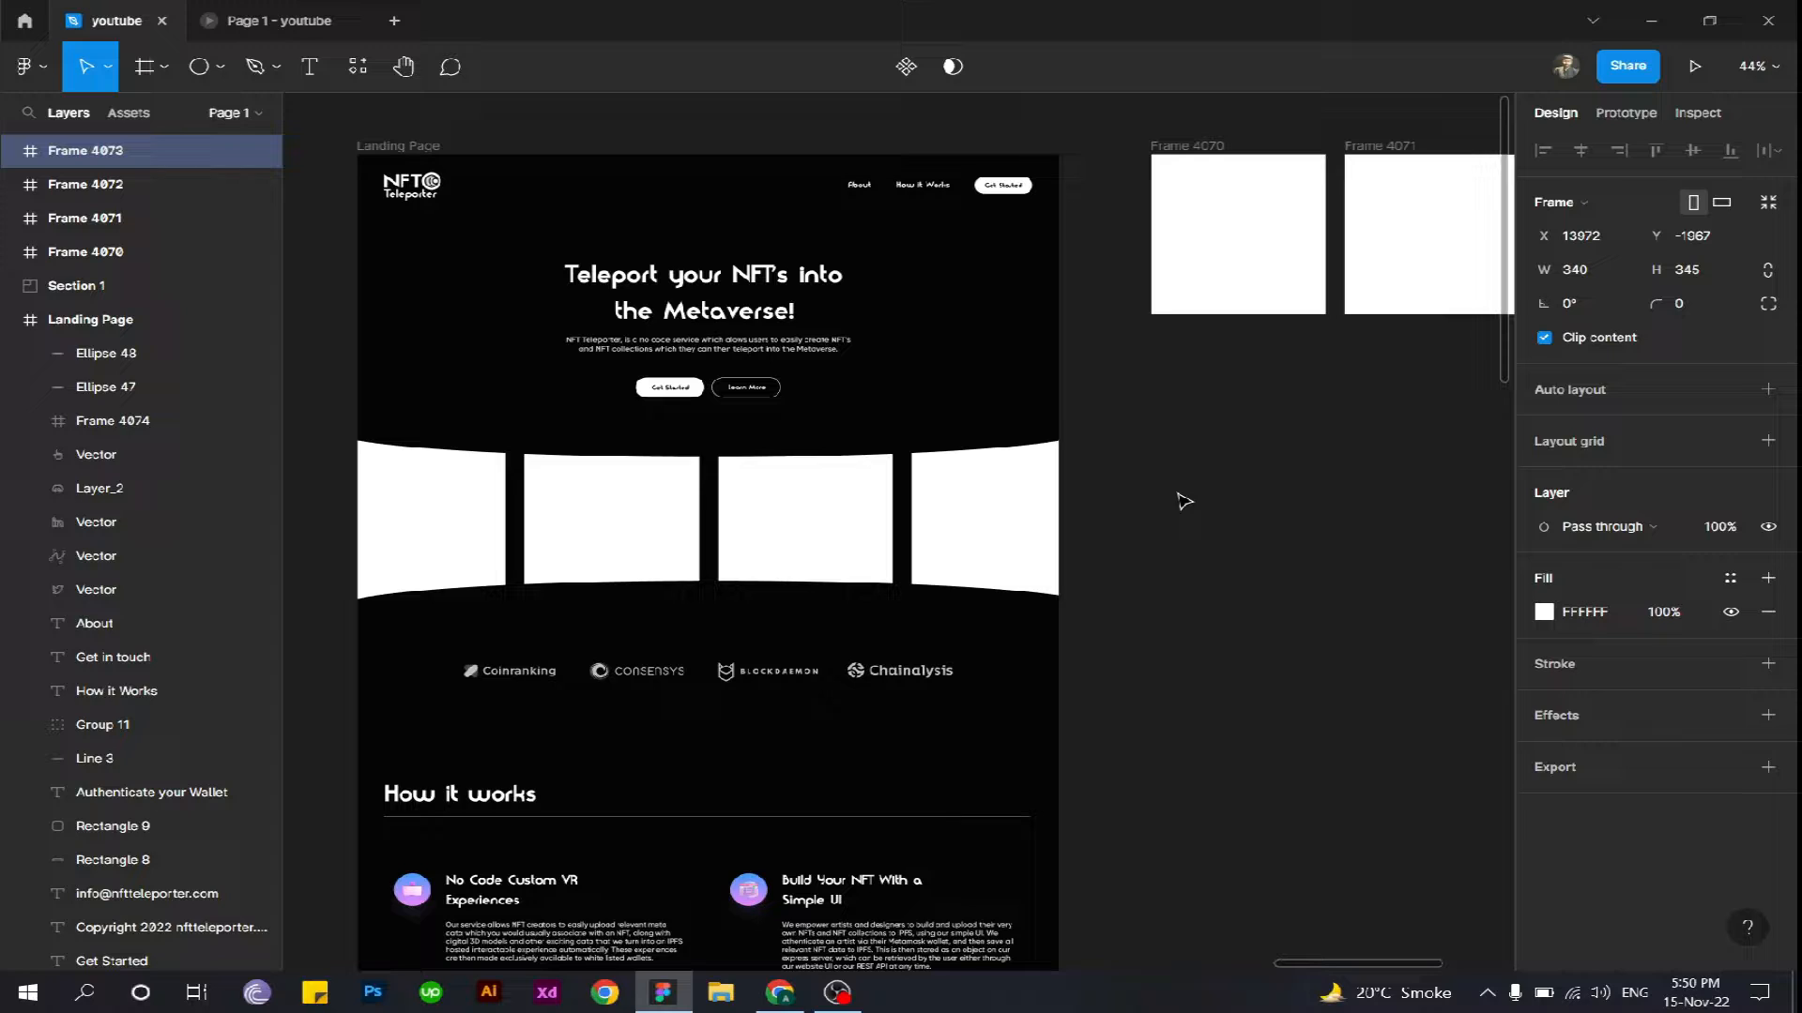
drag(1094, 470, 784, 542)
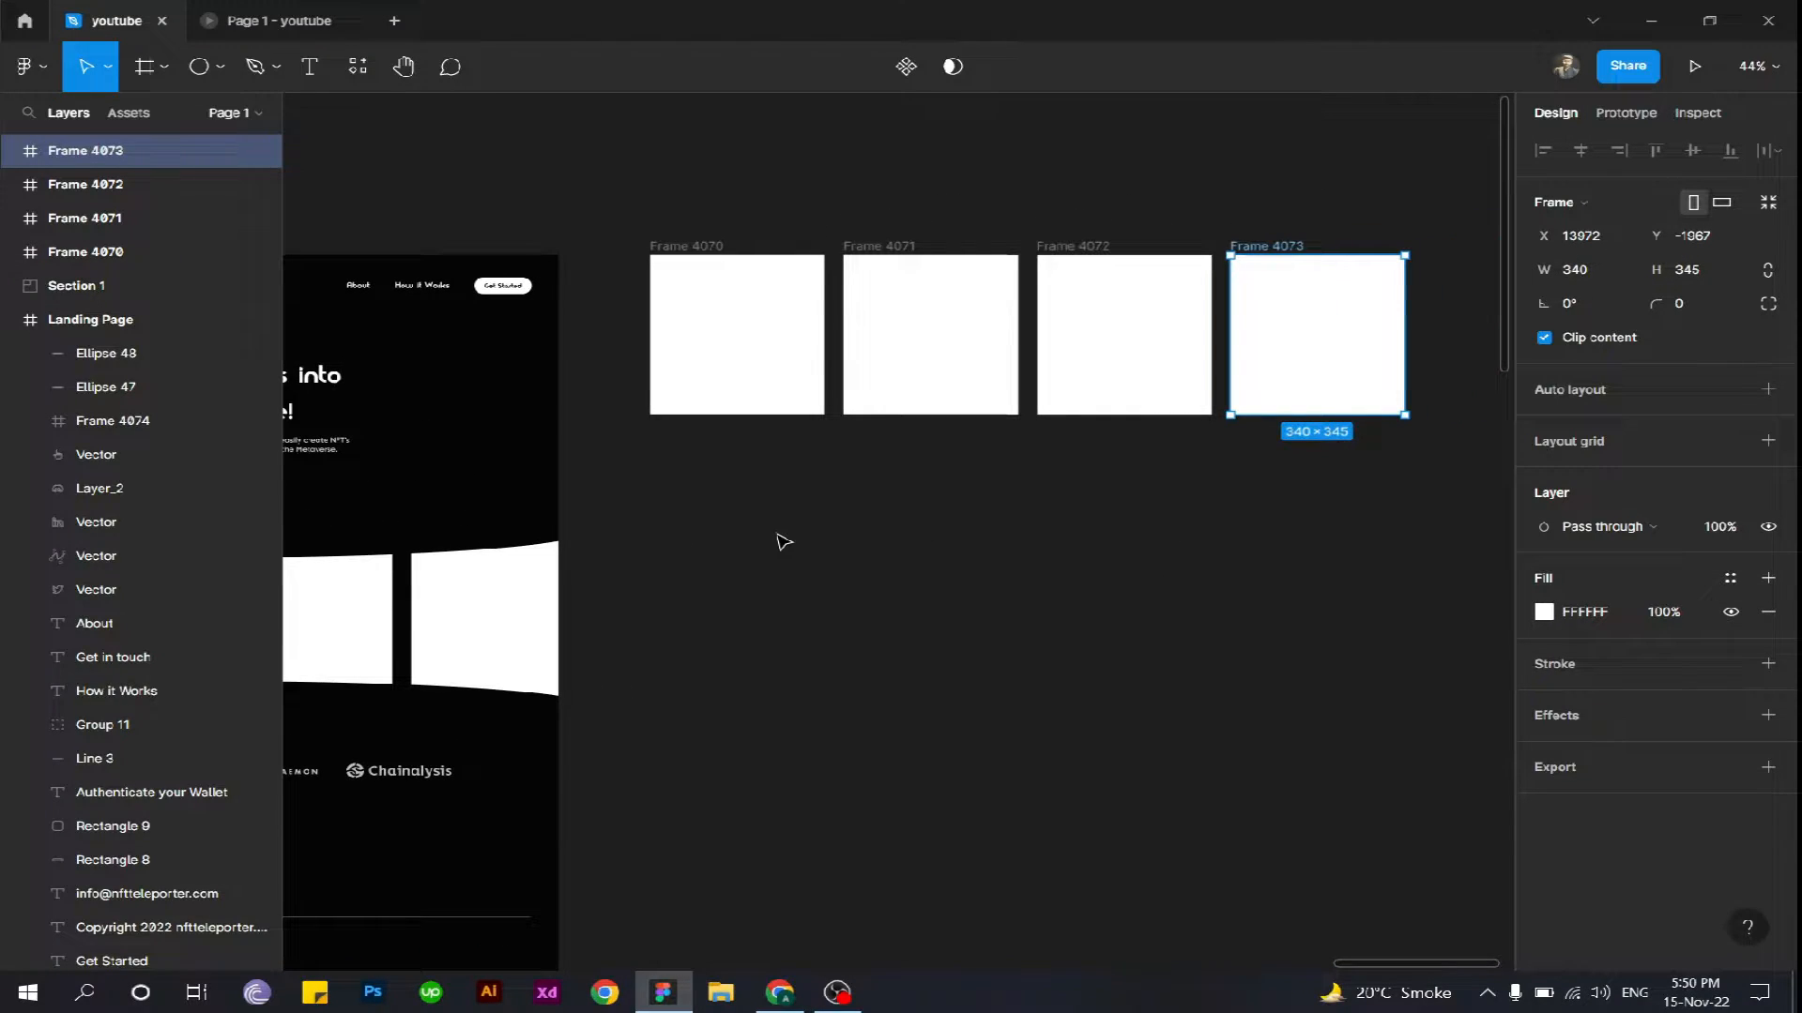
- Select the first blank frame, Frame 4070, and run the Unsplash plugin
click(678, 236)
click(687, 247)
click(1078, 253)
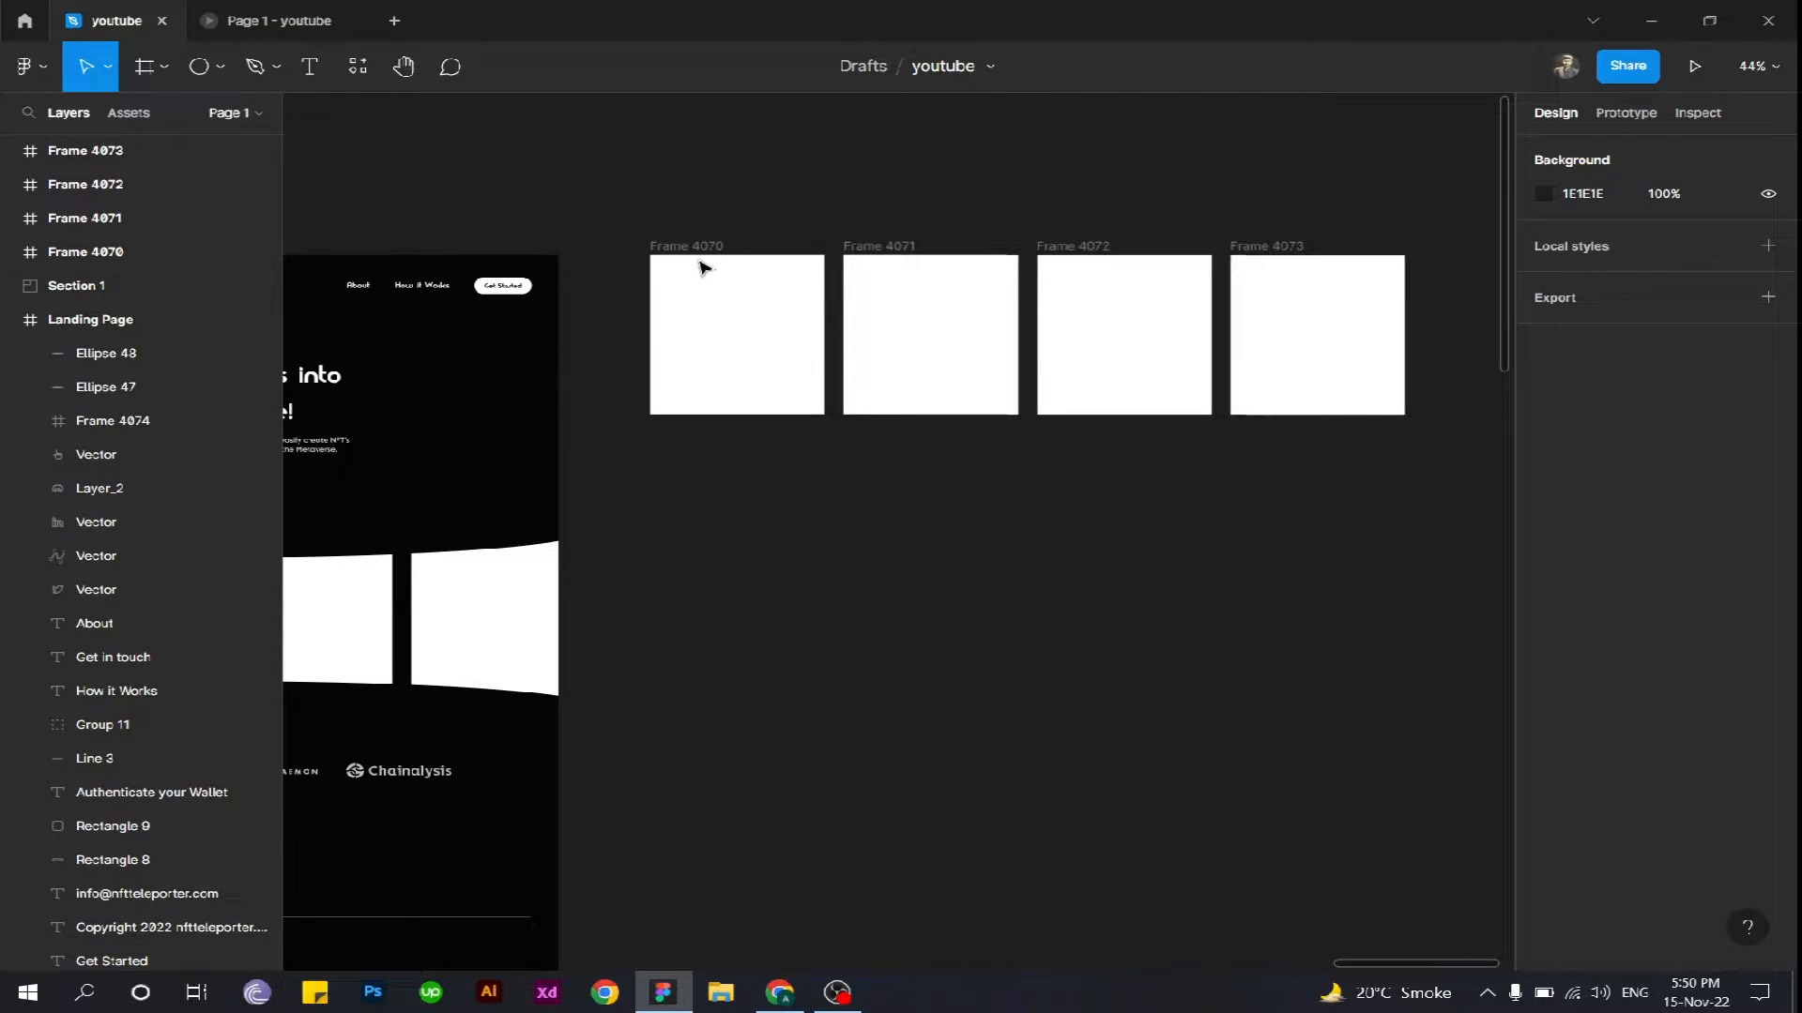
click(751, 352)
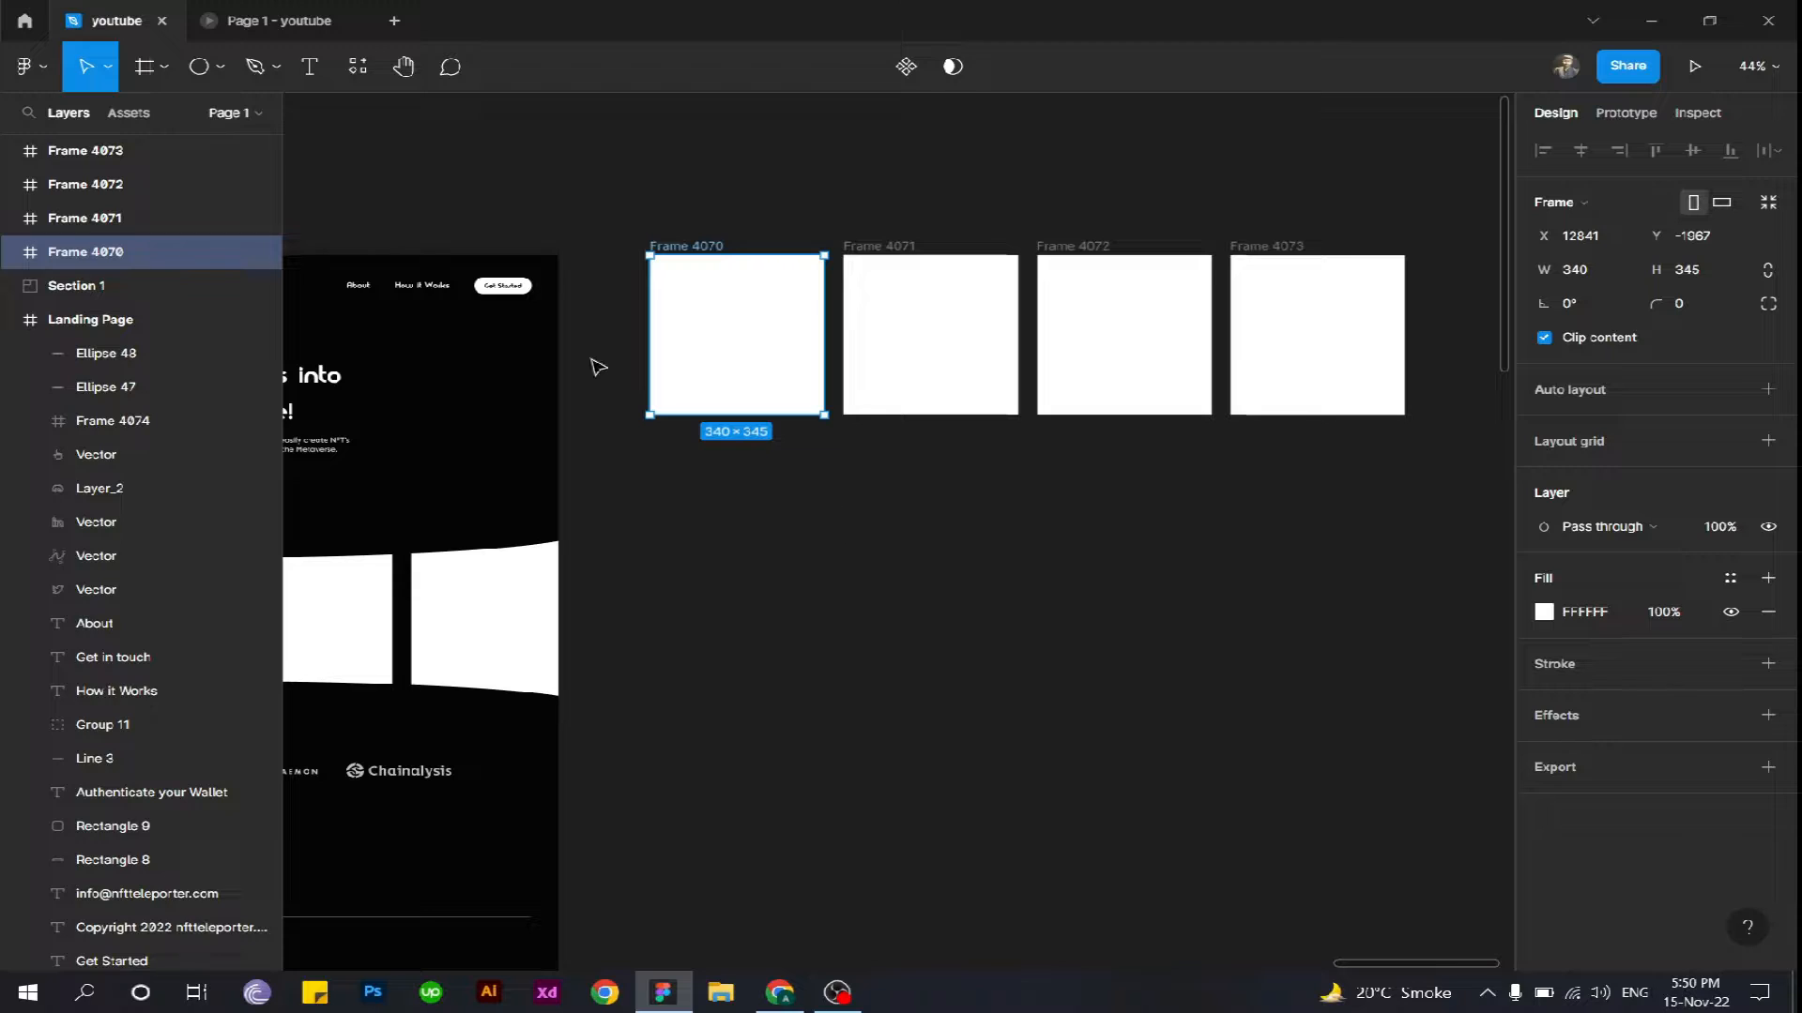
click(31, 70)
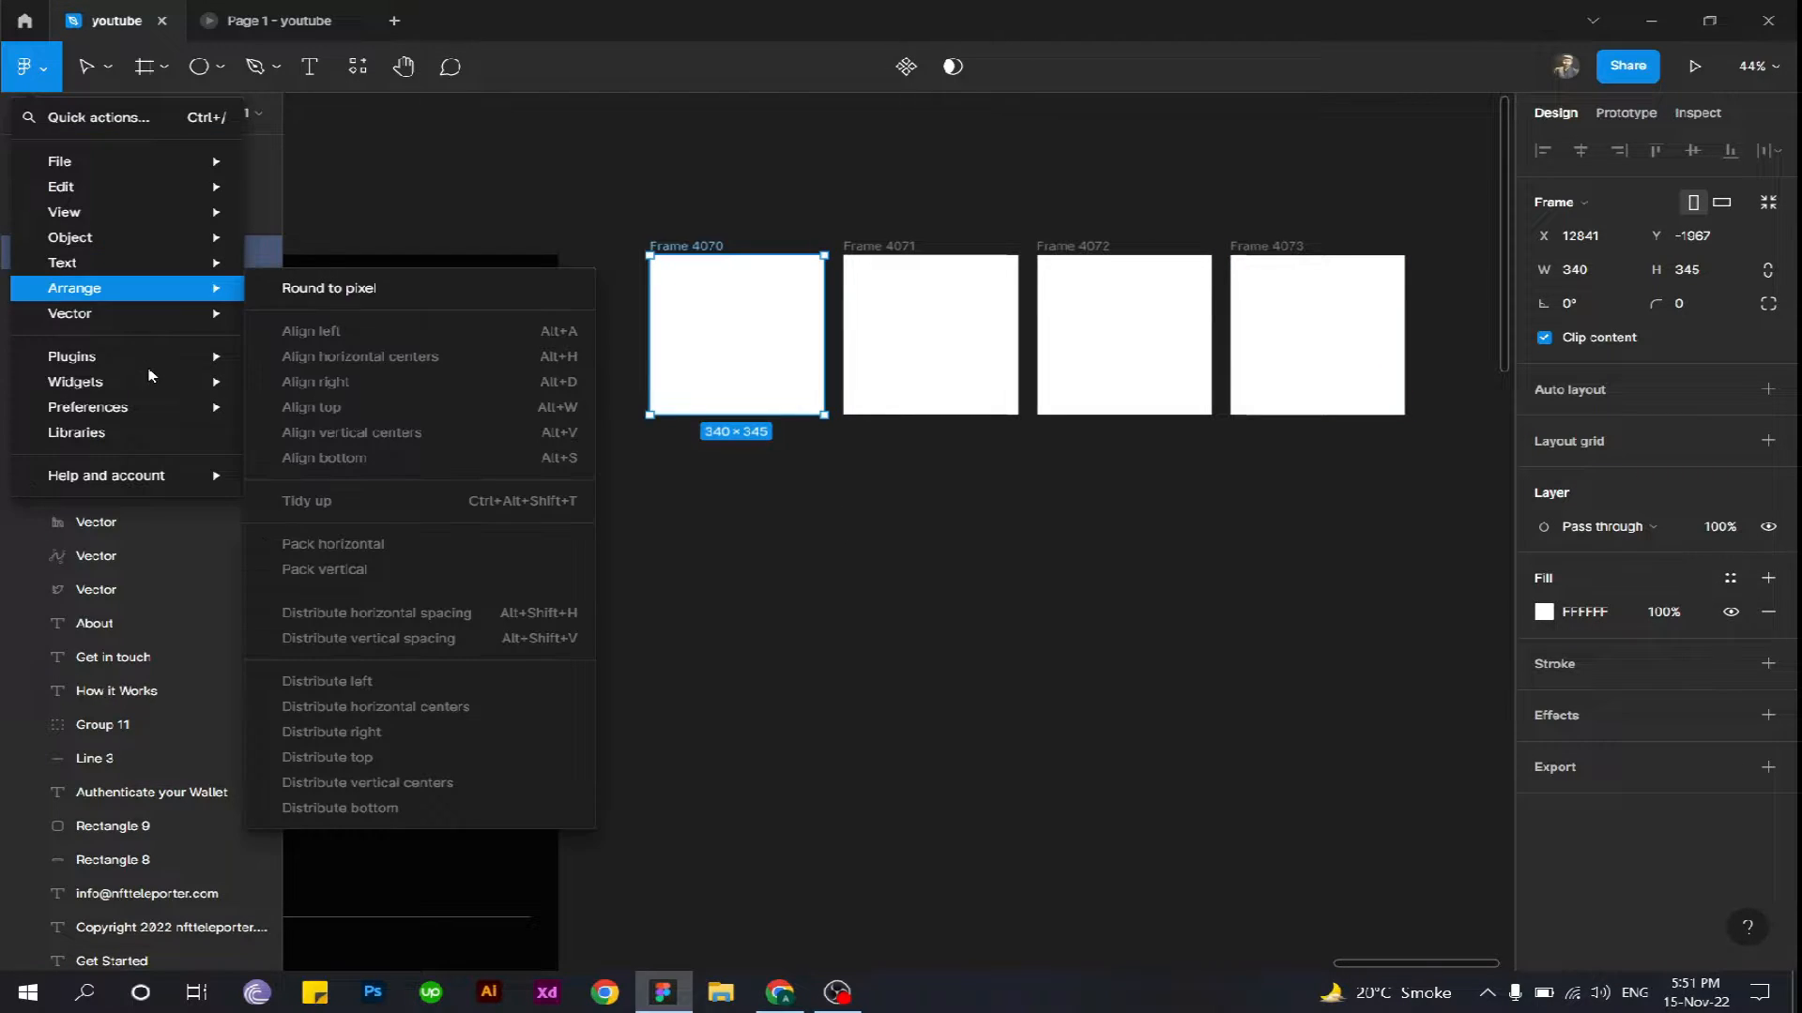
mouse_move(154, 364)
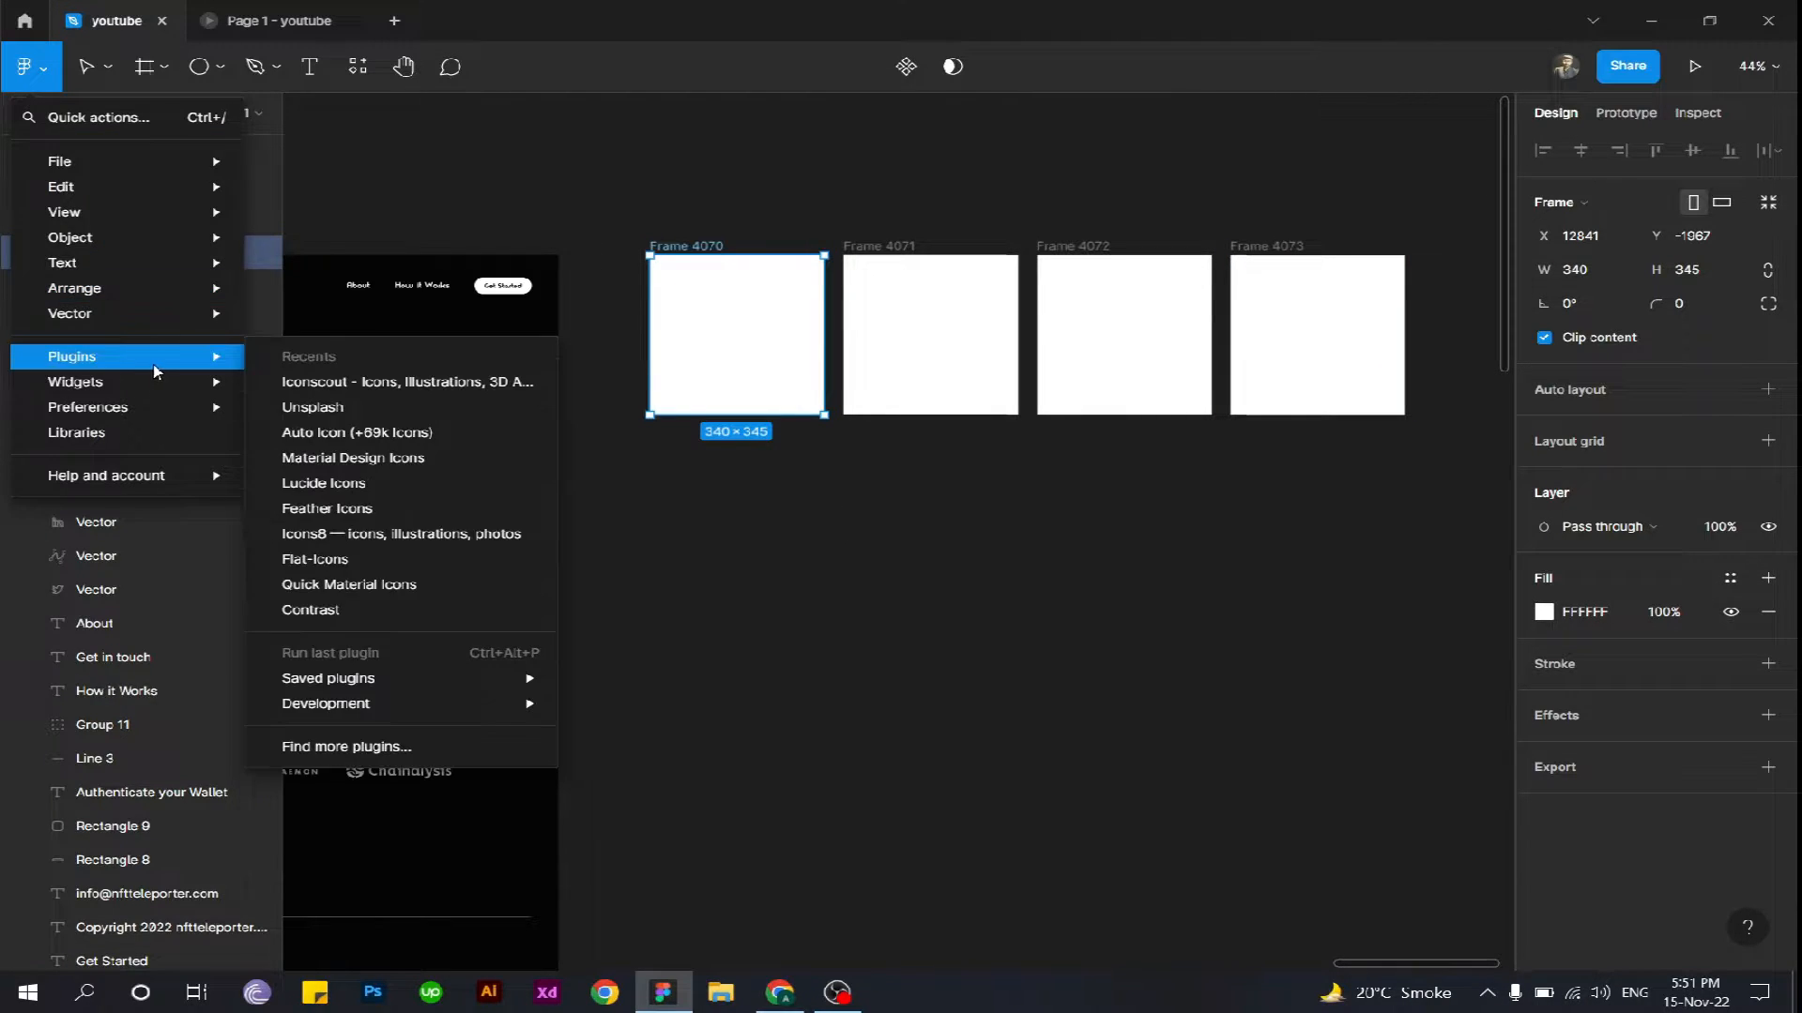
click(409, 414)
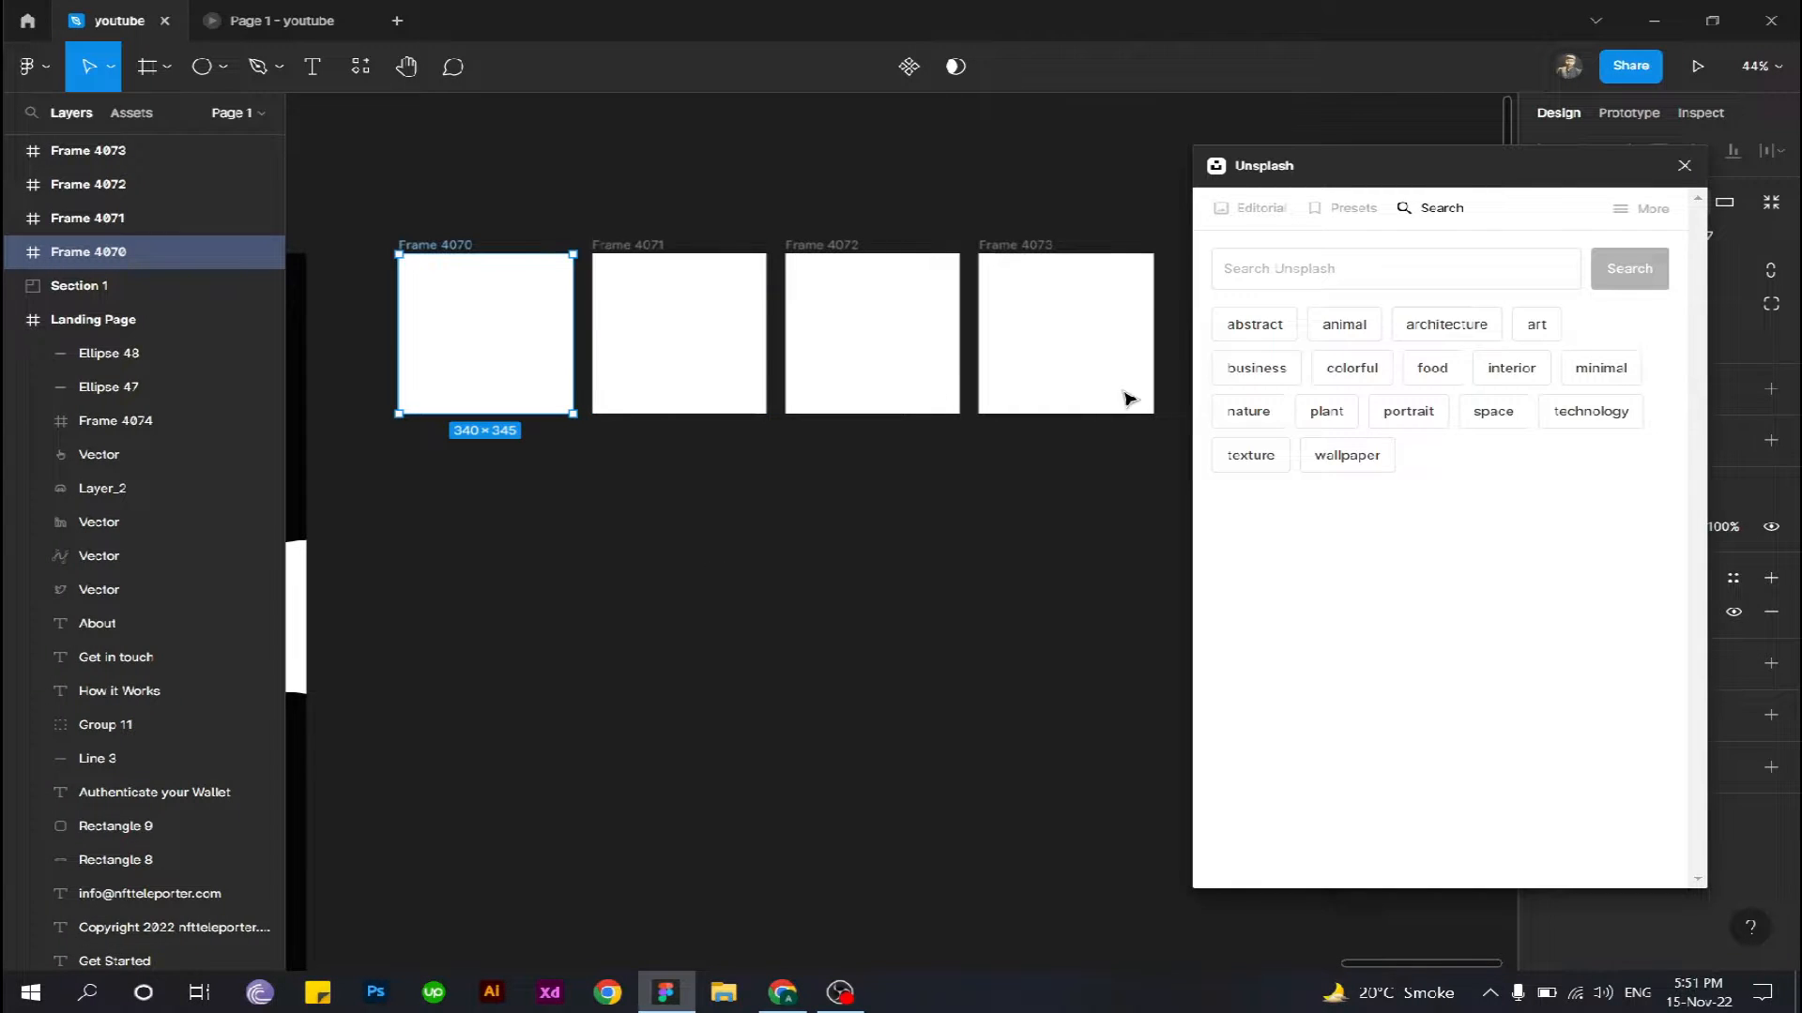
- Search Unsplash for "nft" images
click(1318, 265)
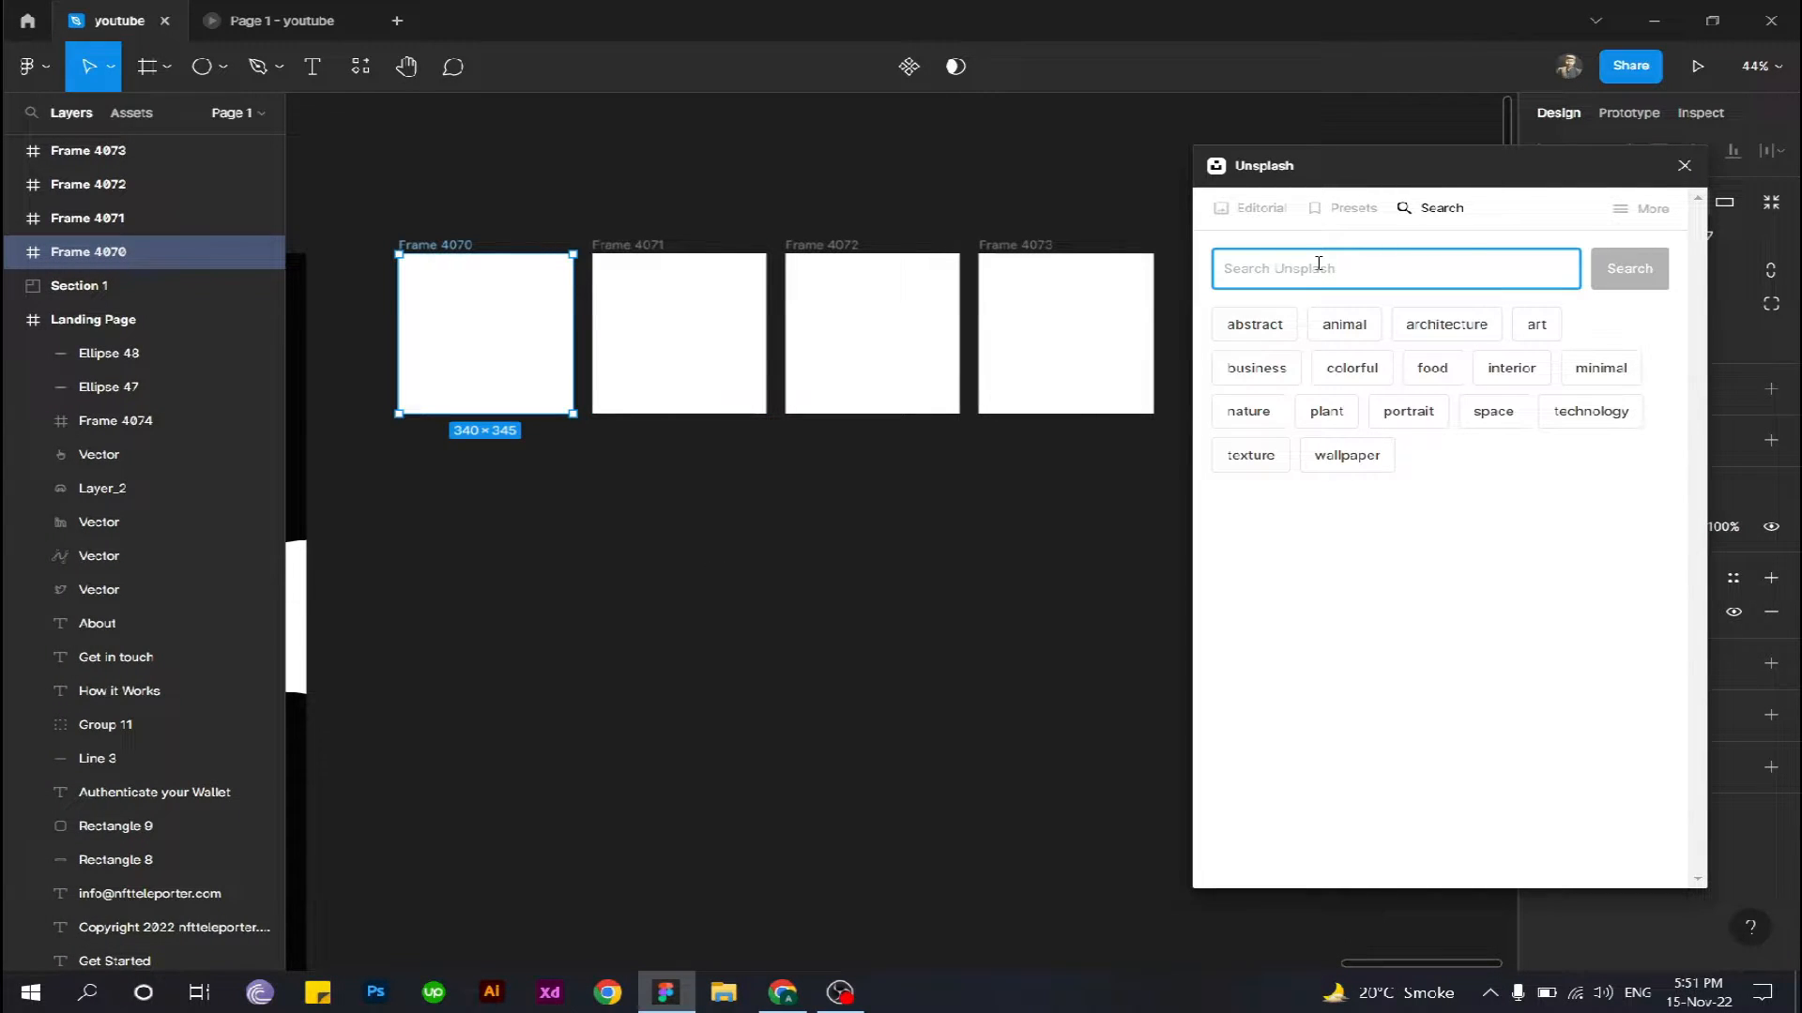
text(nft)
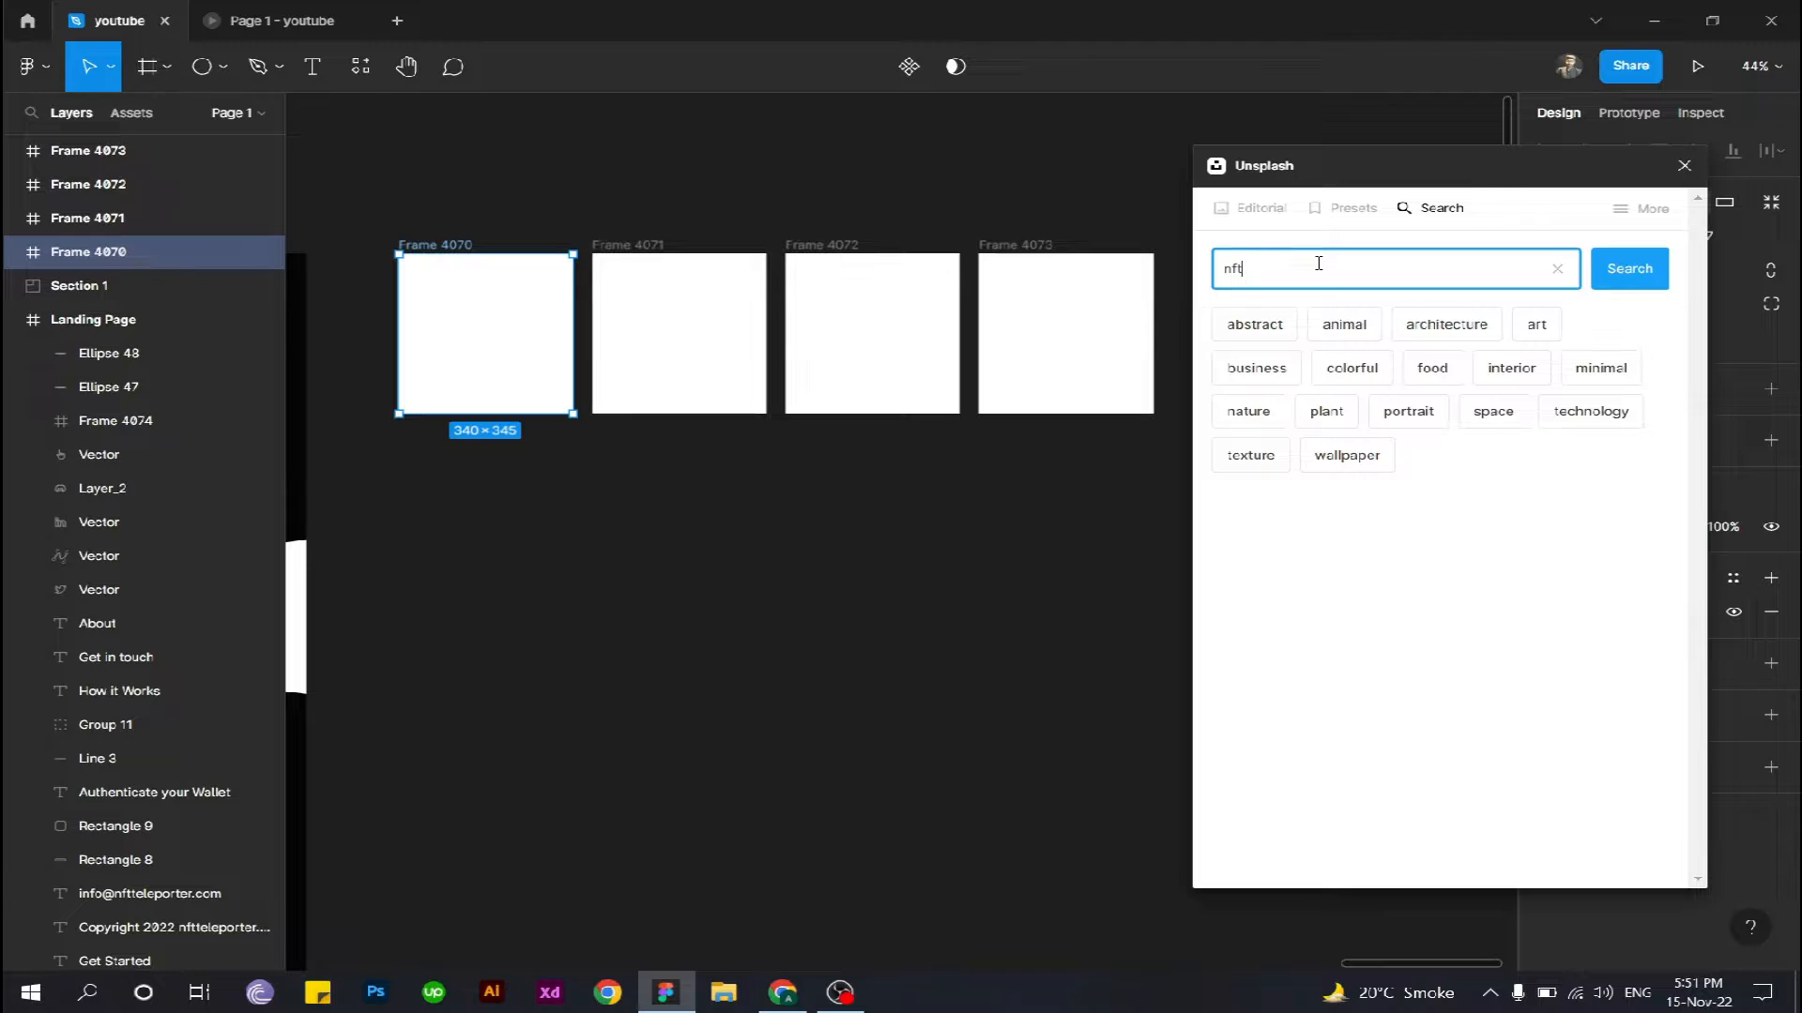
key(Return)
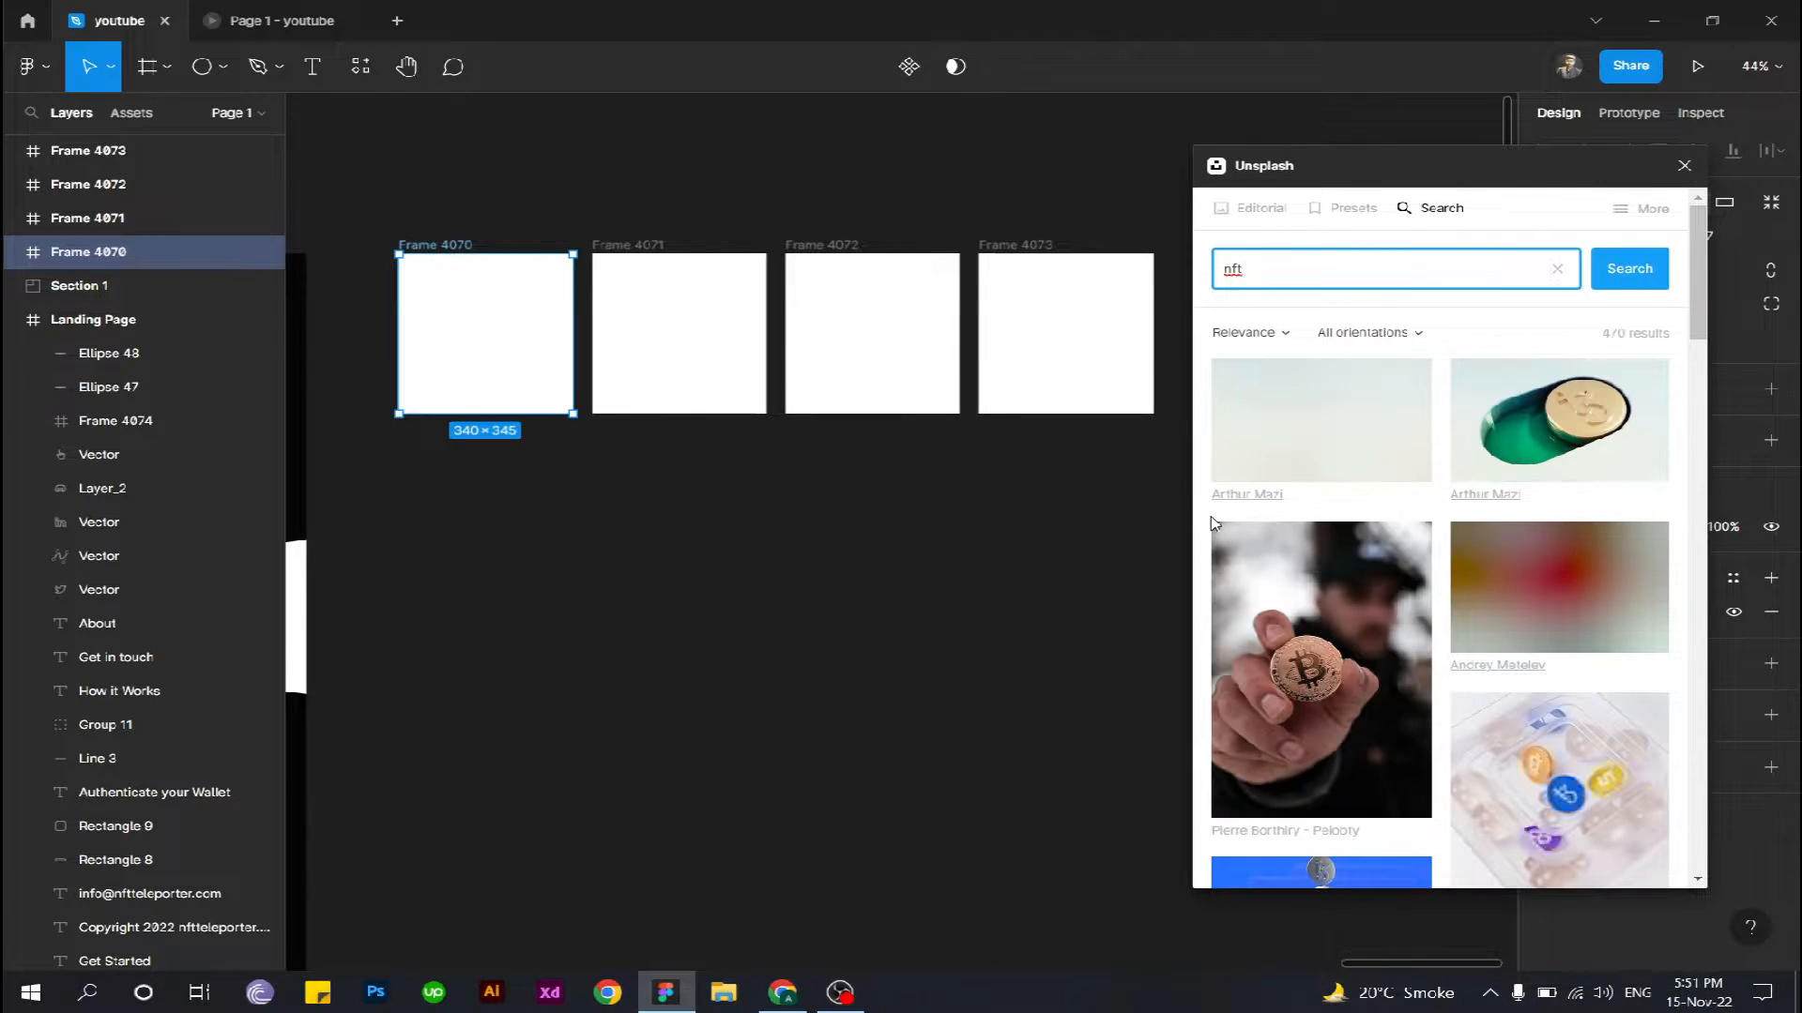
- Fill Frame 4070 with the black image of a glowing Ethereum diamond from the nft results
scroll(1413, 574, down, 3)
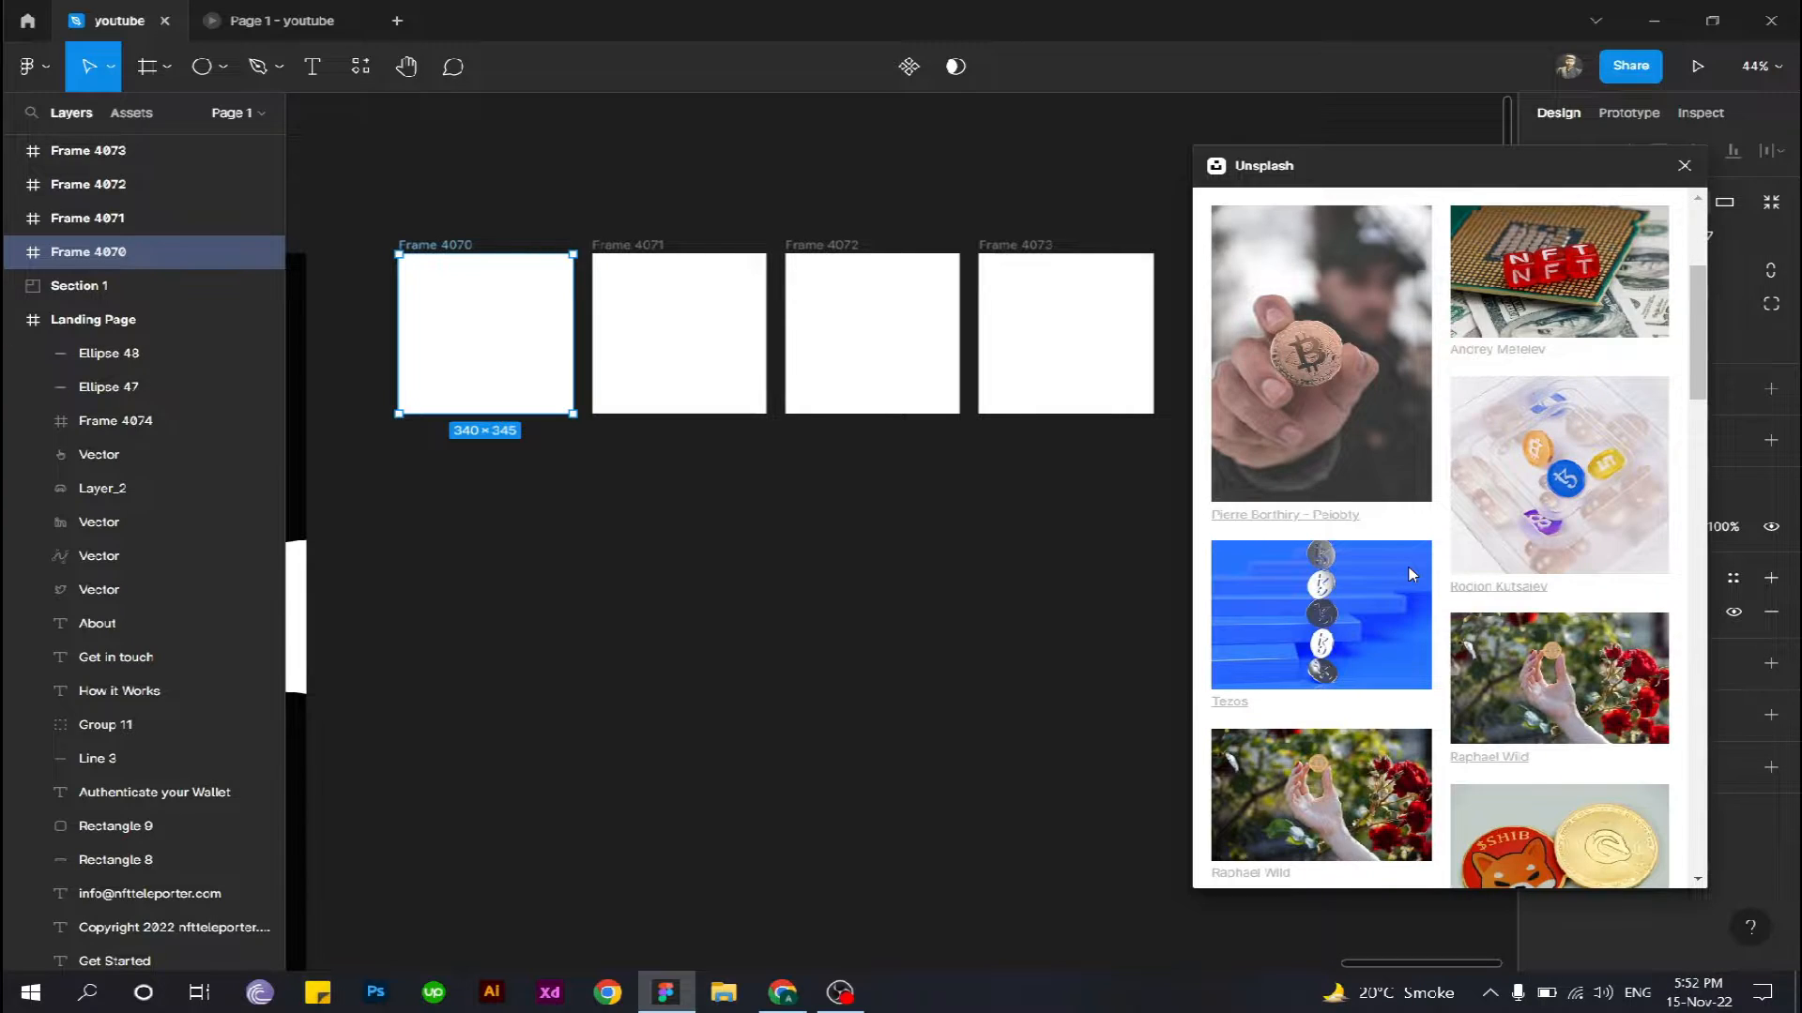
scroll(1412, 574, down, 4)
scroll(1408, 574, down, 8)
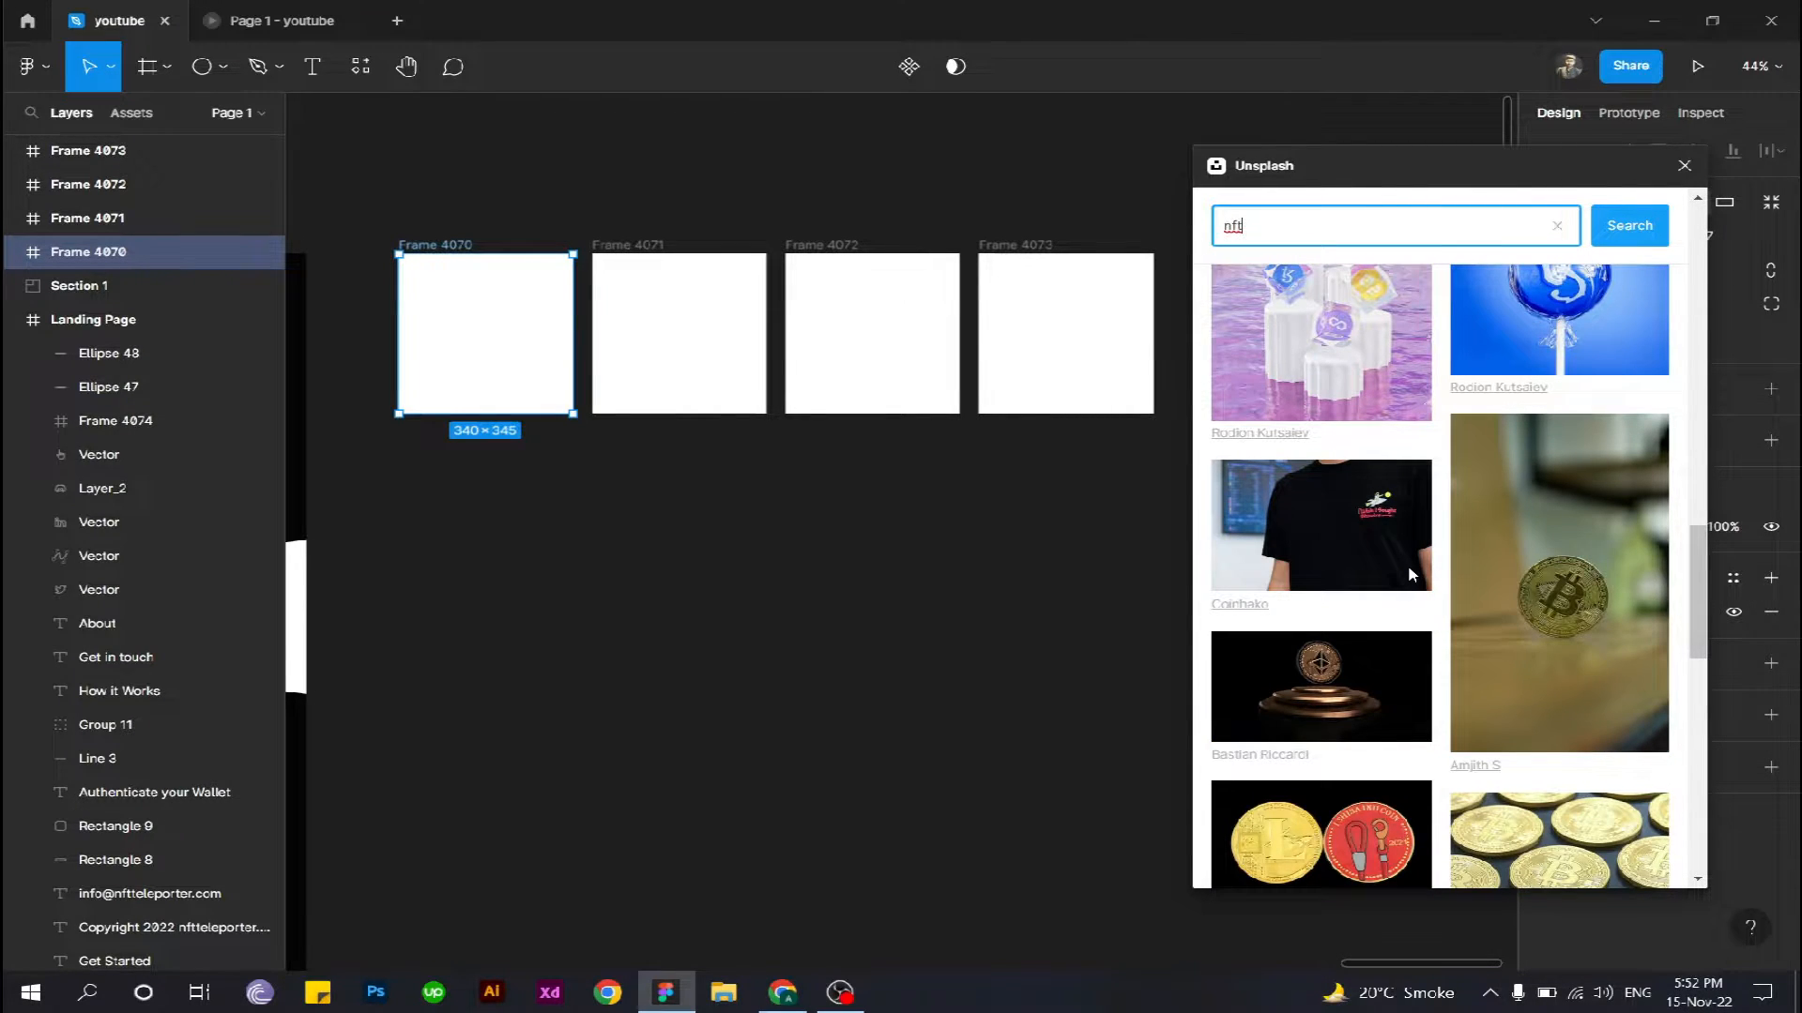
scroll(1411, 574, down, 4)
scroll(1410, 574, up, 4)
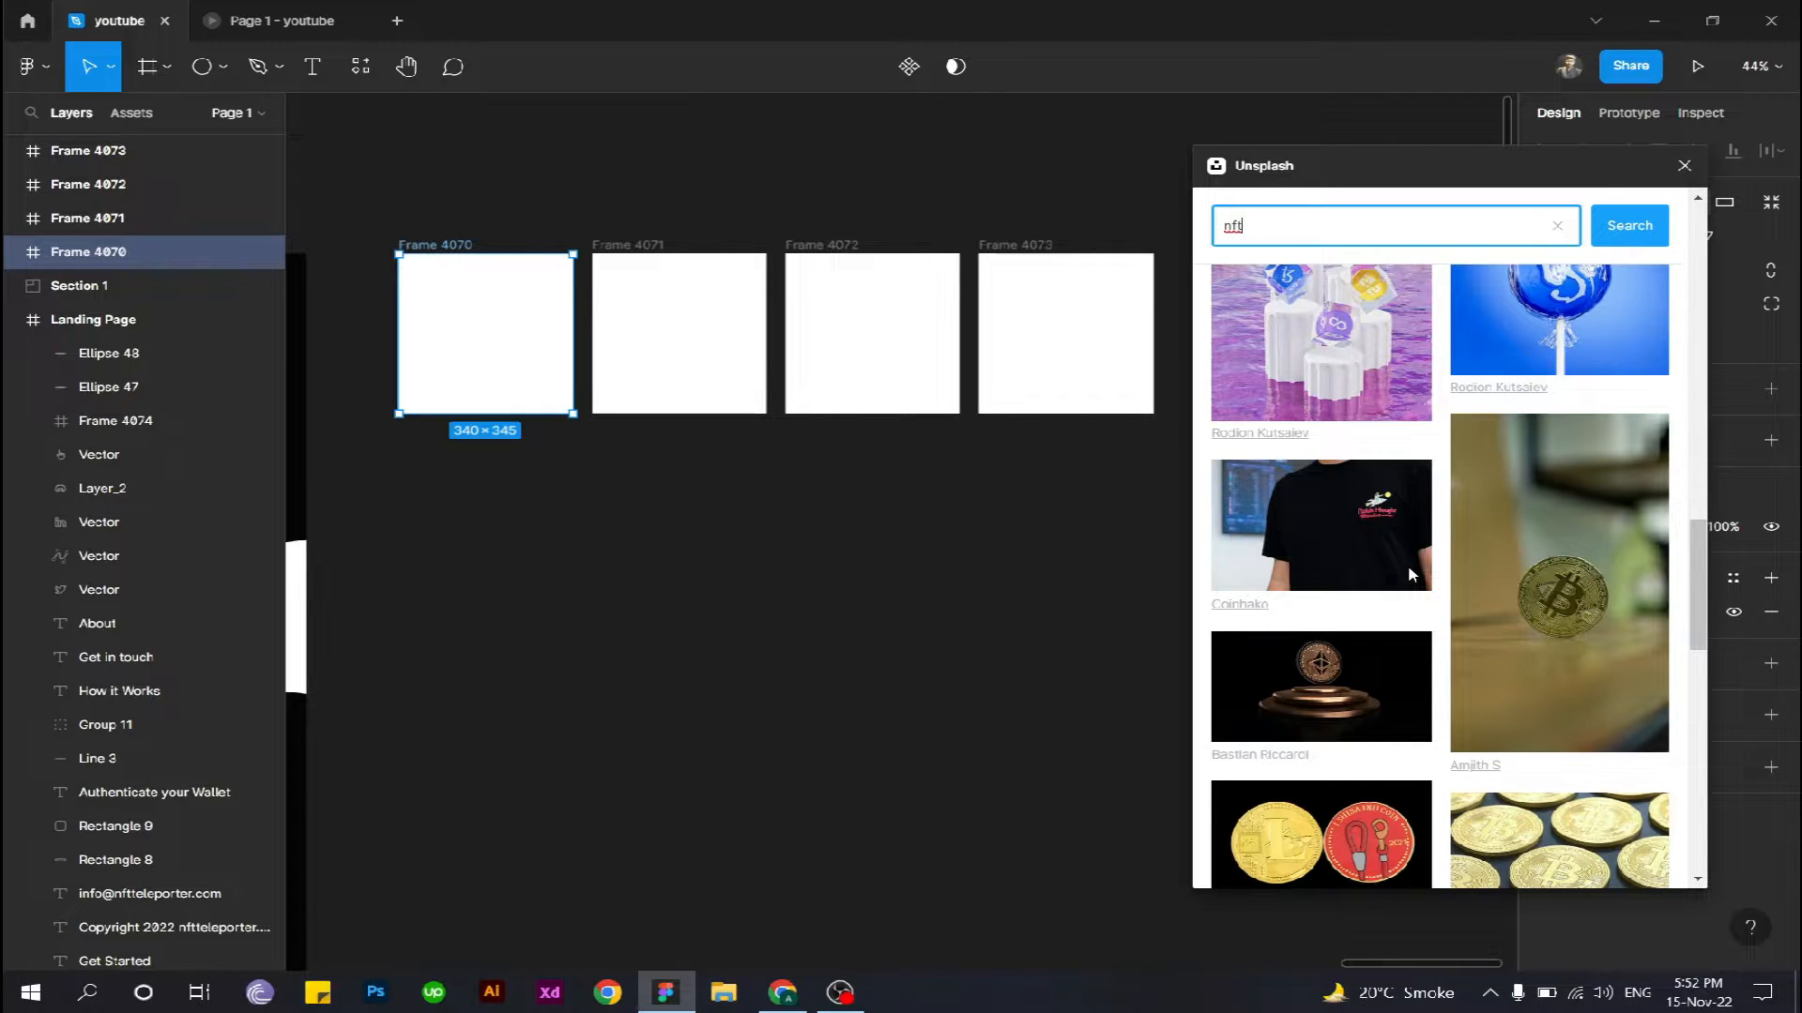
scroll(1410, 574, down, 3)
scroll(1372, 667, down, 5)
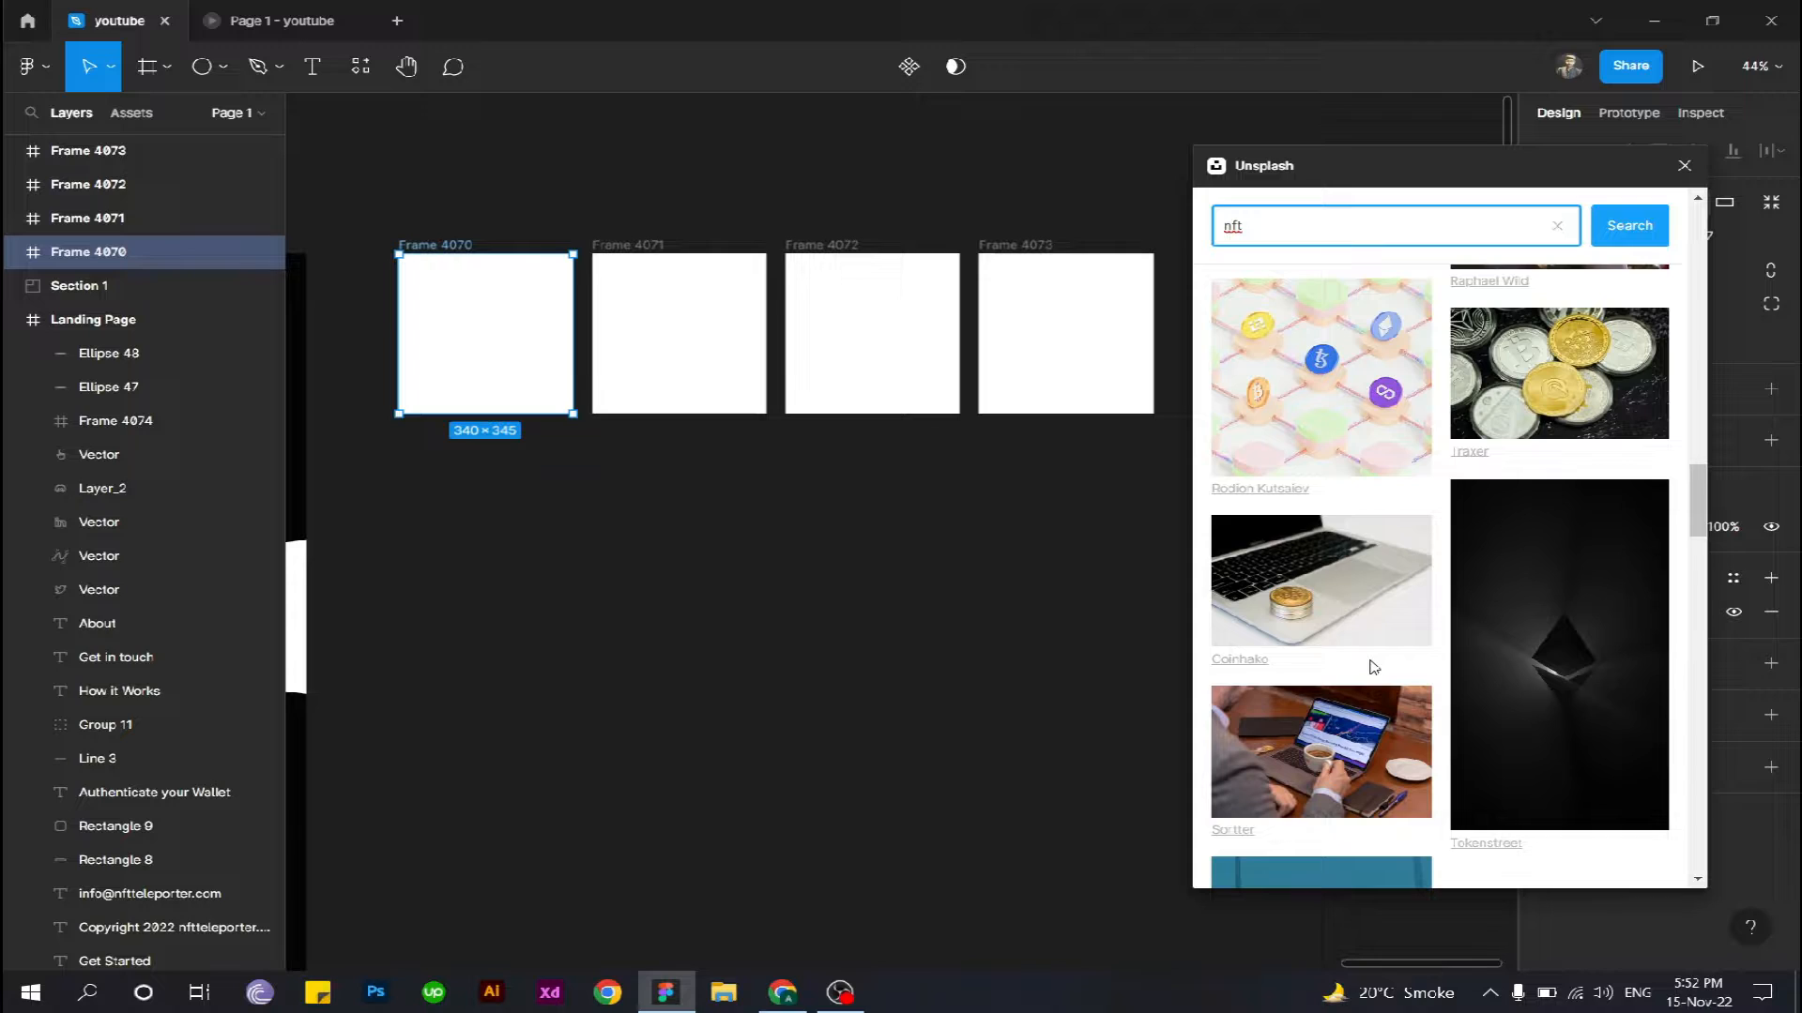
scroll(1455, 629, down, 1)
click(1546, 597)
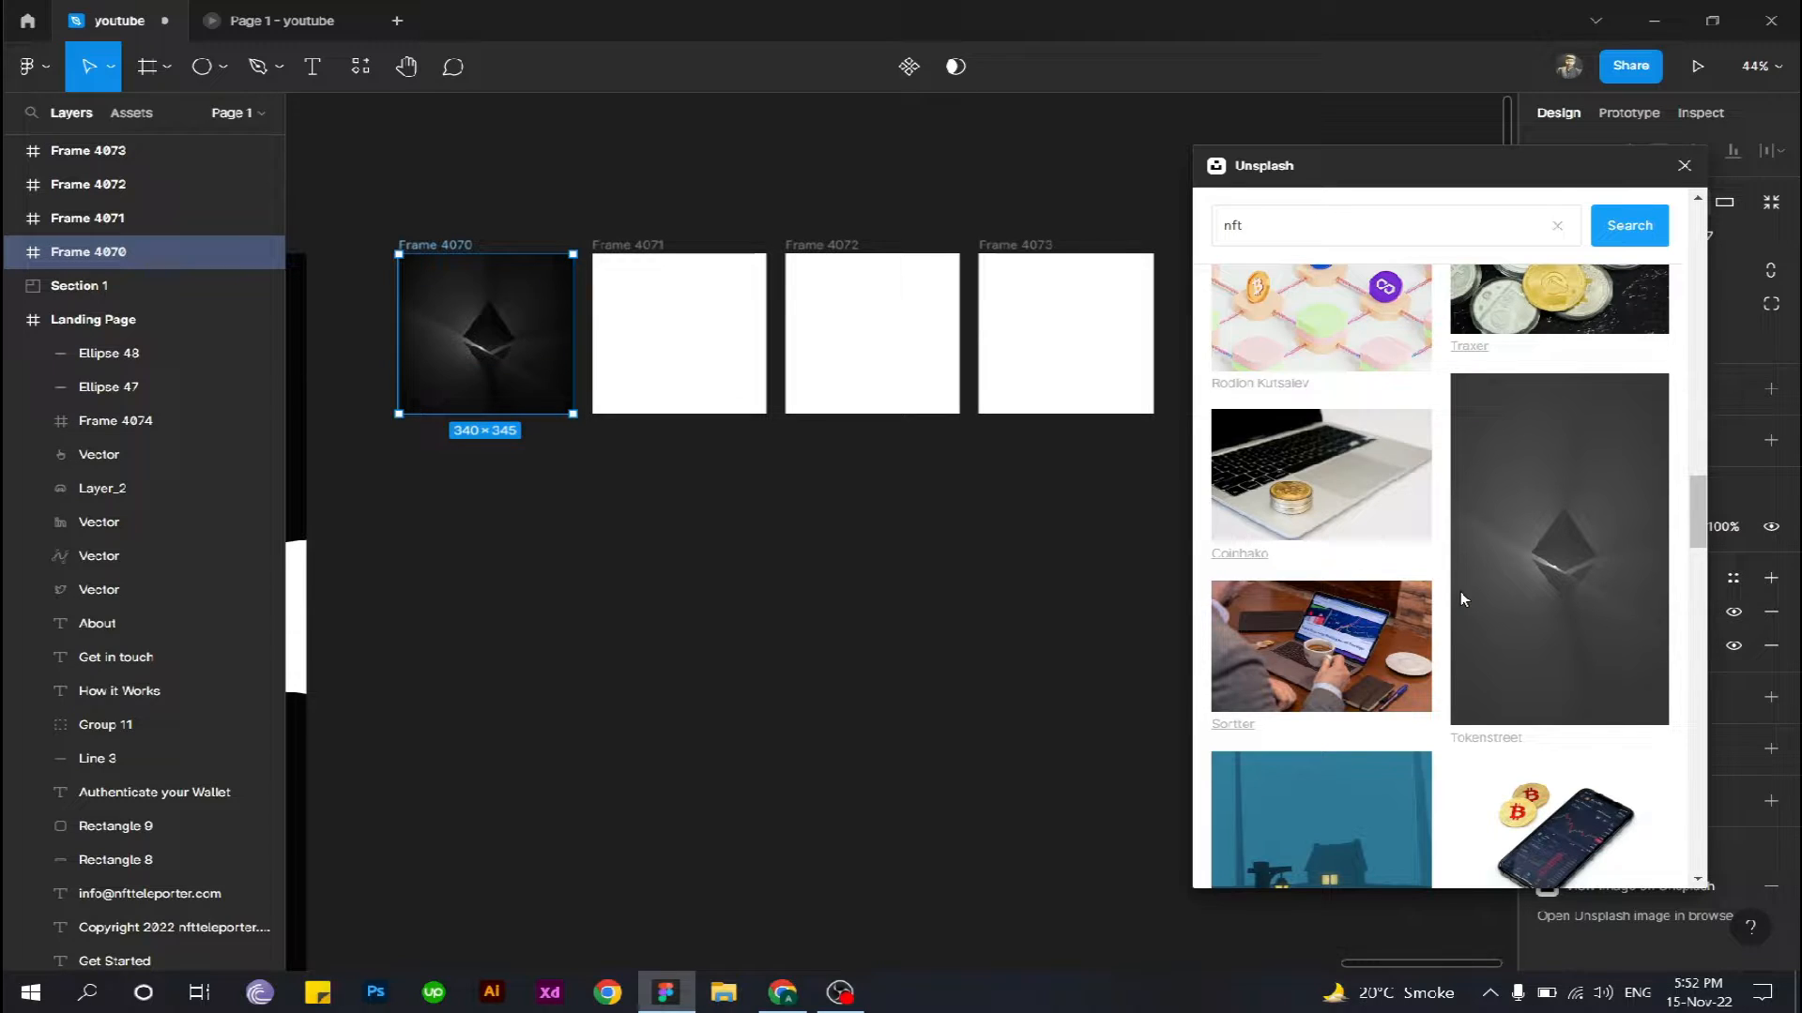
- Fill Frame 4071 with the image of a head covered in neon lettering on black from the nft results
click(696, 352)
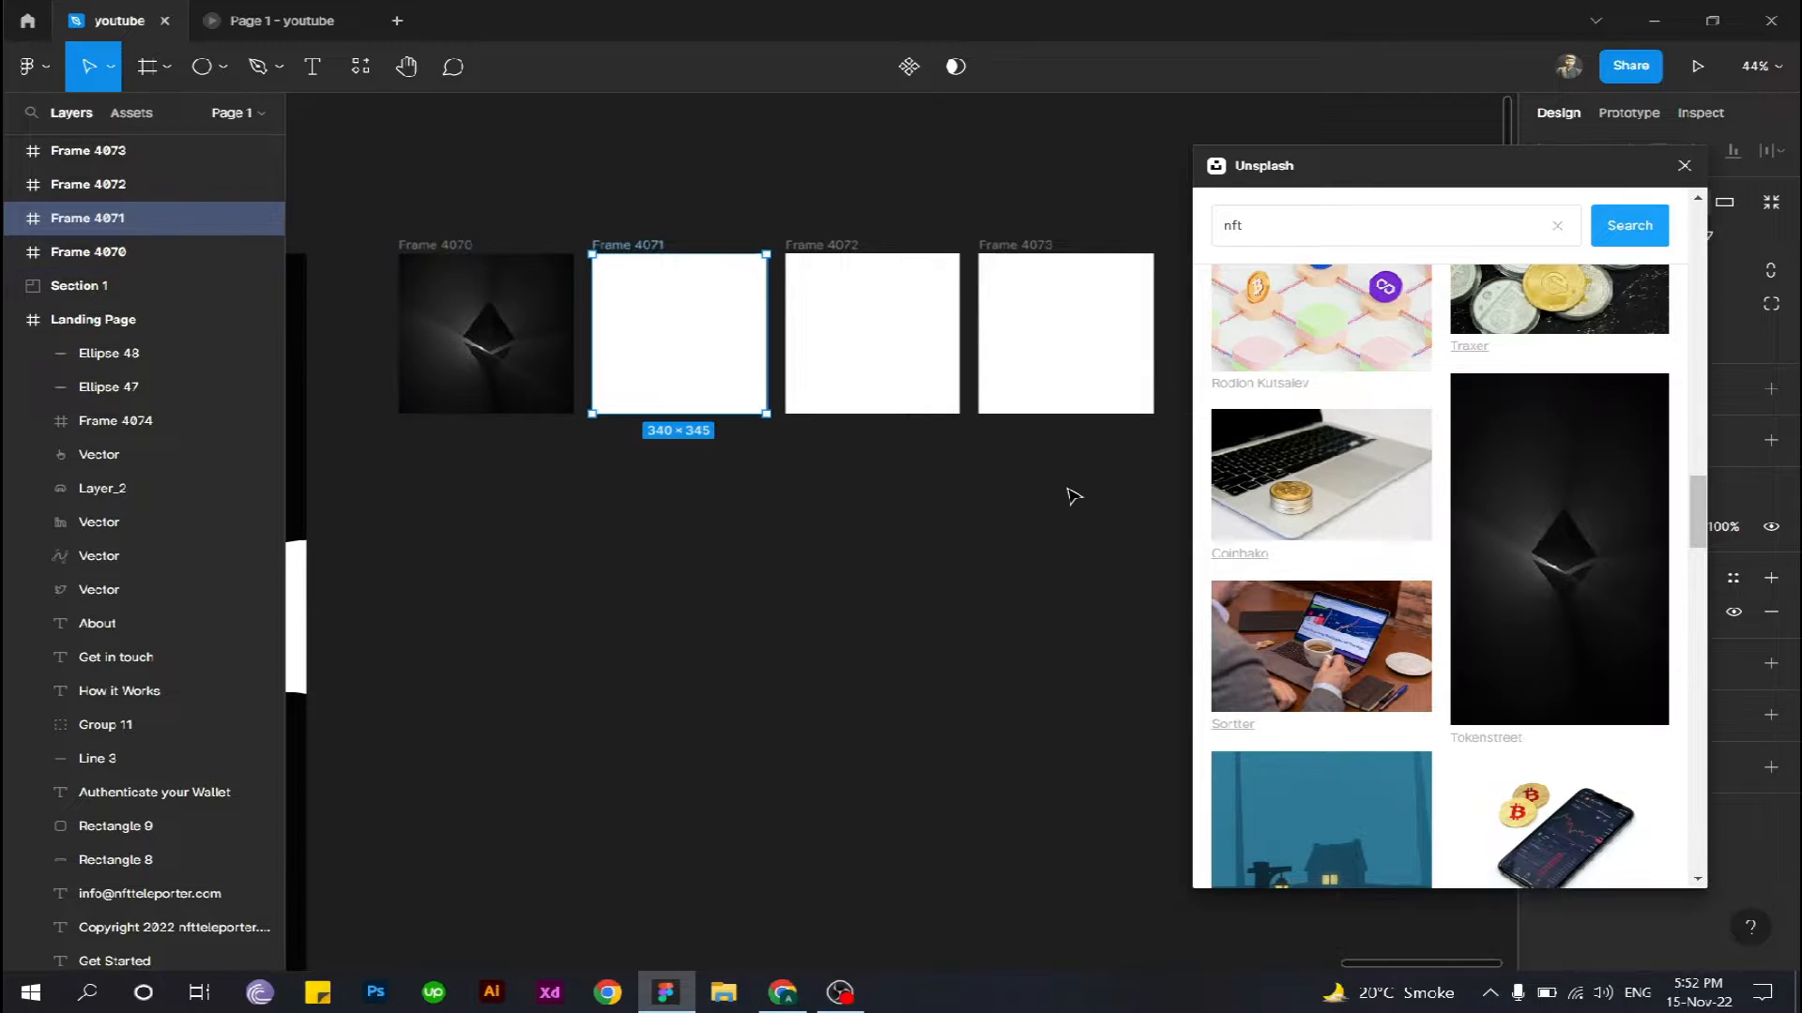
scroll(1567, 662, down, 3)
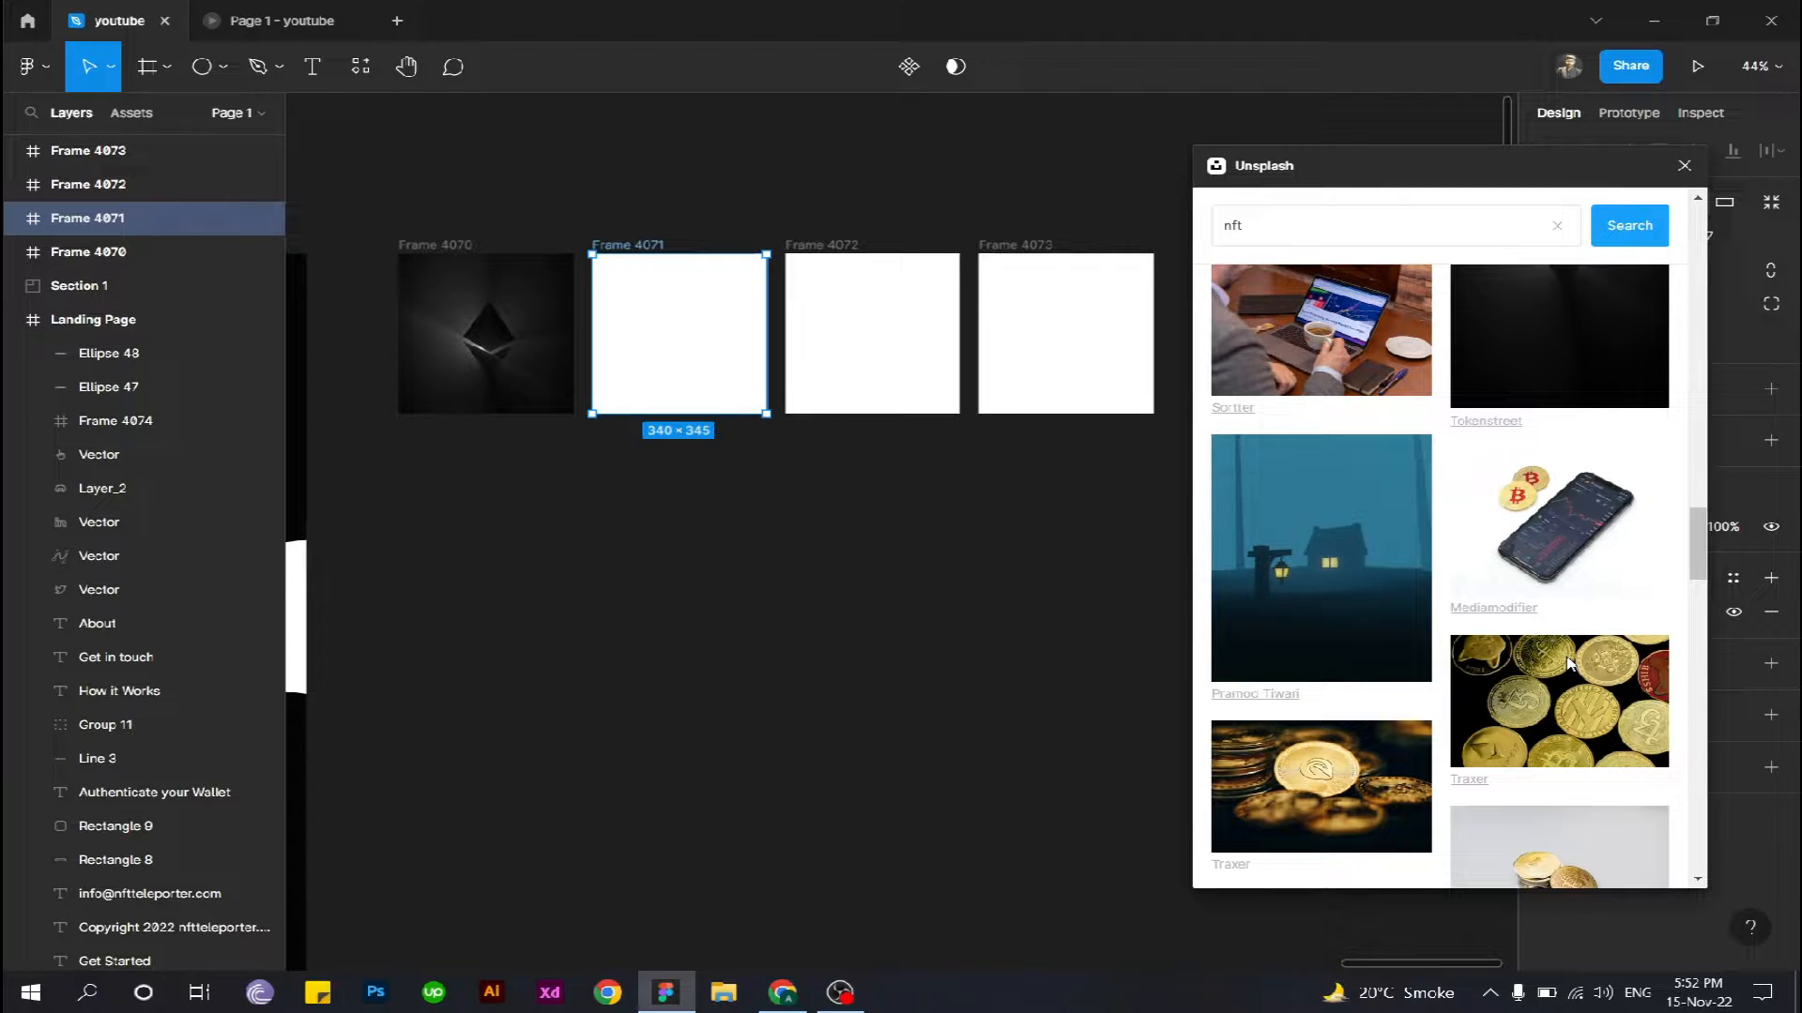
scroll(1569, 663, down, 5)
click(1325, 530)
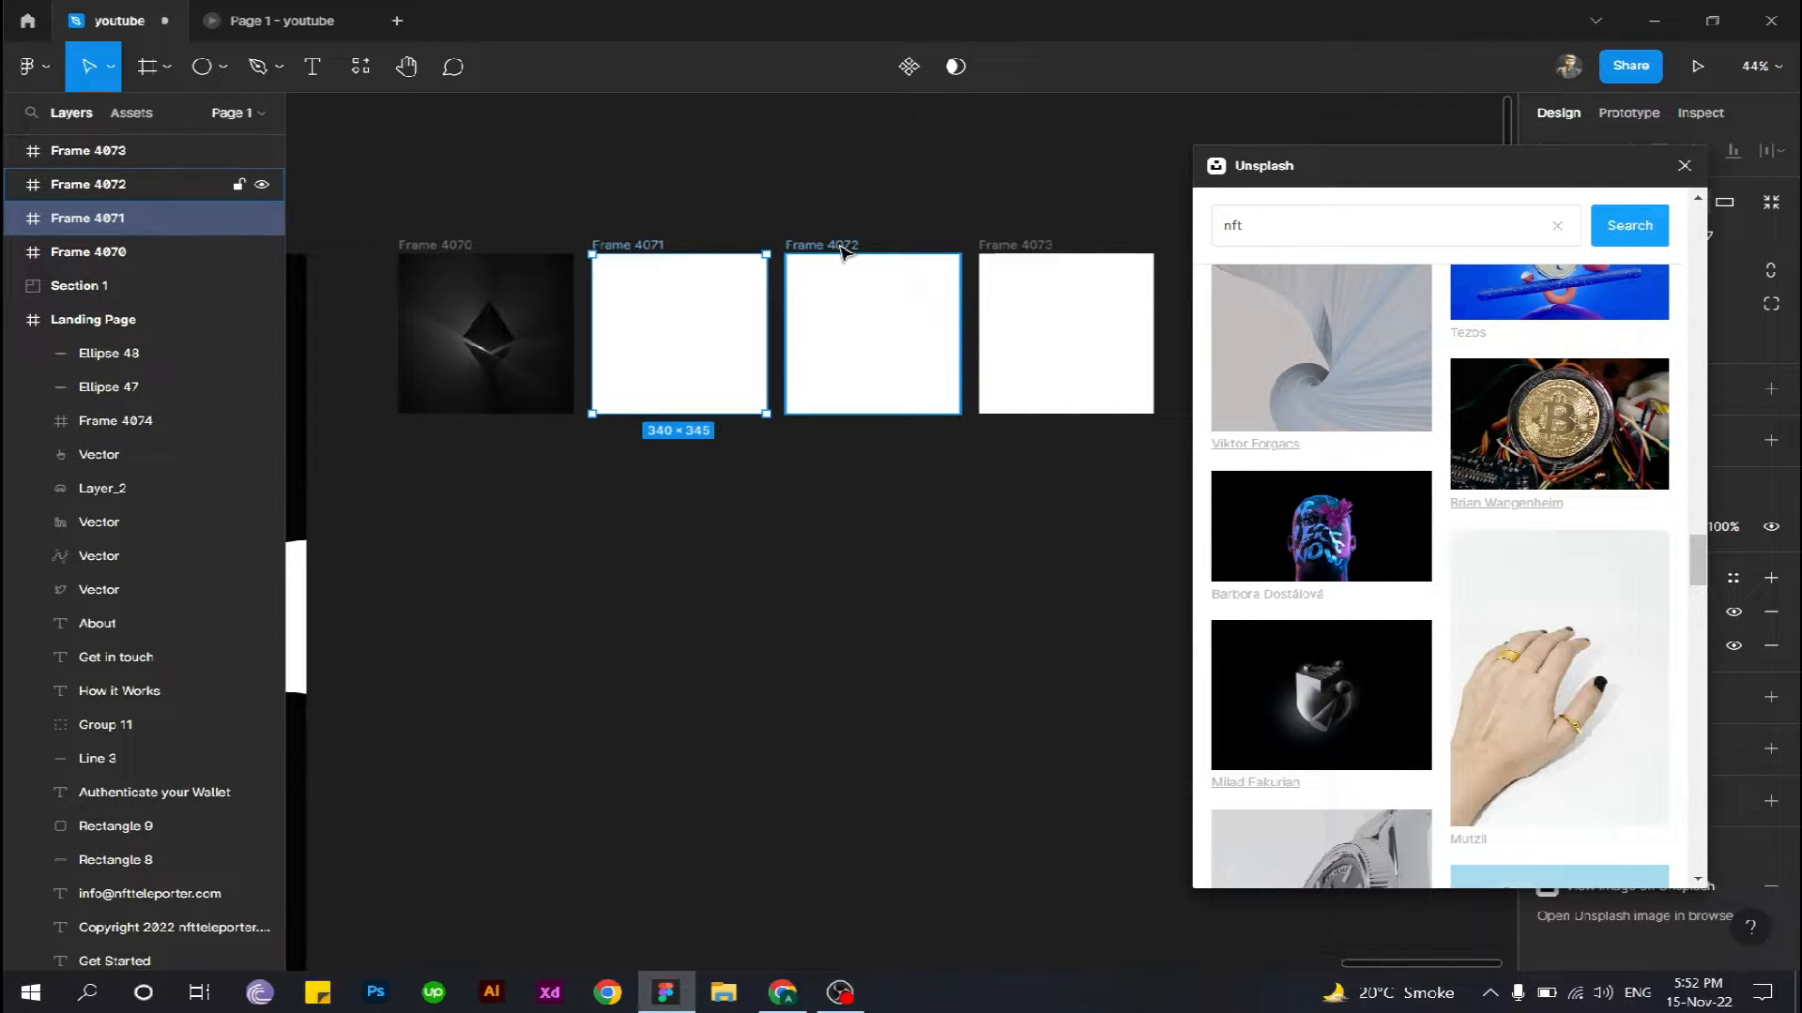
- Fill Frame 4072 with the image of a metallic grey 3D object on a black background
click(841, 246)
scroll(1325, 501, down, 2)
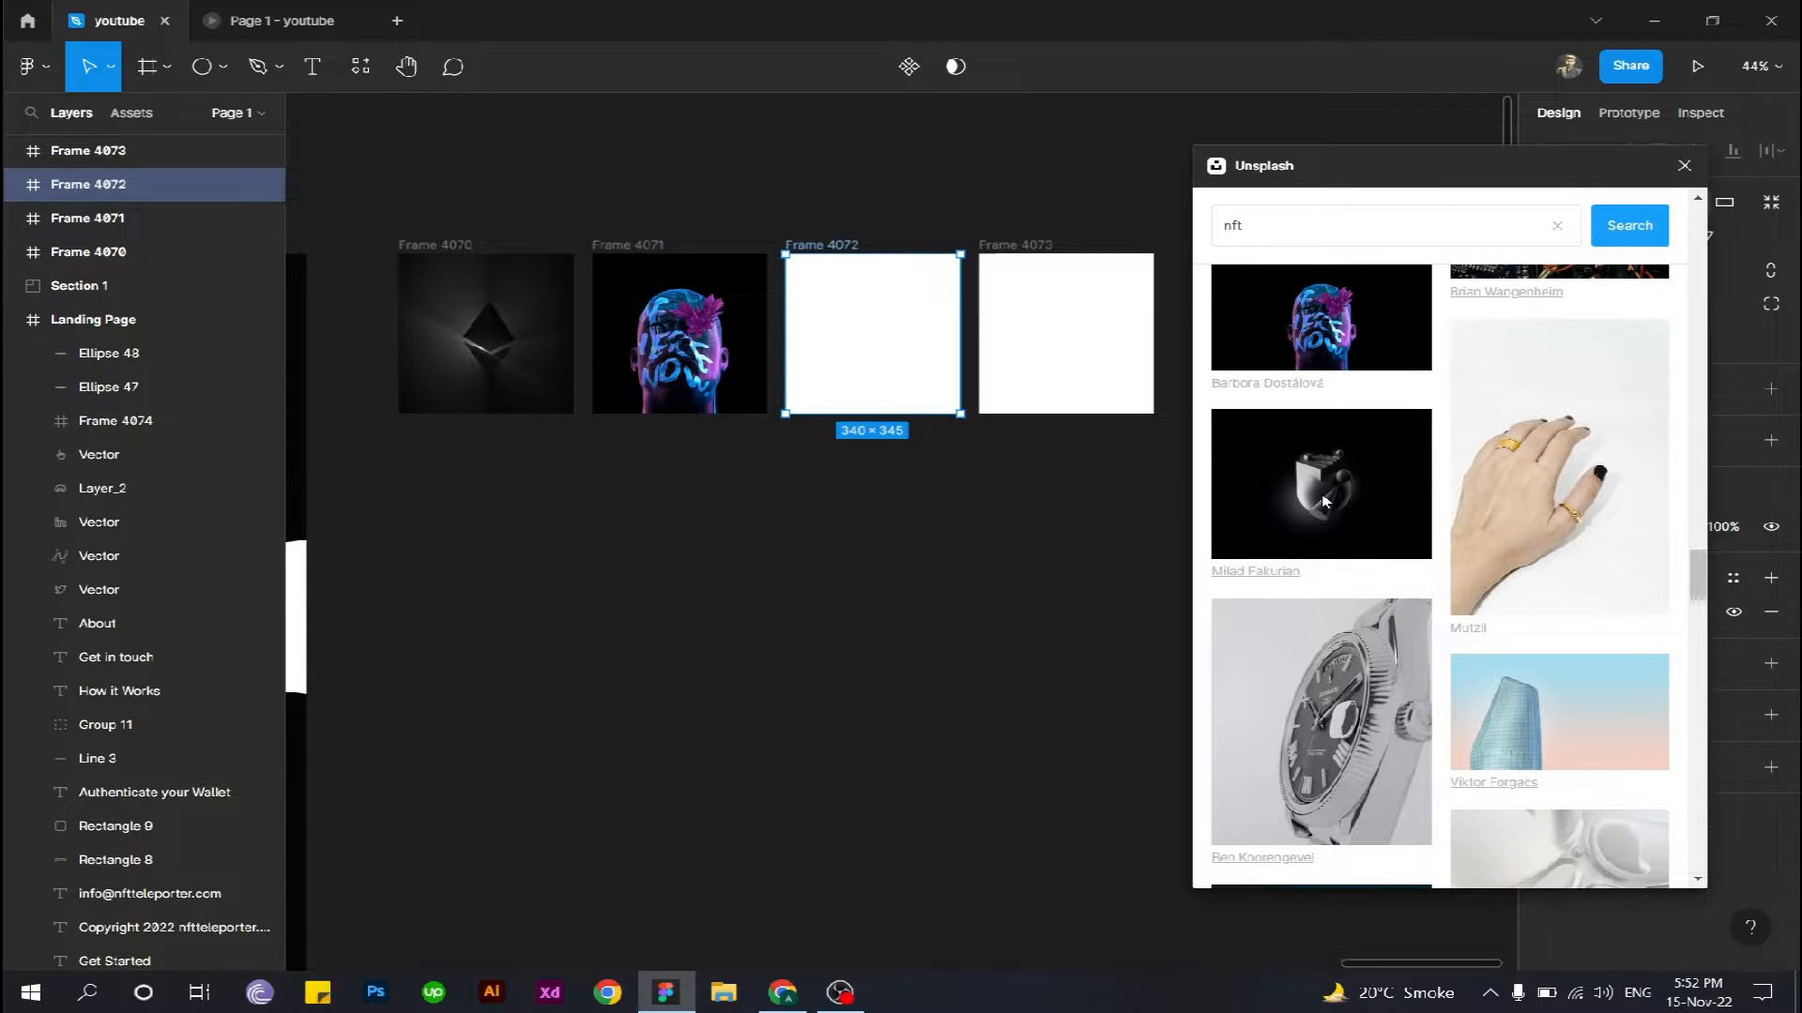
click(1324, 501)
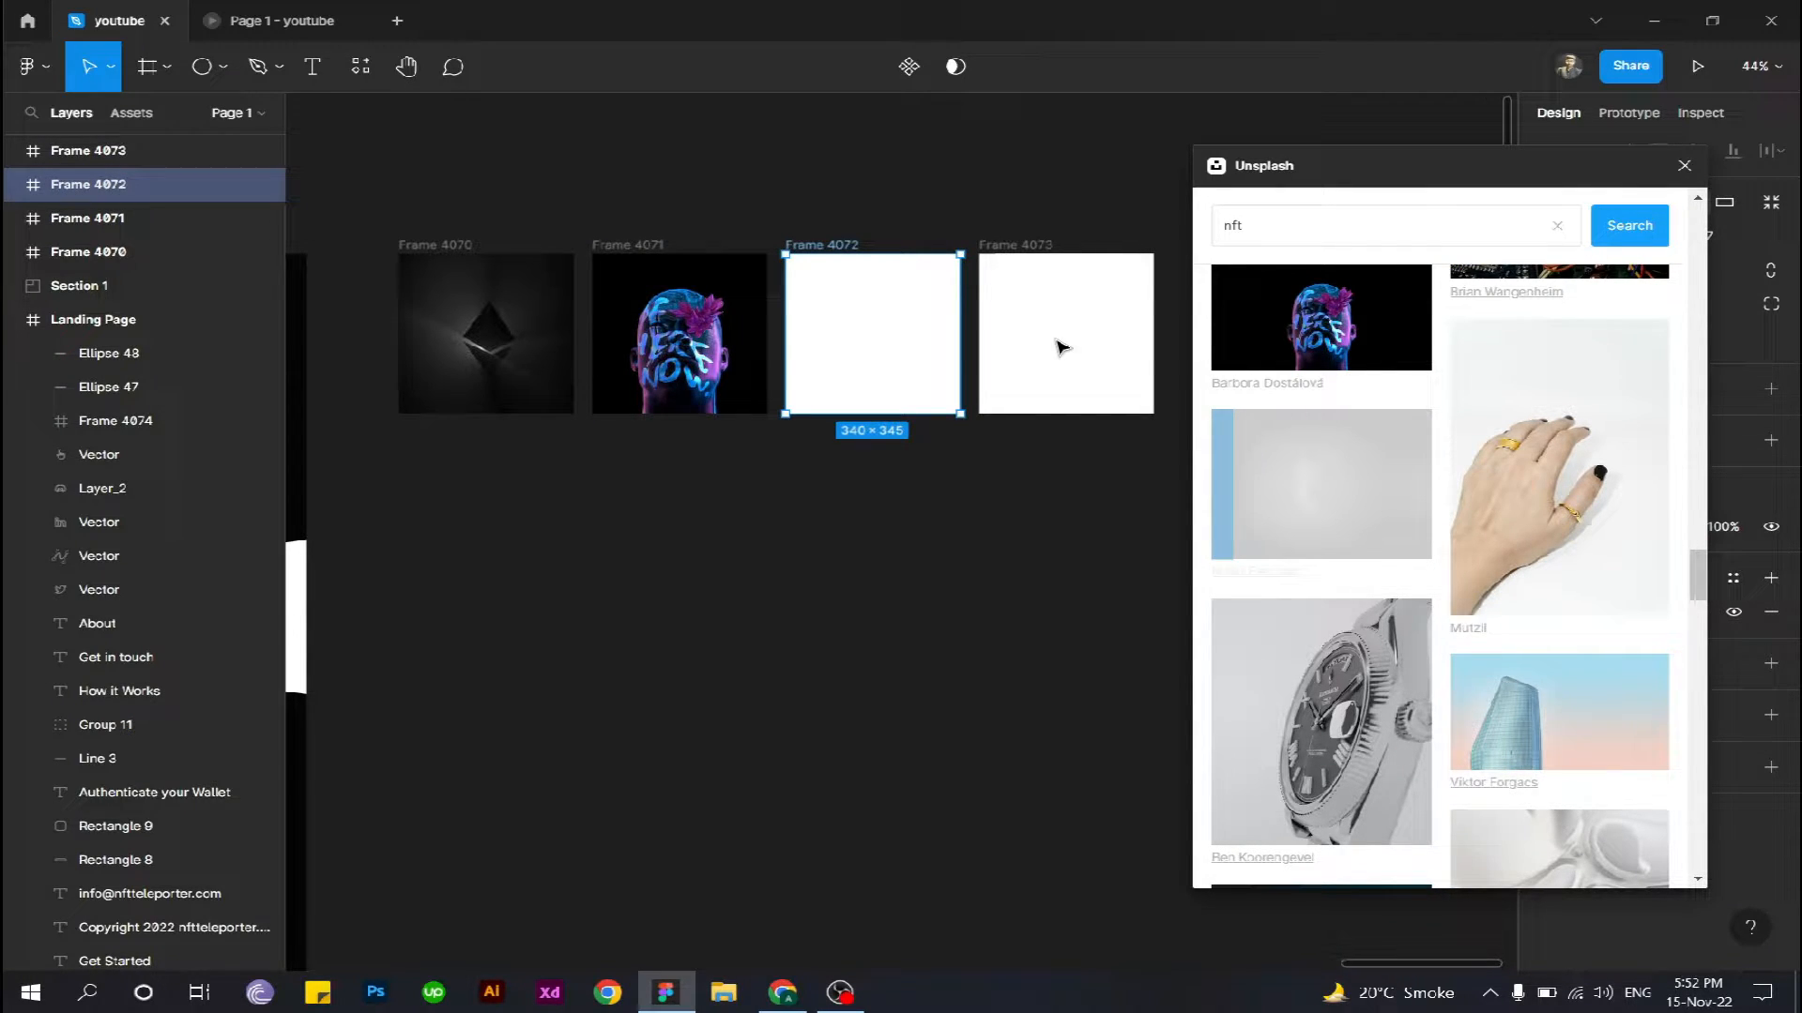
- Fill Frame 4073 with the nft result showing a dark Ethereum diamond floating above a pale reflective floor
scroll(1401, 515, down, 3)
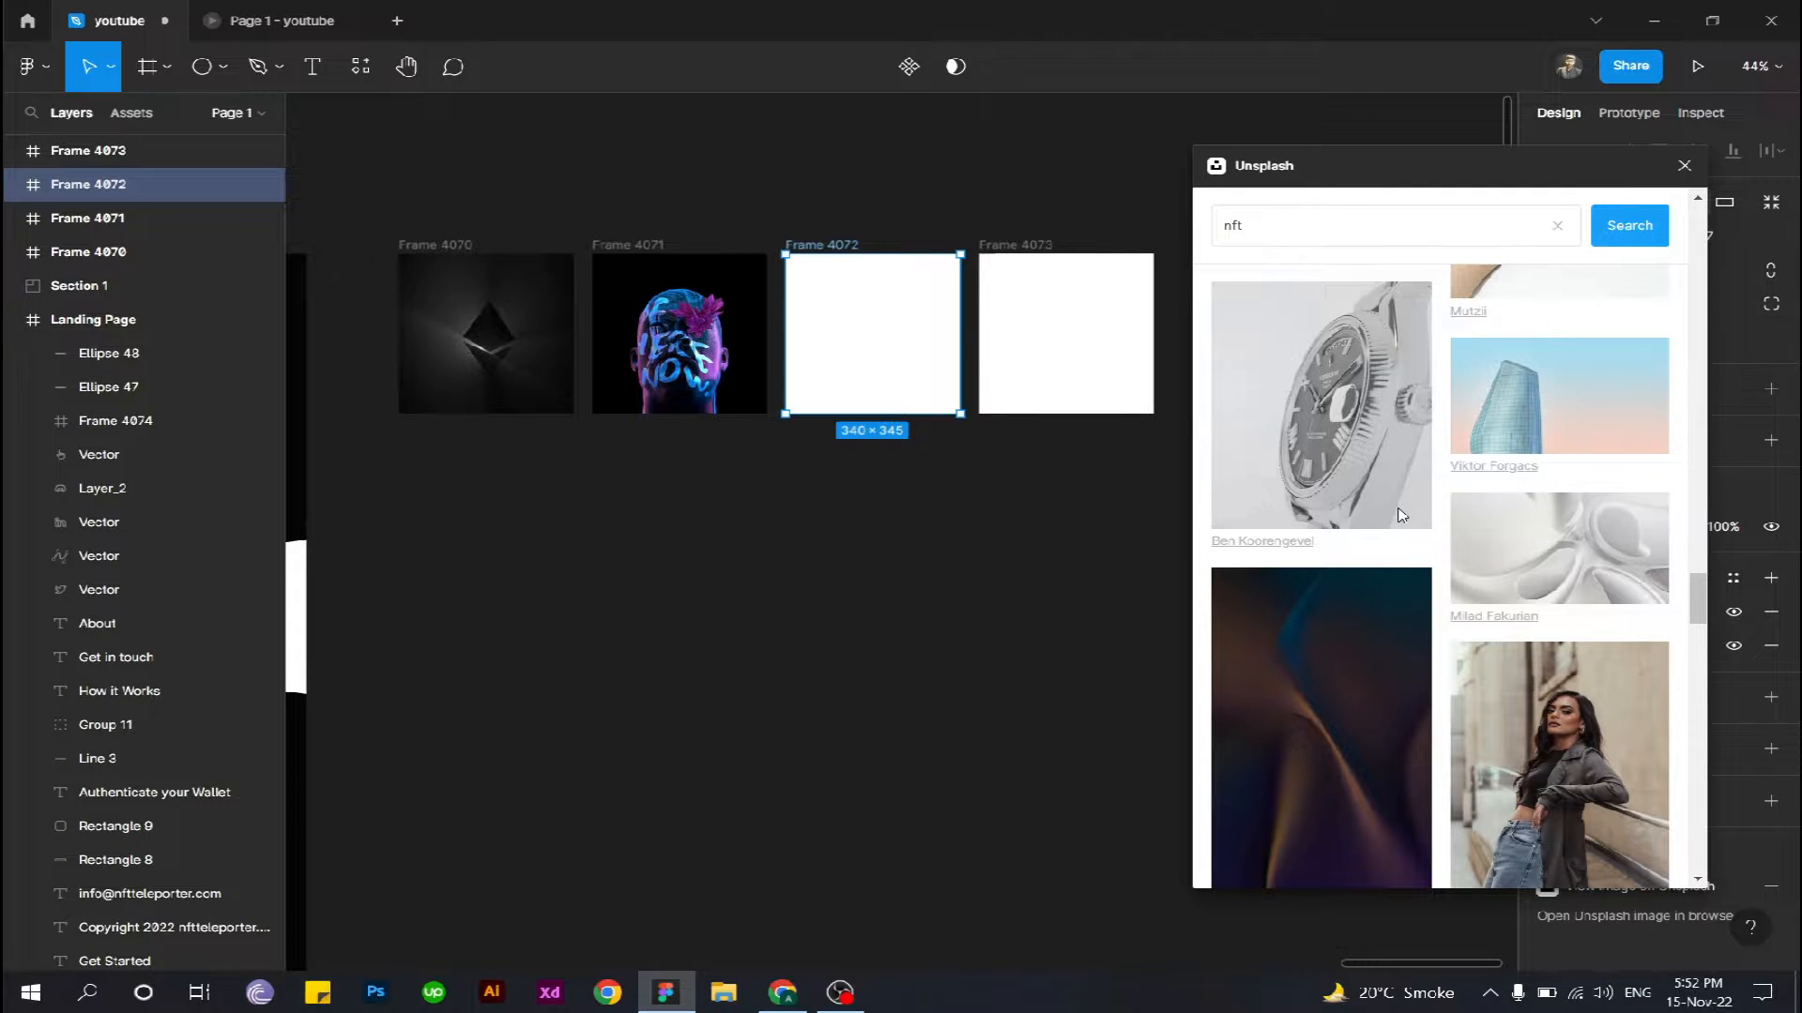
scroll(1401, 515, down, 2)
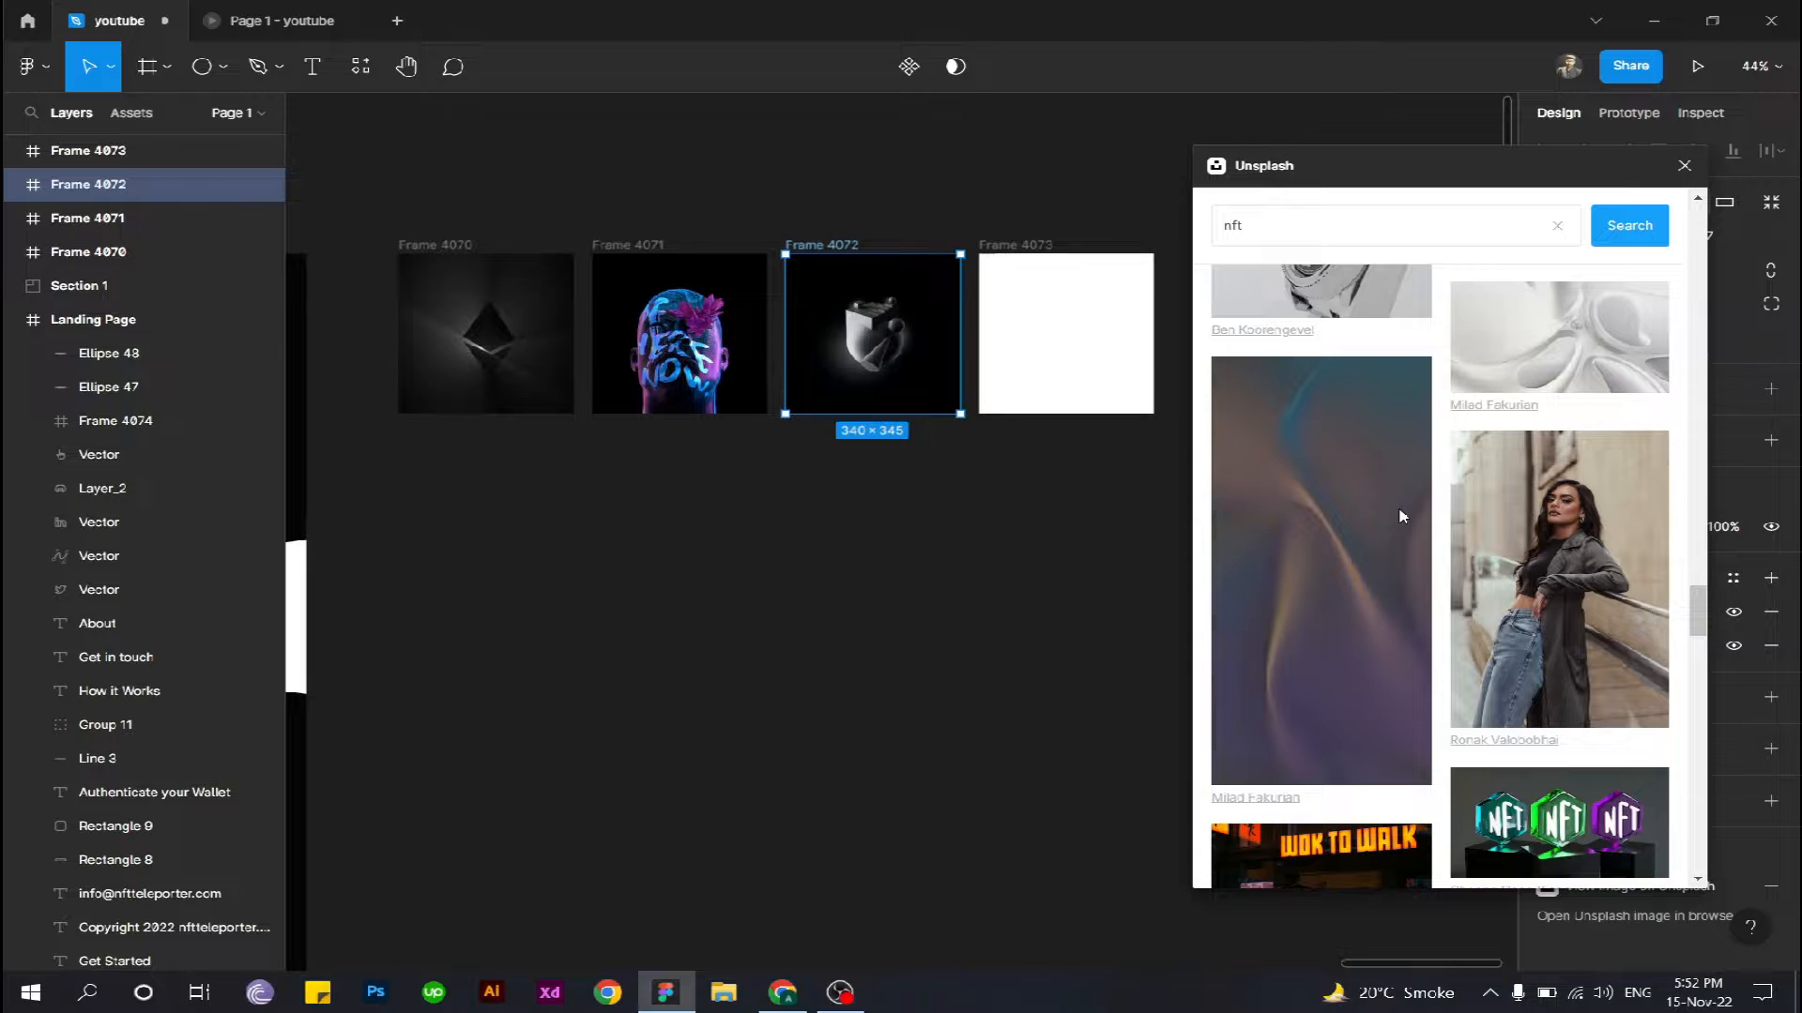
scroll(1401, 515, down, 3)
scroll(1383, 547, down, 4)
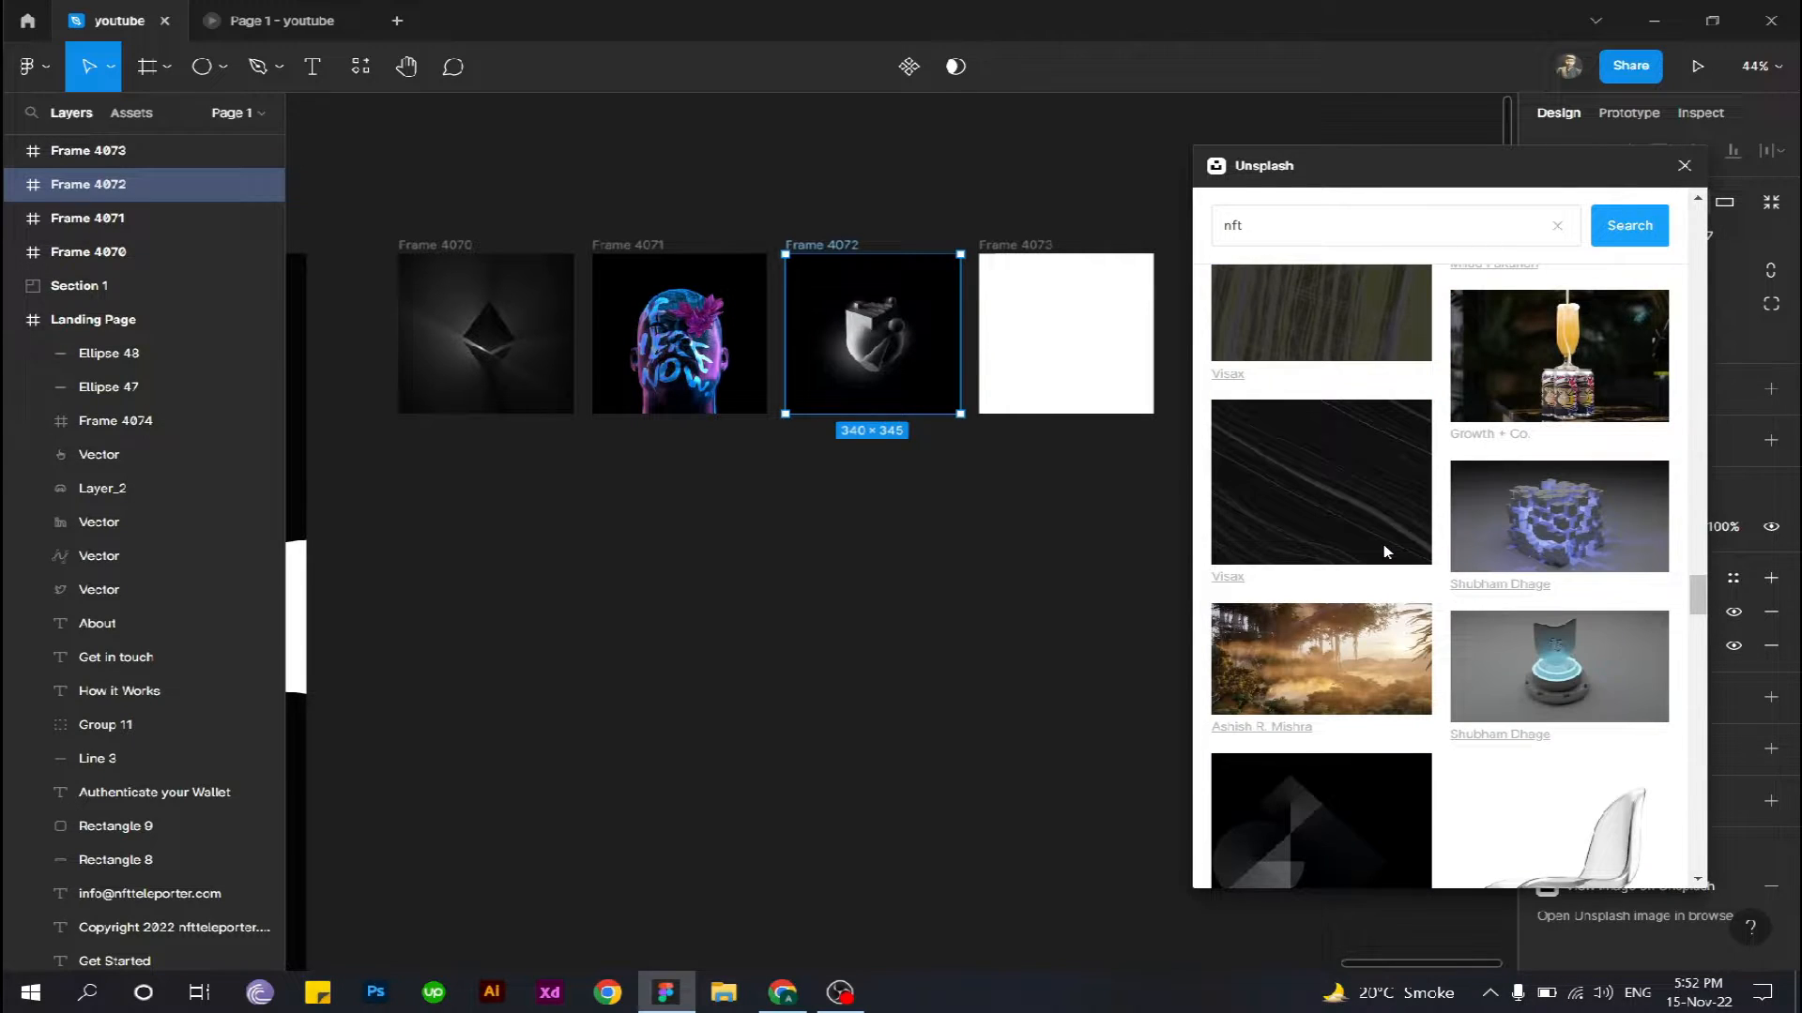
scroll(1385, 552, down, 3)
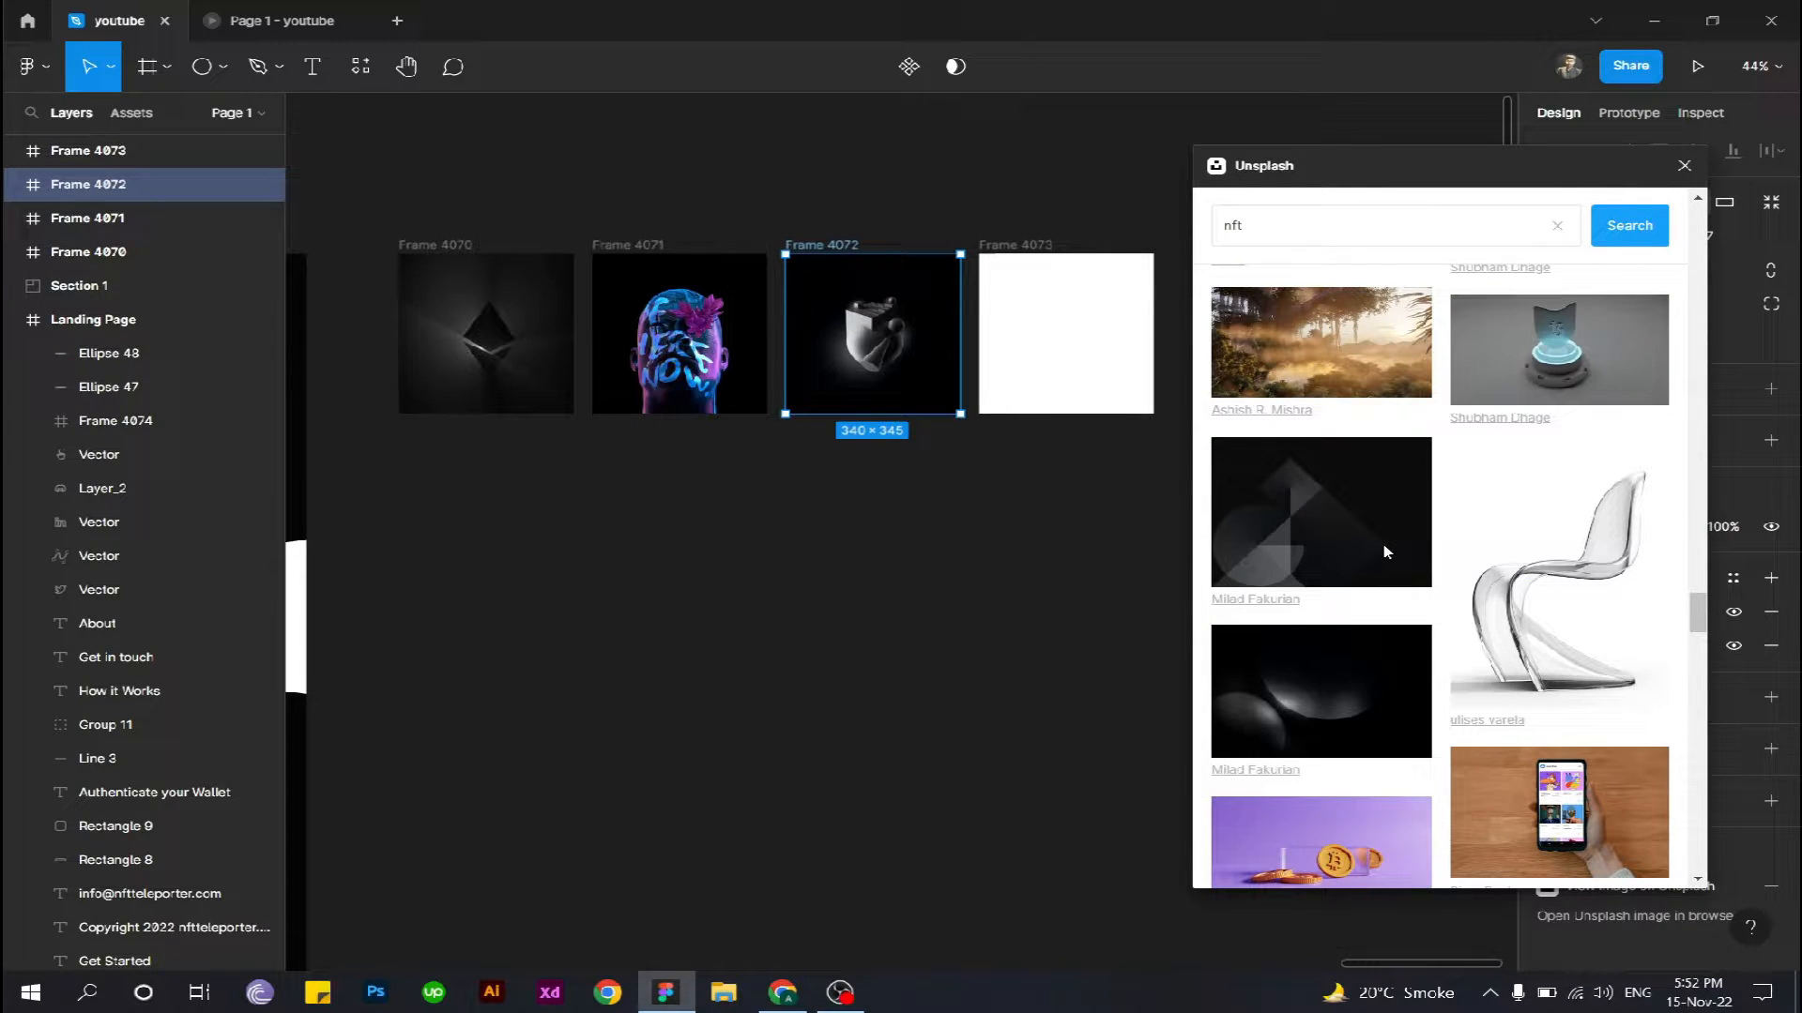
scroll(1417, 591, down, 6)
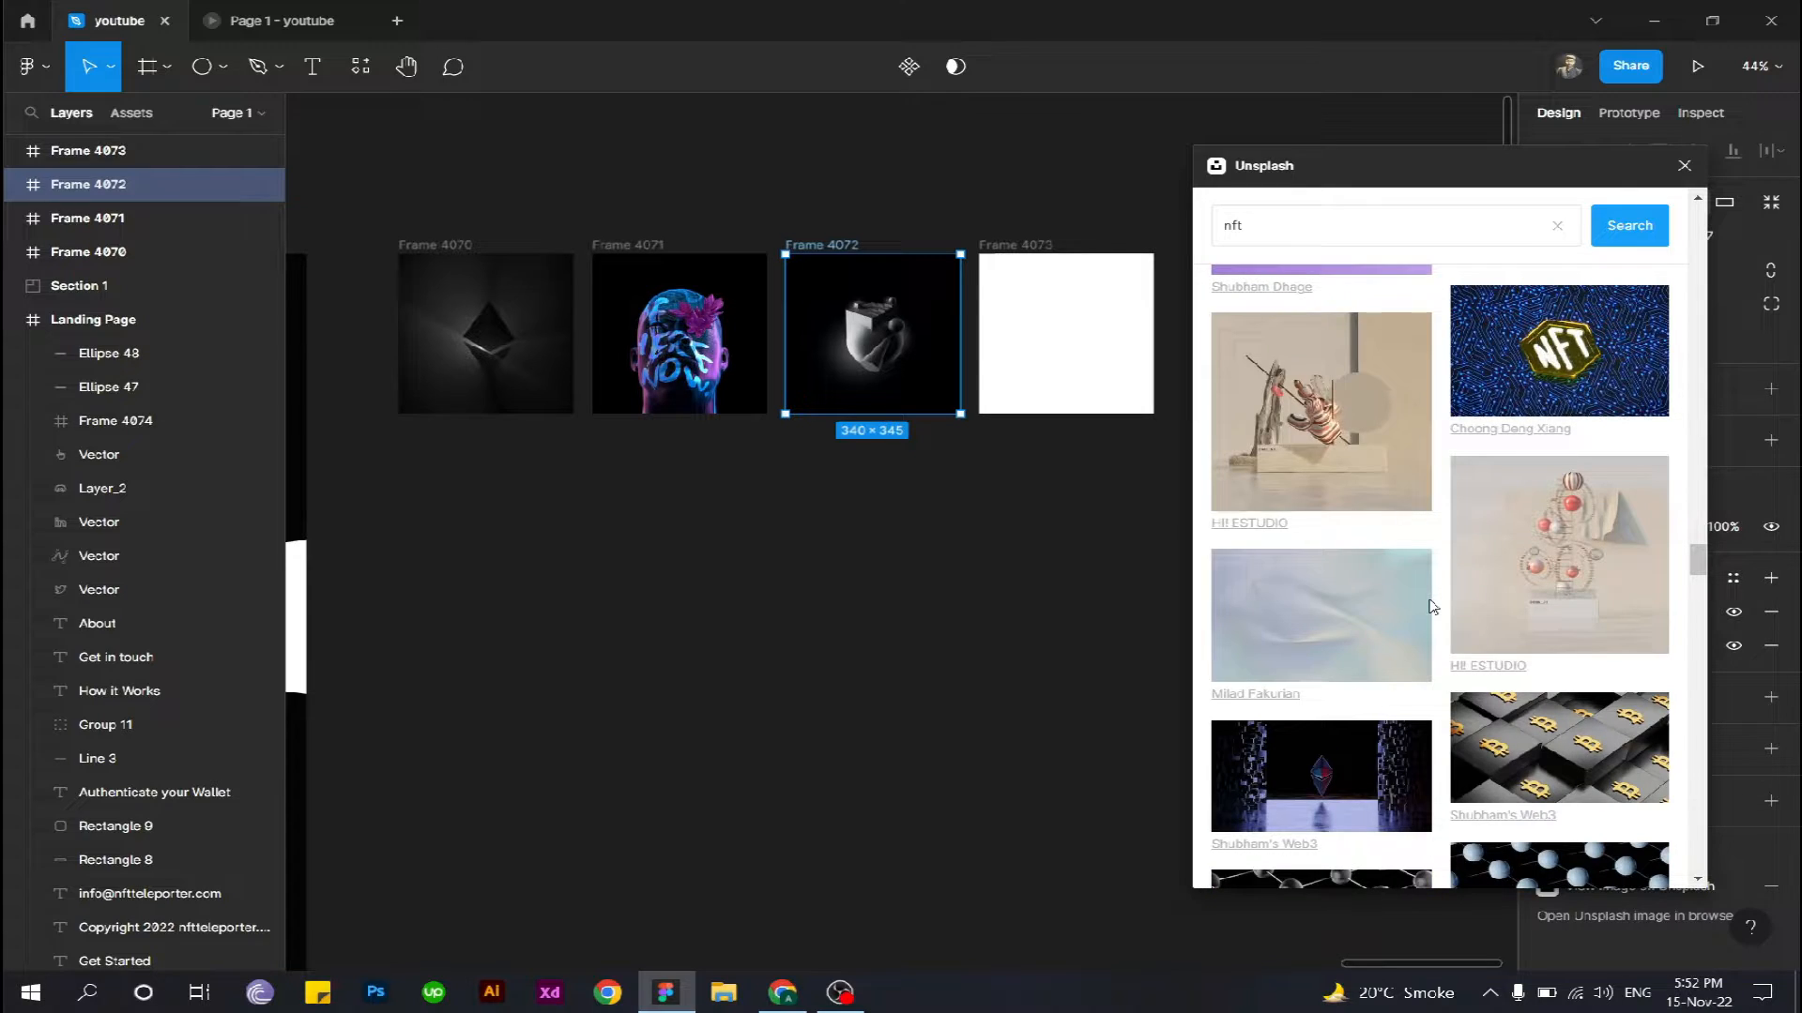
scroll(1433, 606, down, 3)
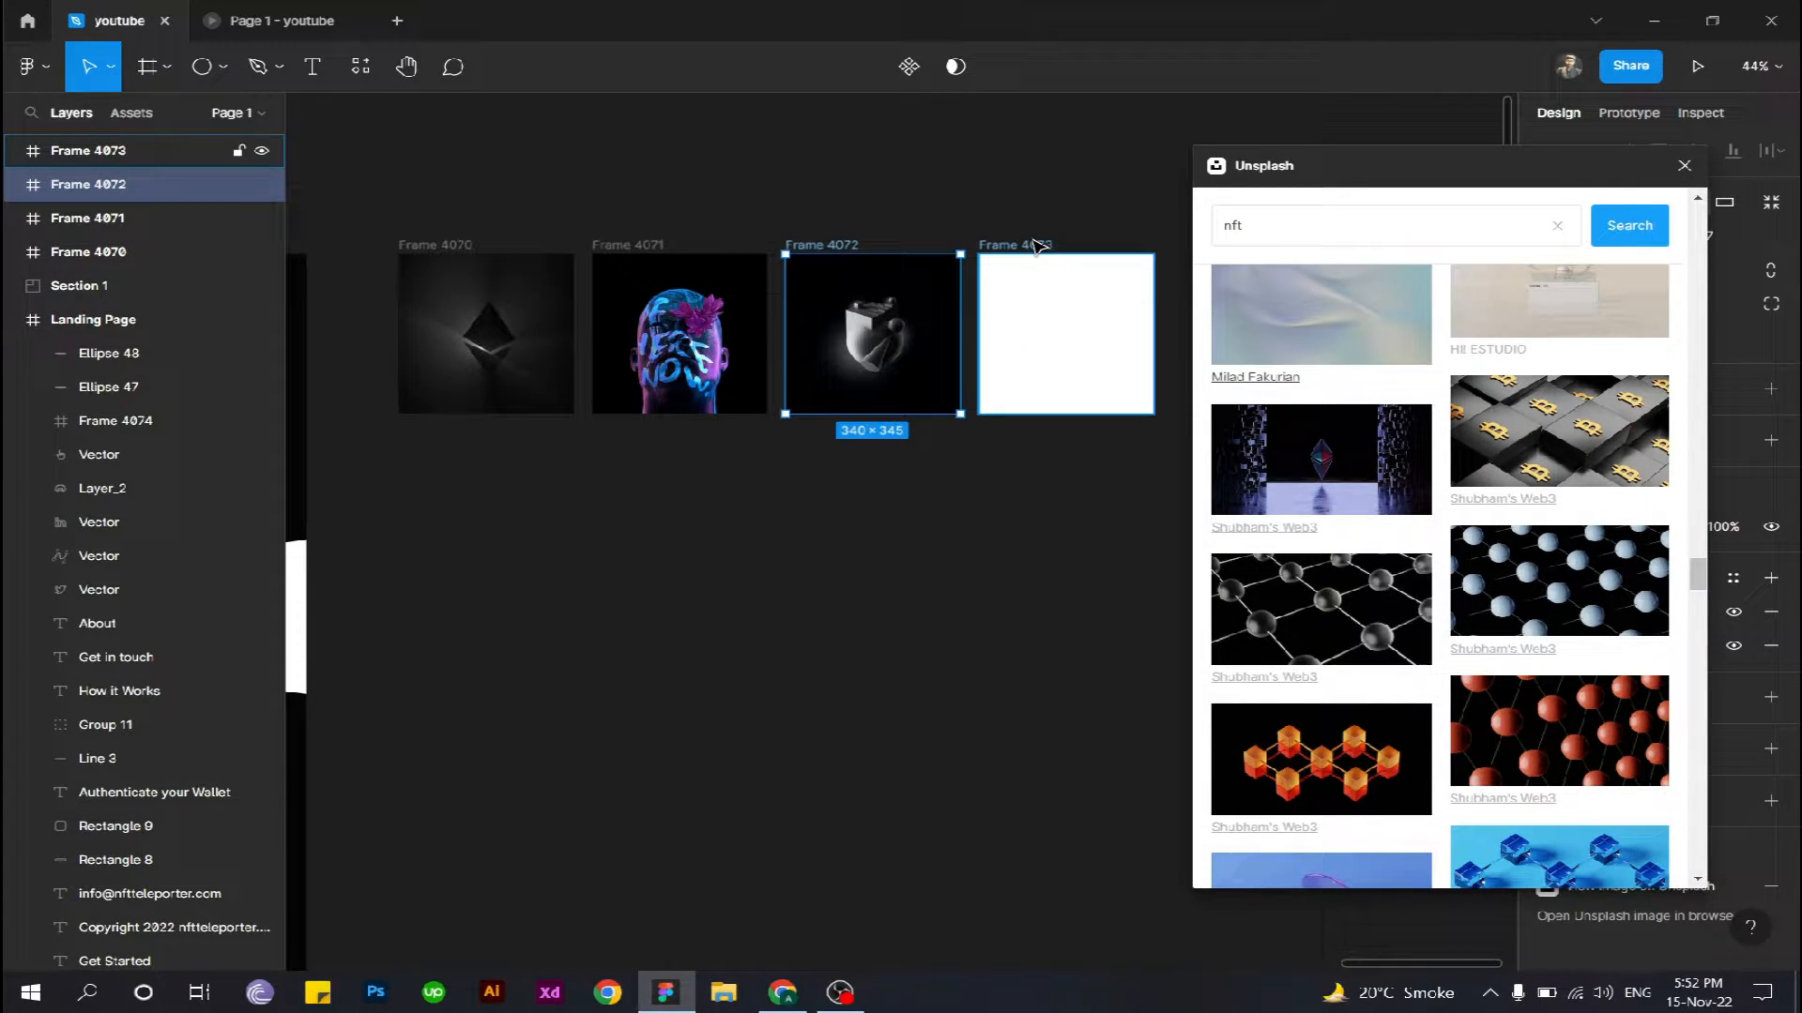
click(1037, 246)
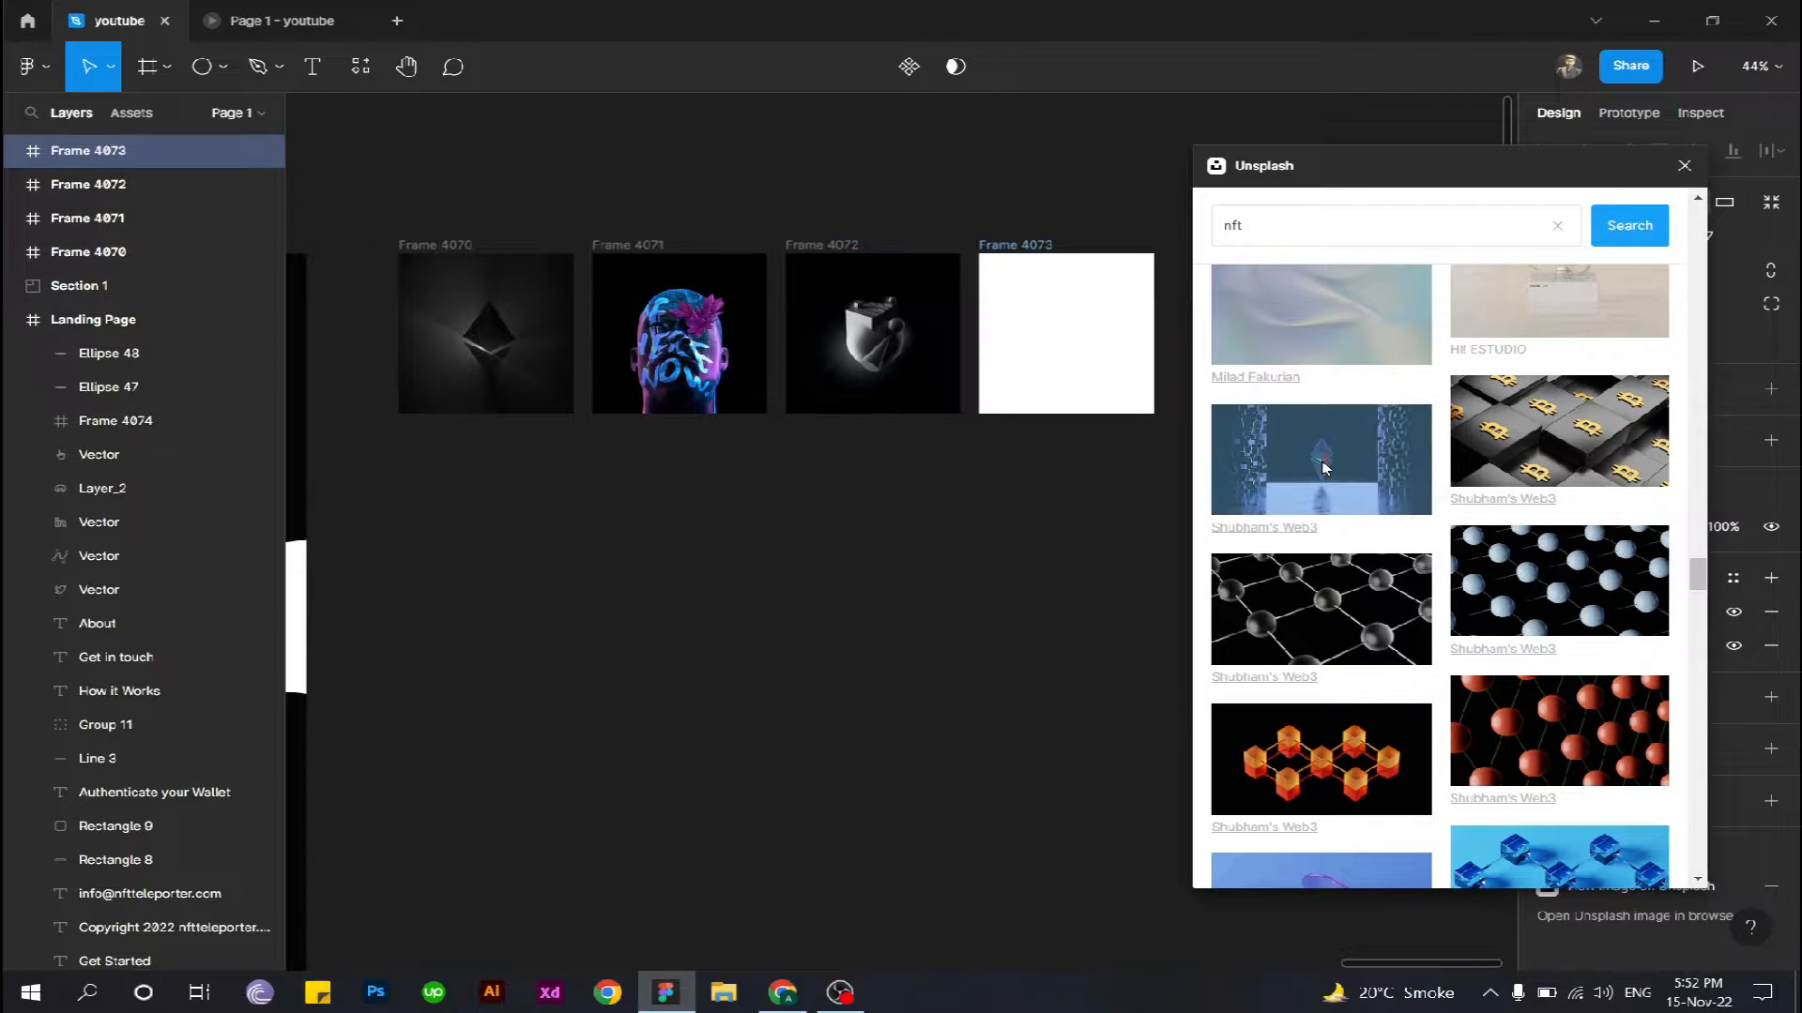
click(1322, 468)
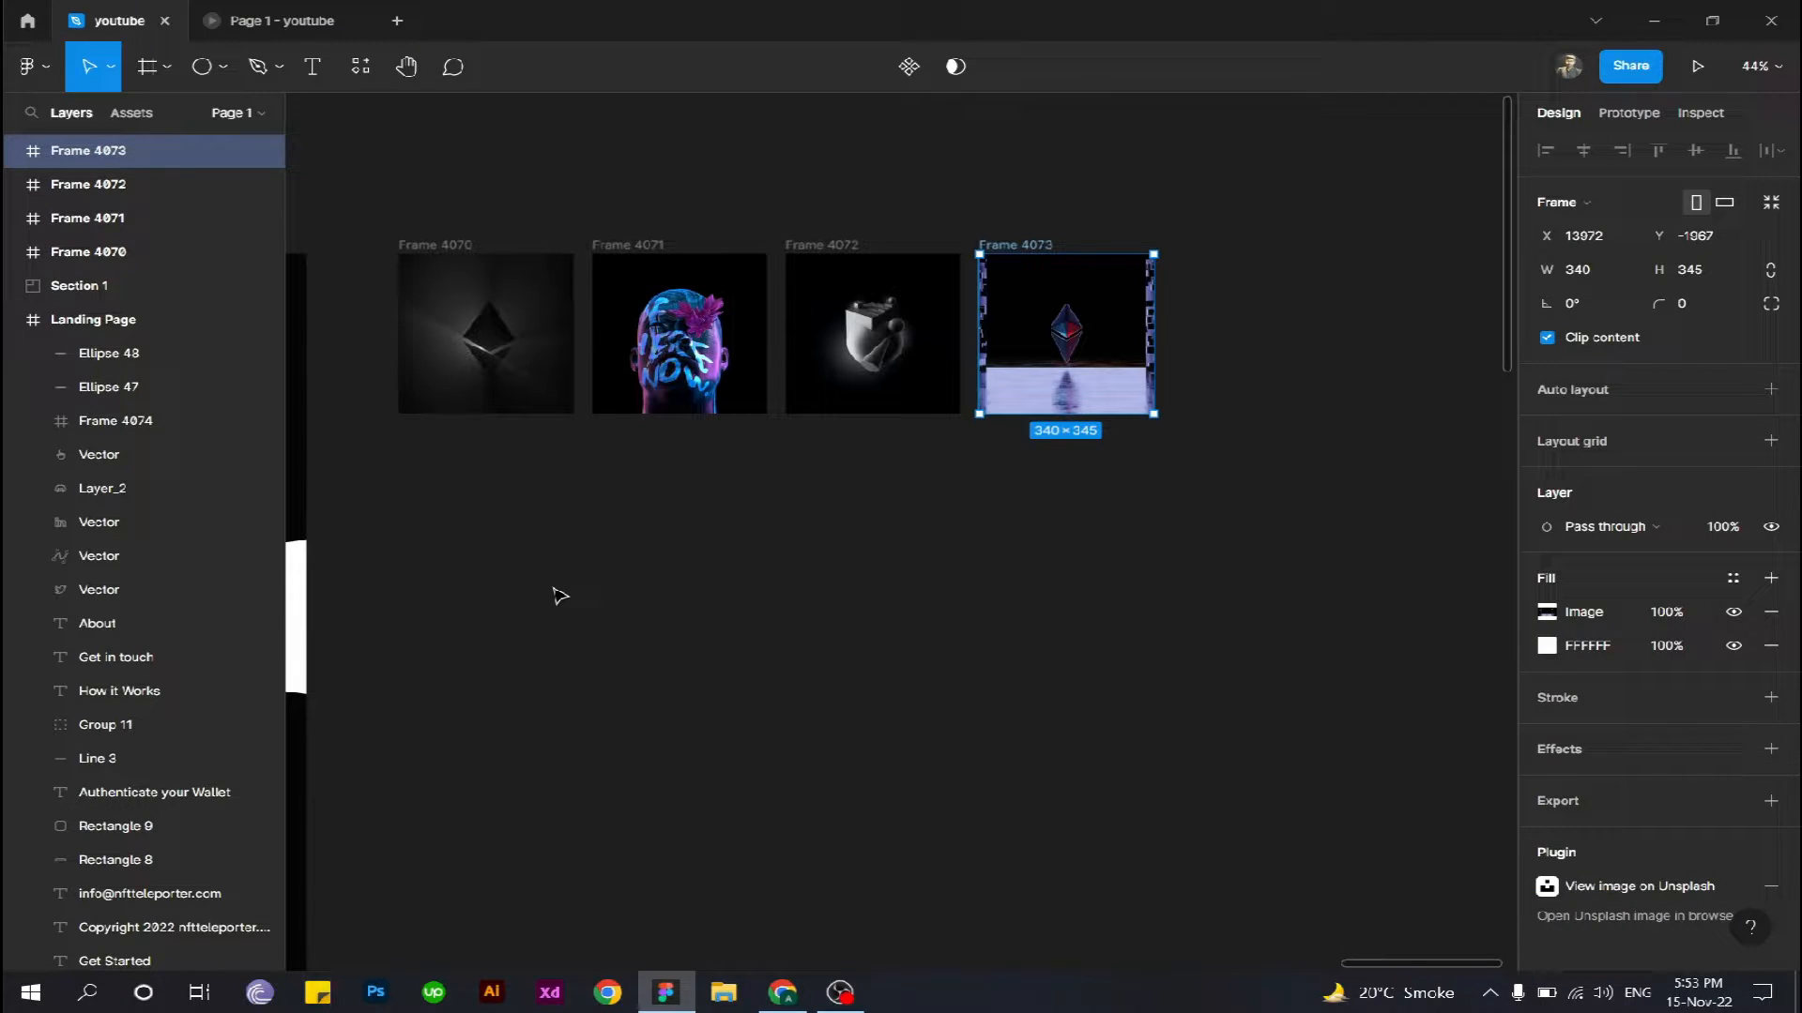
- Add auto layout to the four image frames, Frame 4070 through Frame 4073, as one selection
scroll(560, 596, left, 2)
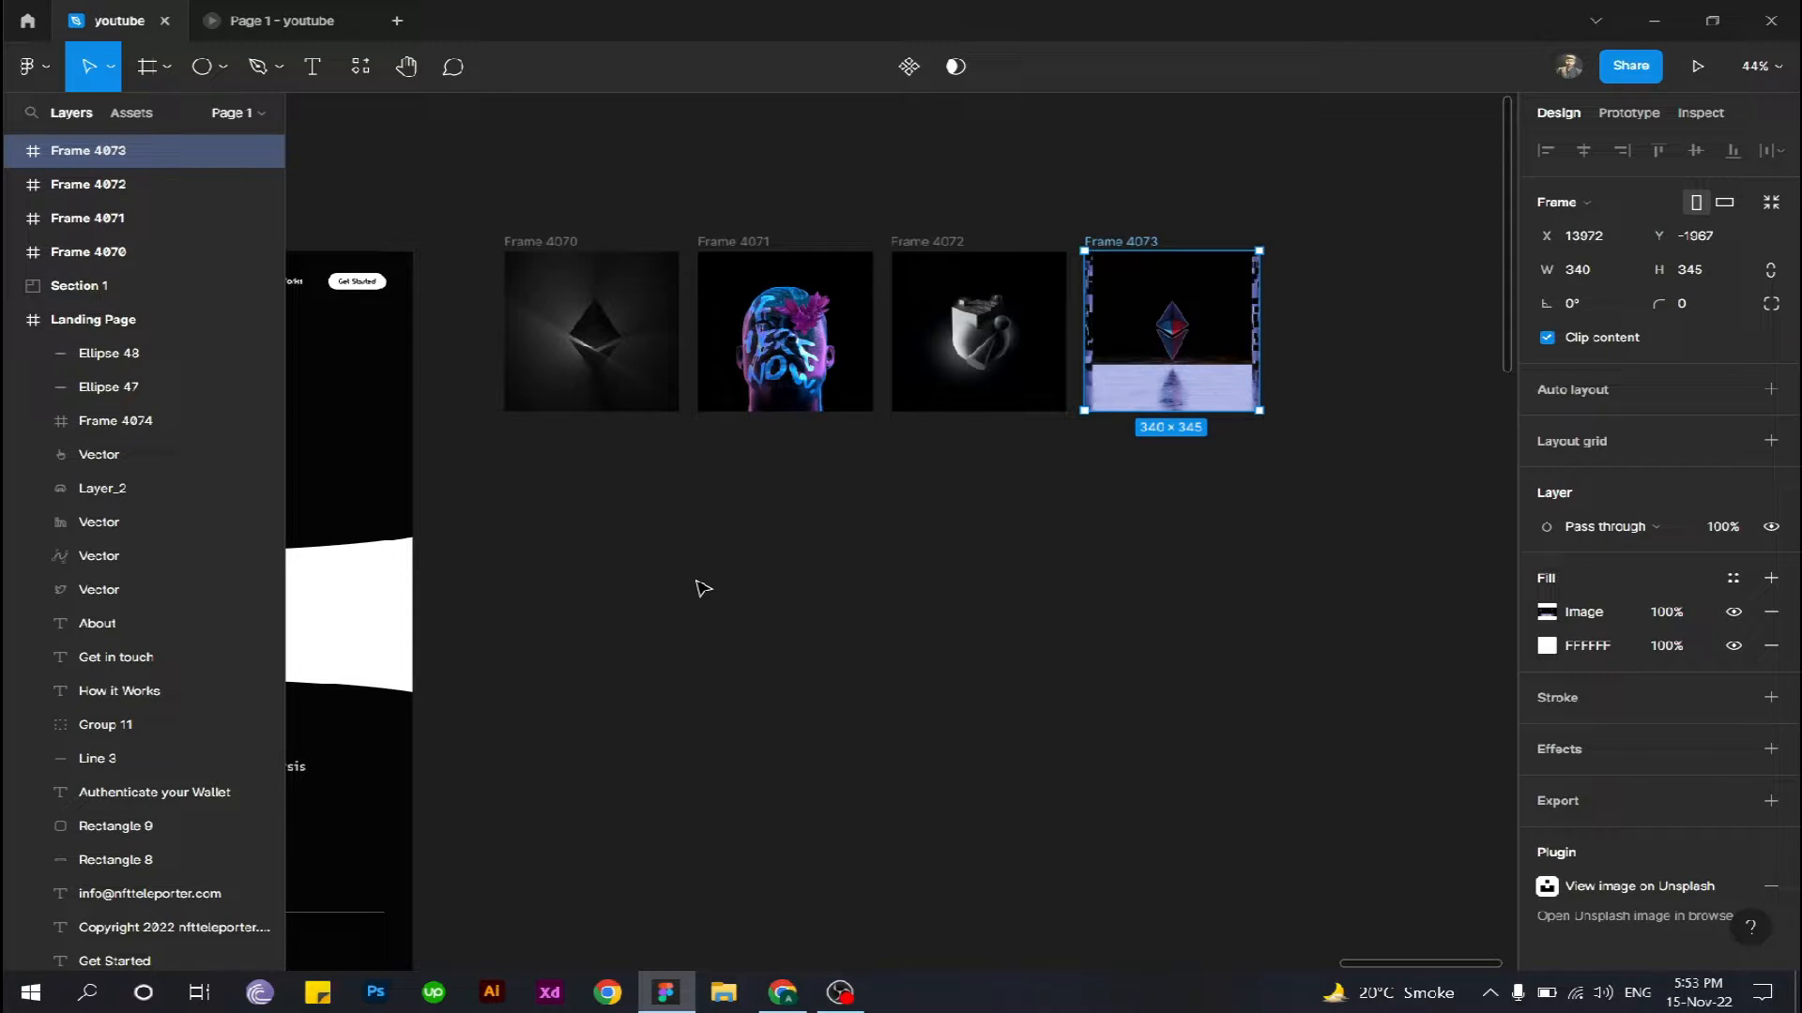
scroll(697, 582, up, 1)
drag(466, 184, 1244, 494)
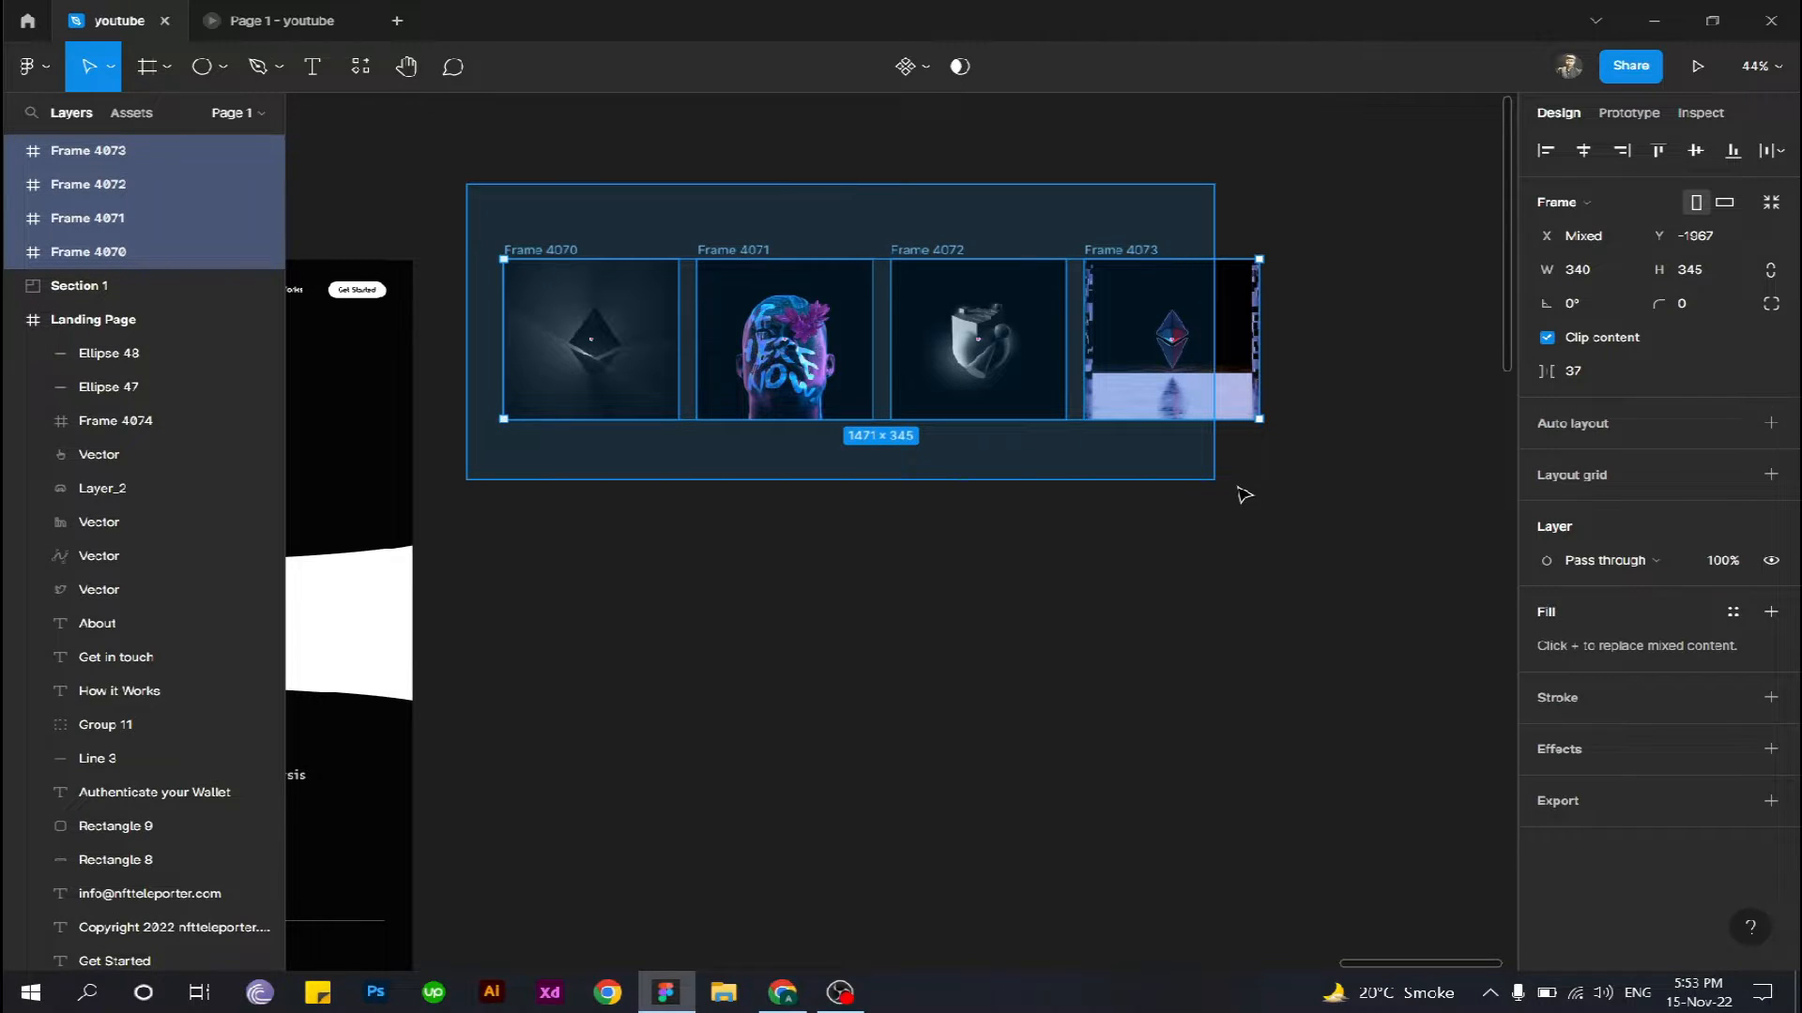
drag(1245, 494, 1244, 494)
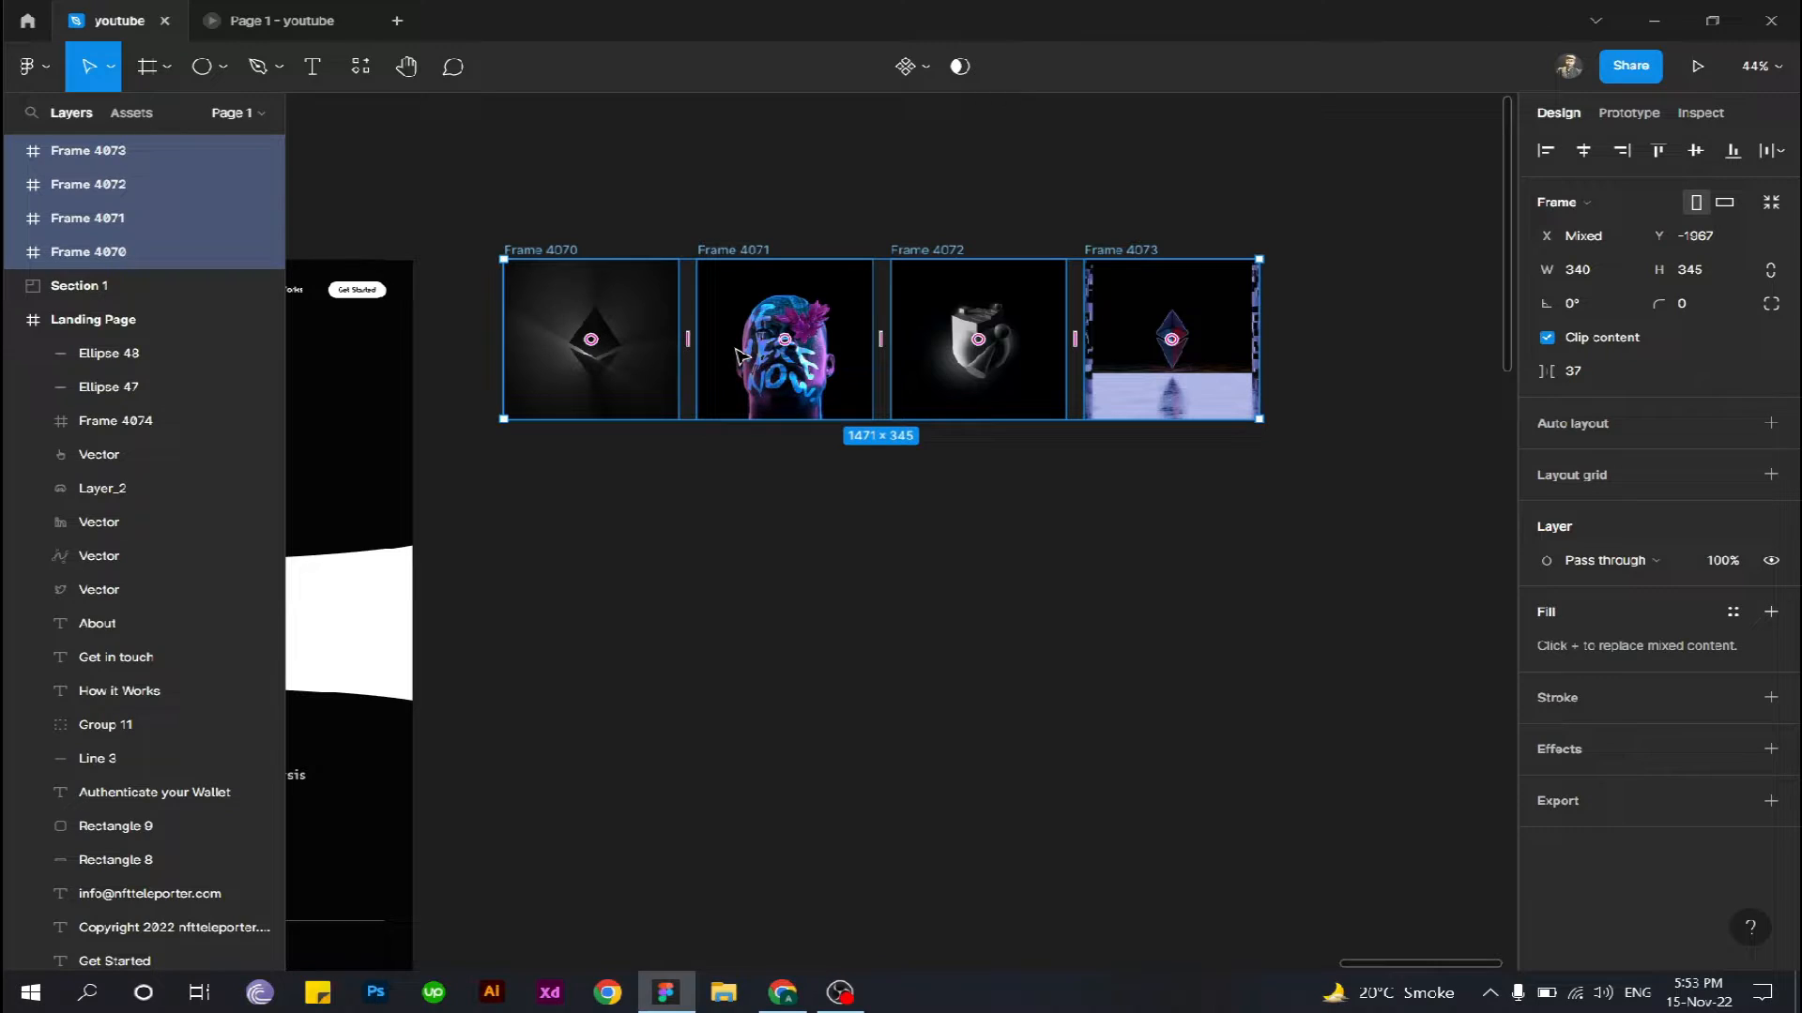
right_click(739, 355)
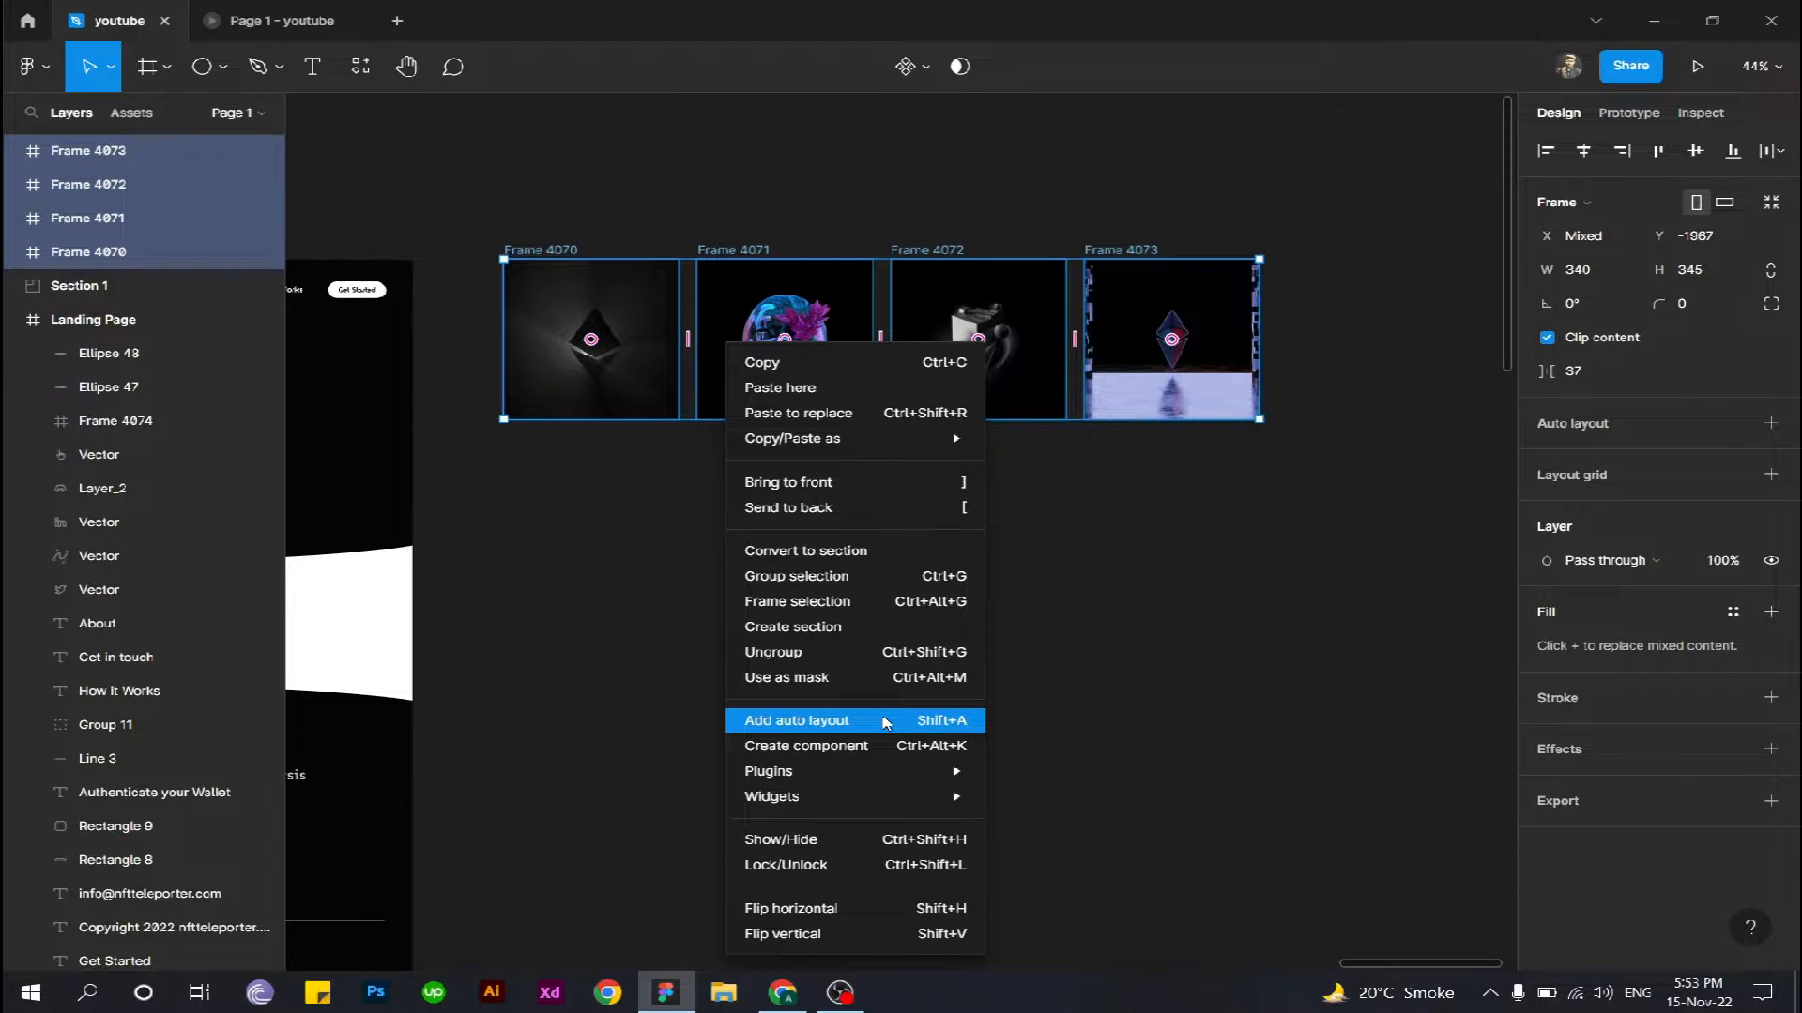
click(885, 721)
- Move the curved strip of white panels, Frame 4074 with Ellipse 47 and Ellipse 48, out of the landing page onto the empty canvas beside it
drag(925, 458, 1208, 388)
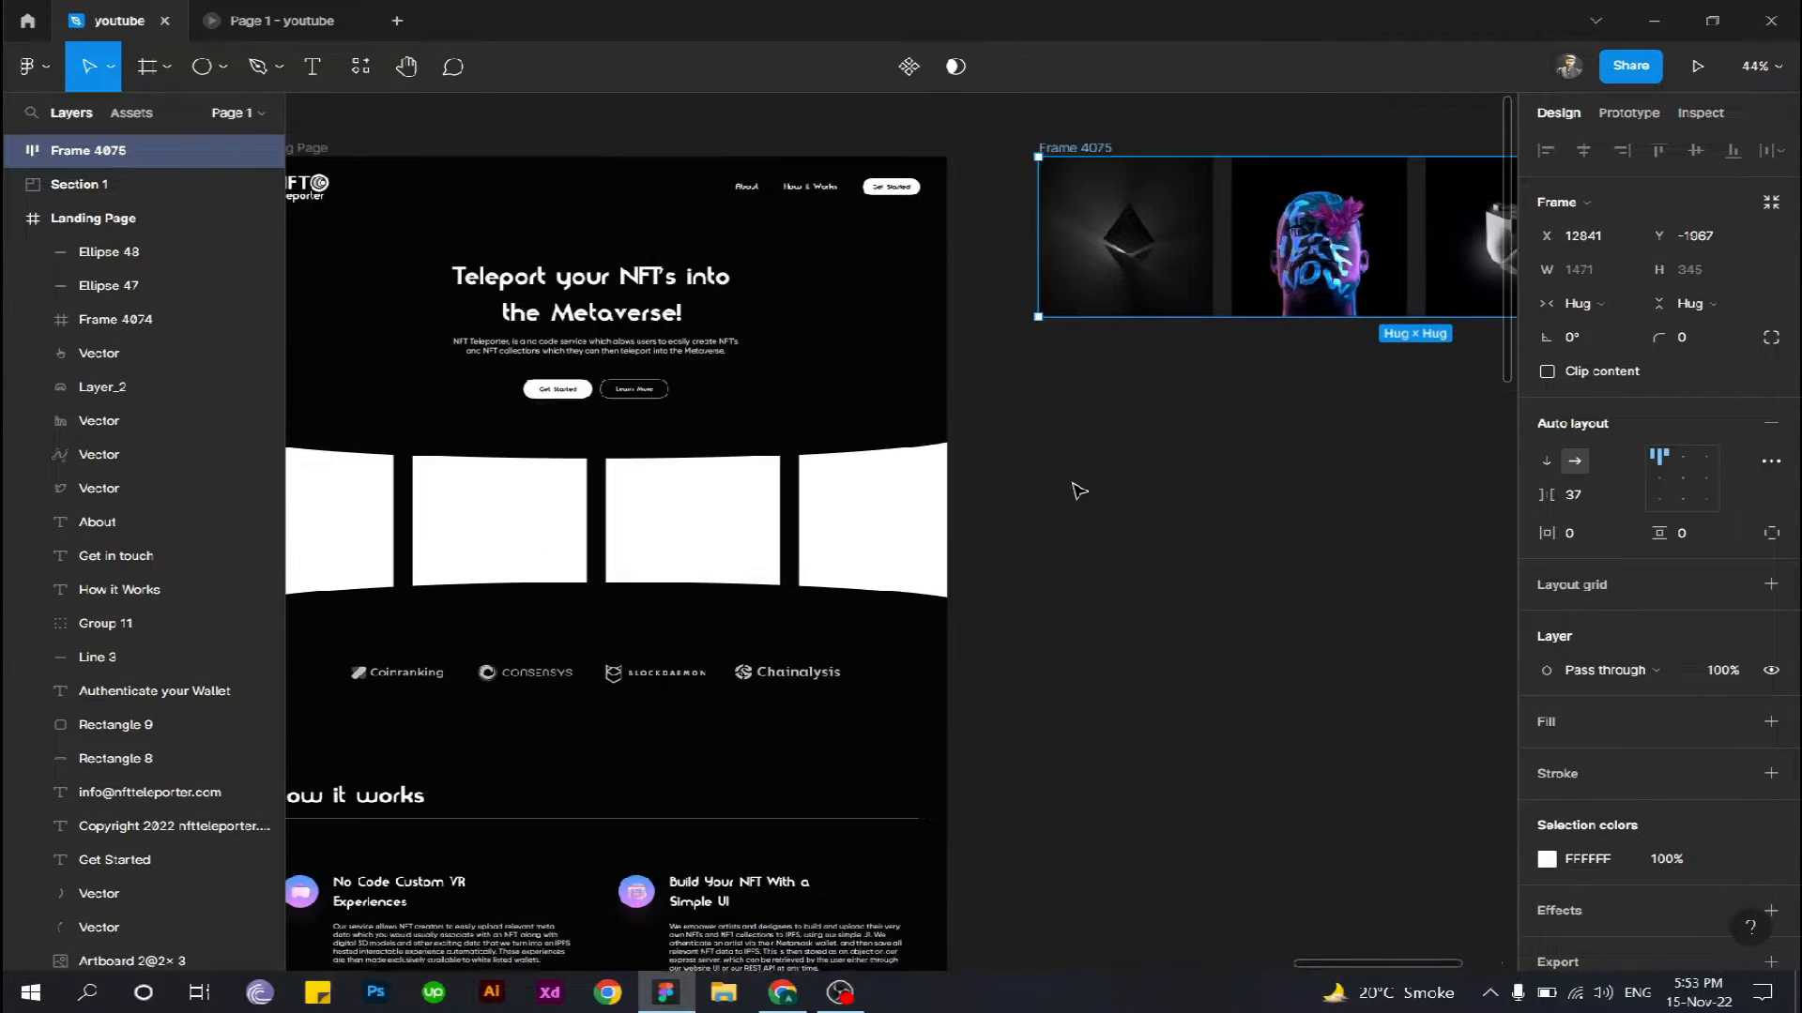
drag(1079, 491, 1211, 468)
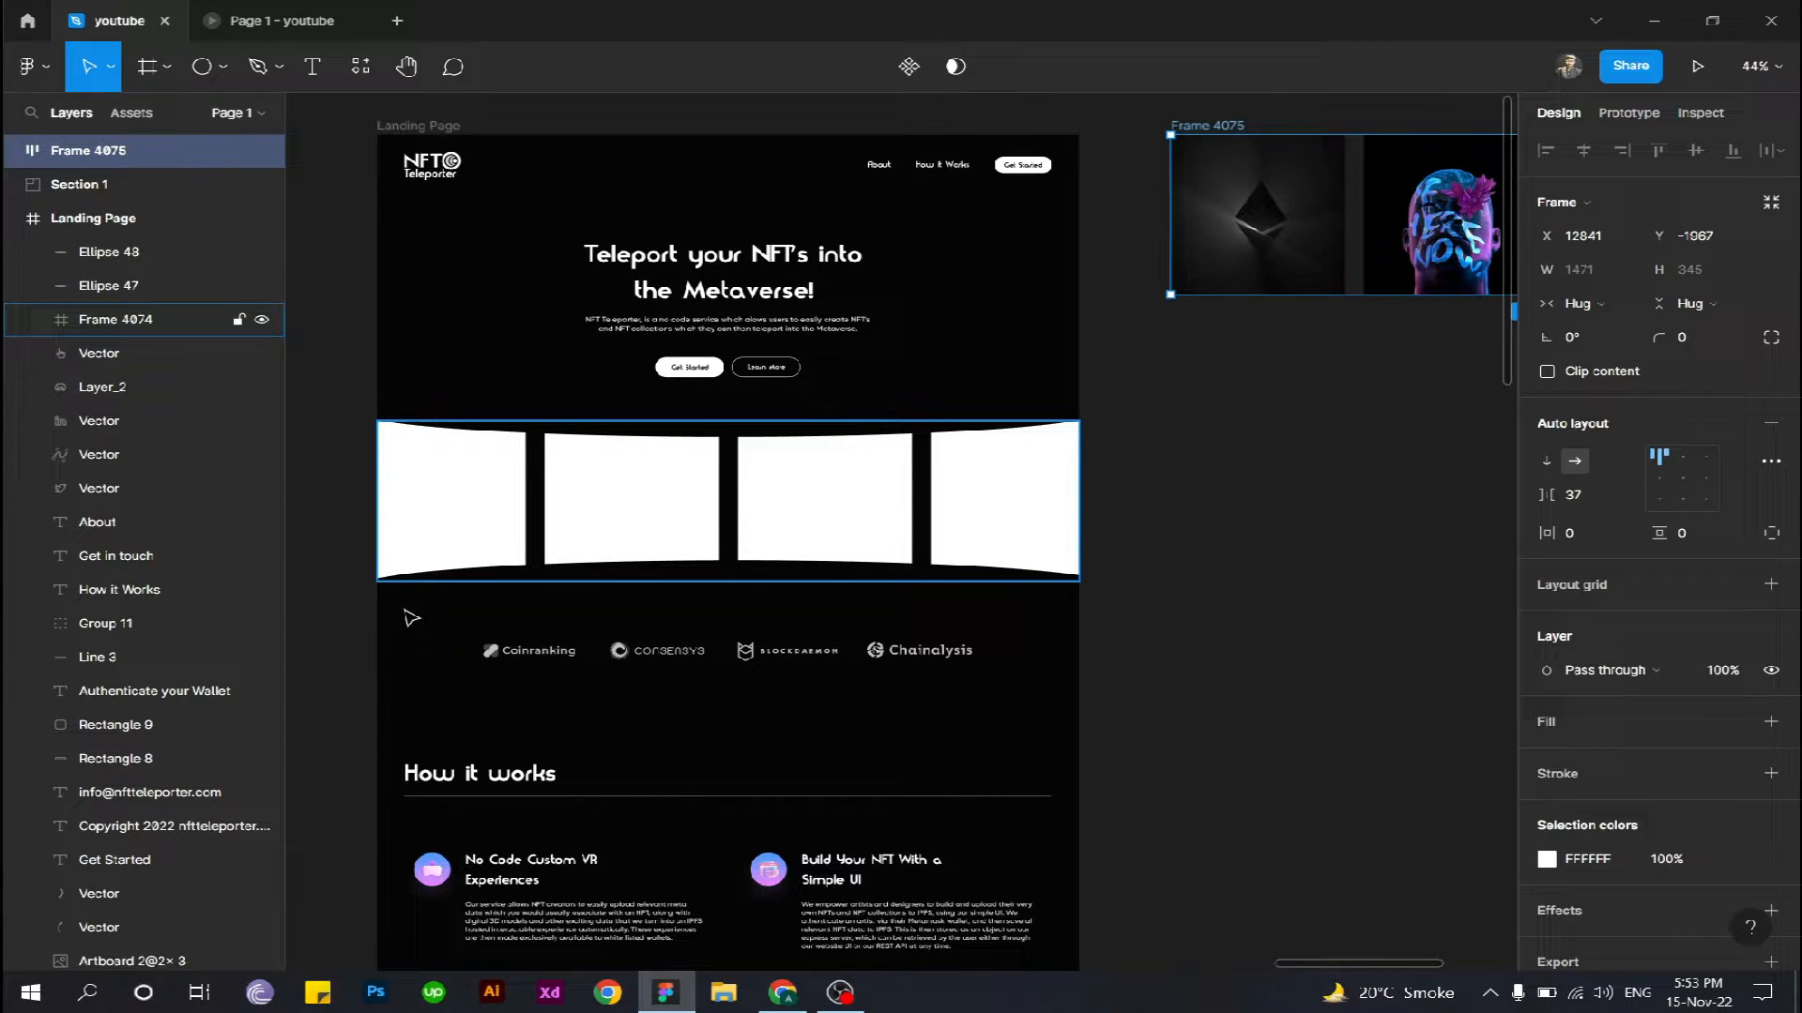
drag(412, 618, 1070, 413)
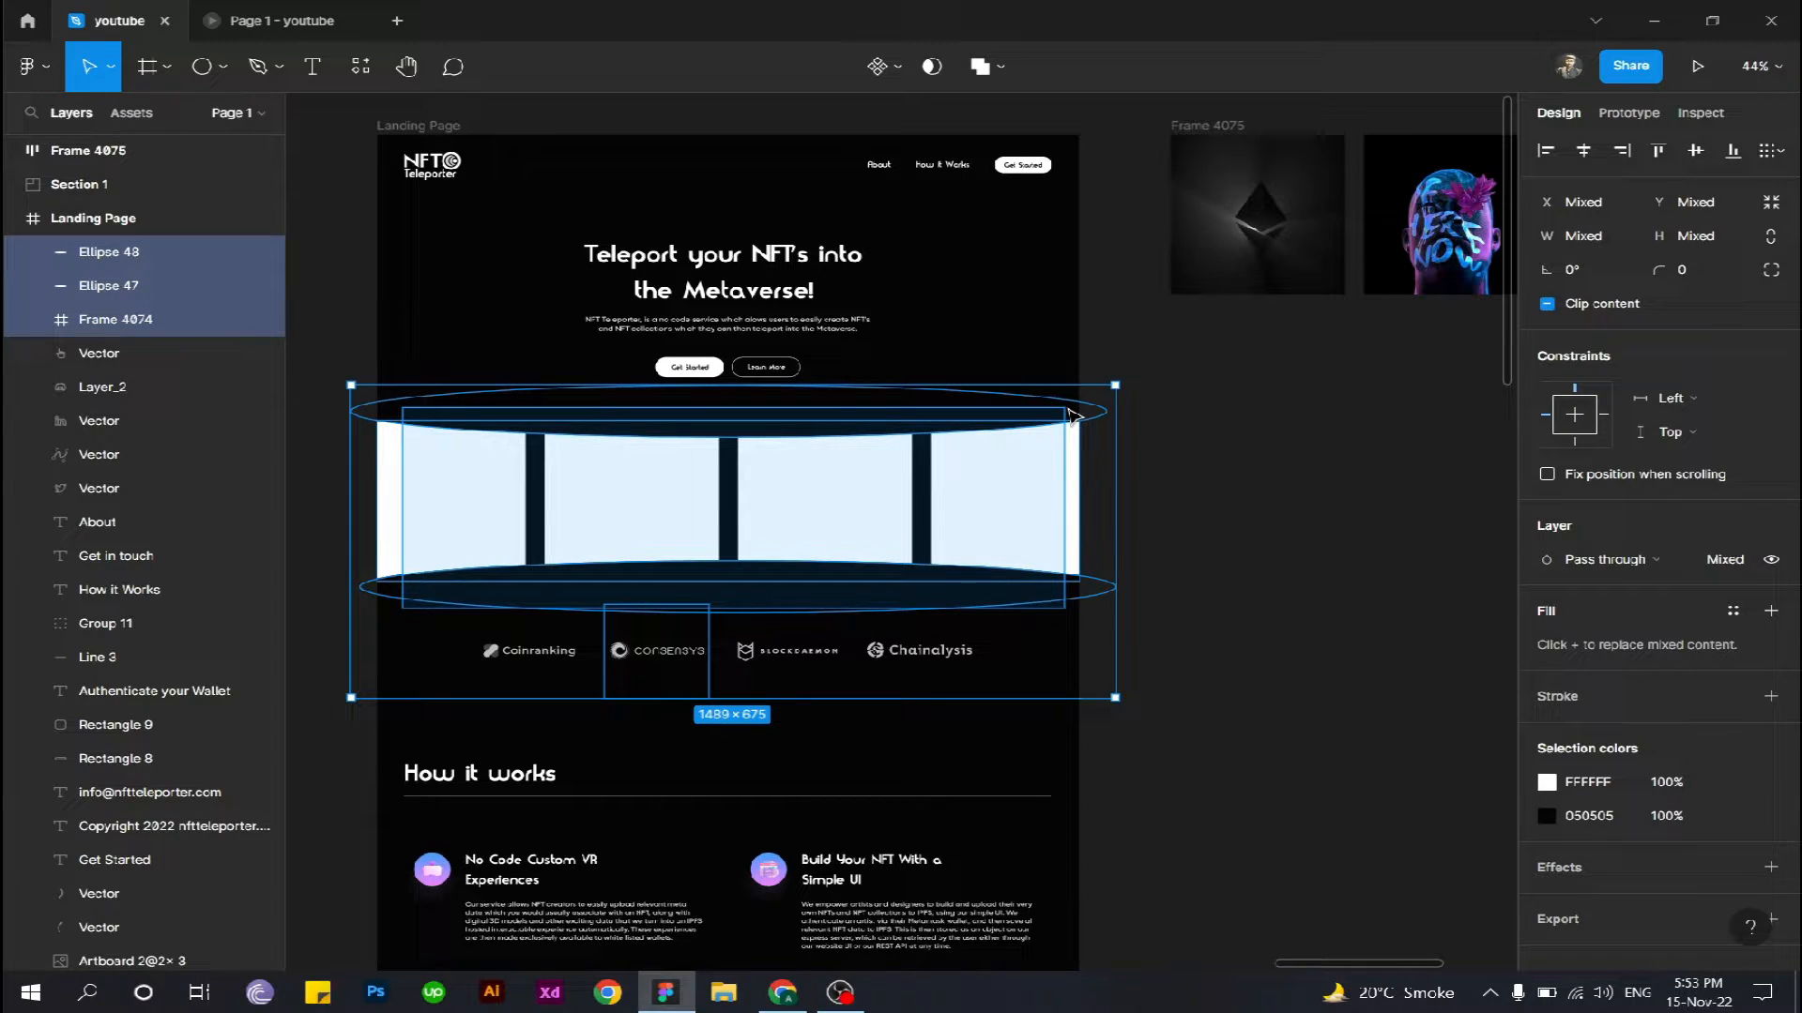
drag(1072, 415, 1073, 415)
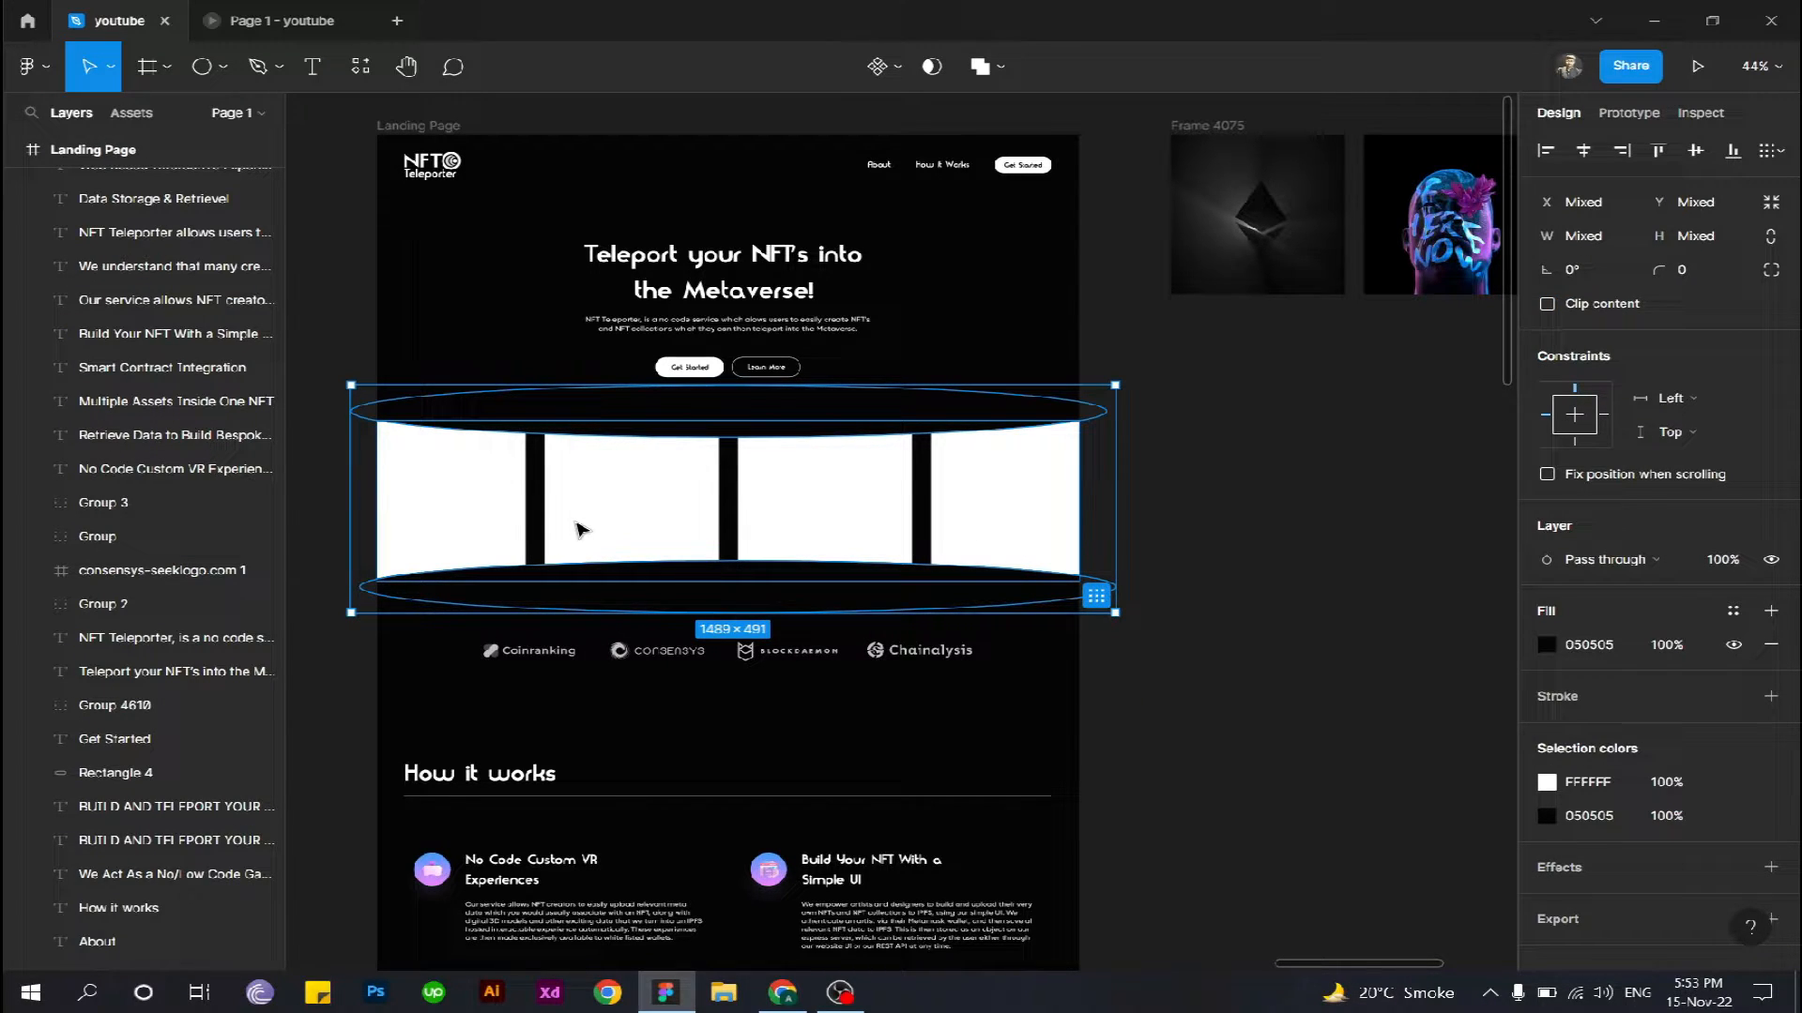
drag(576, 523, 1260, 461)
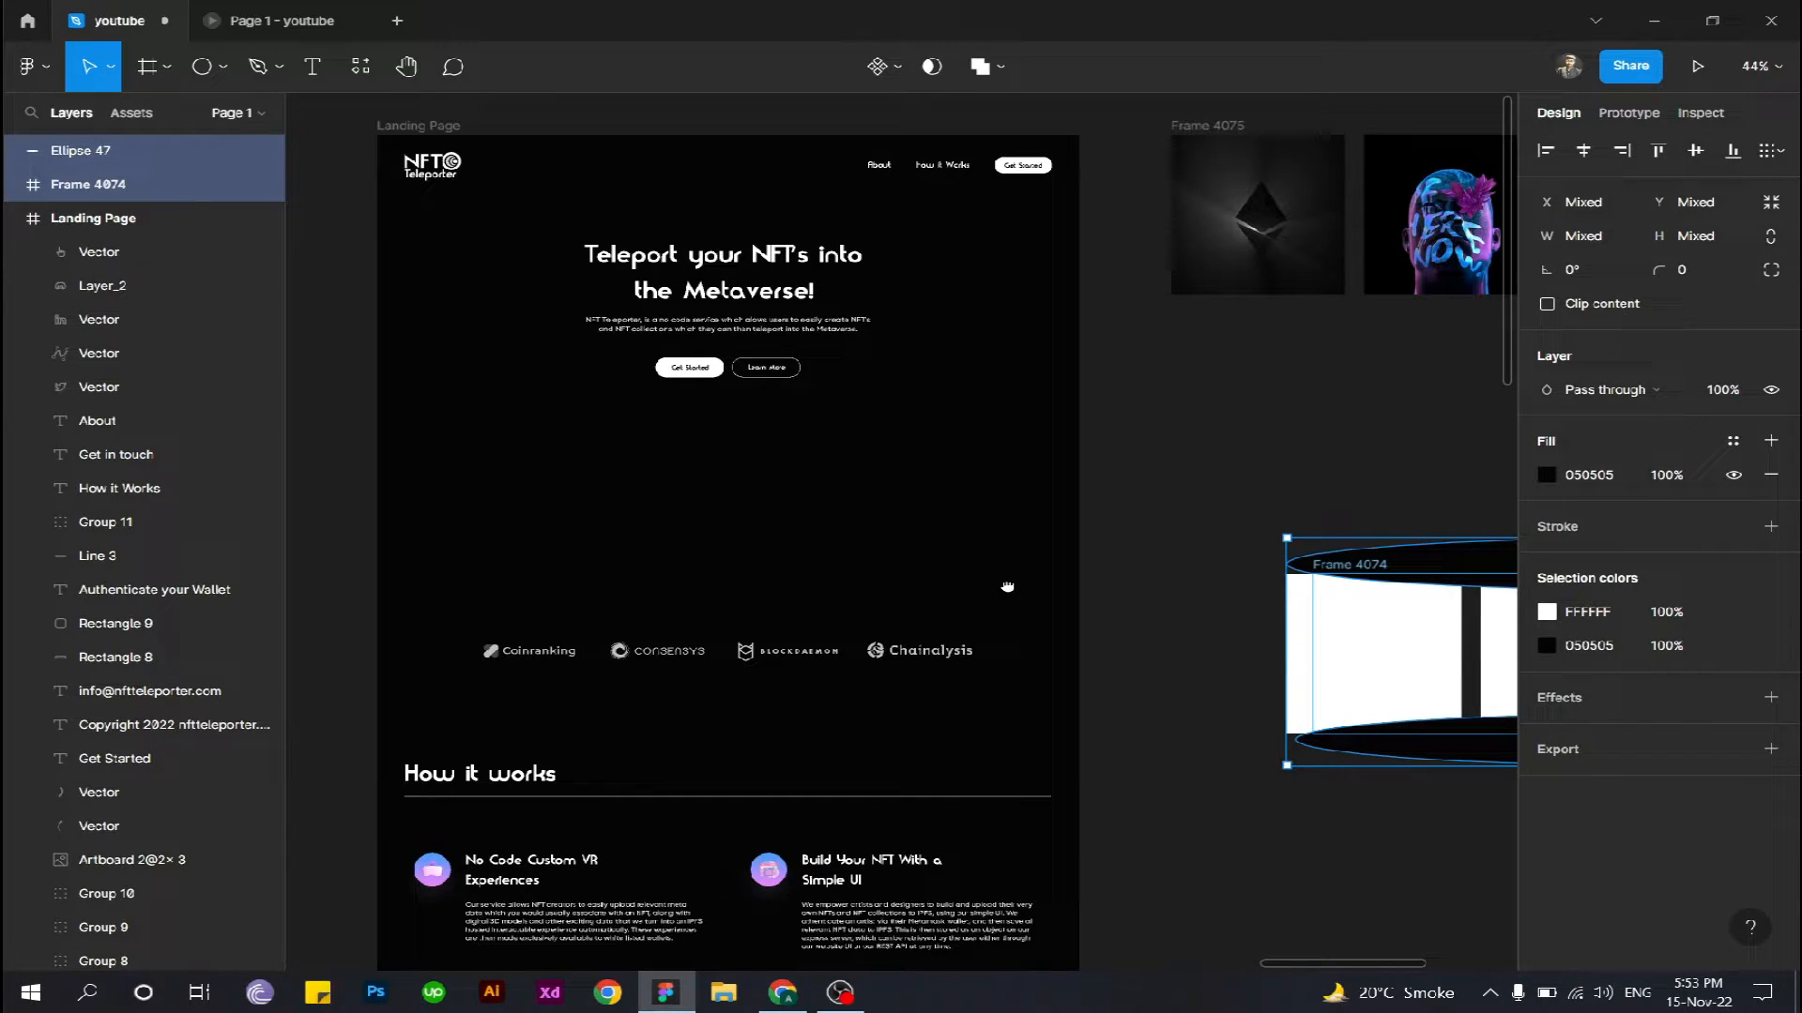
drag(1007, 588, 387, 724)
- Move the four image frames into the landing page between the hero buttons and the partner logos, and centre the row horizontally
drag(558, 494, 1242, 296)
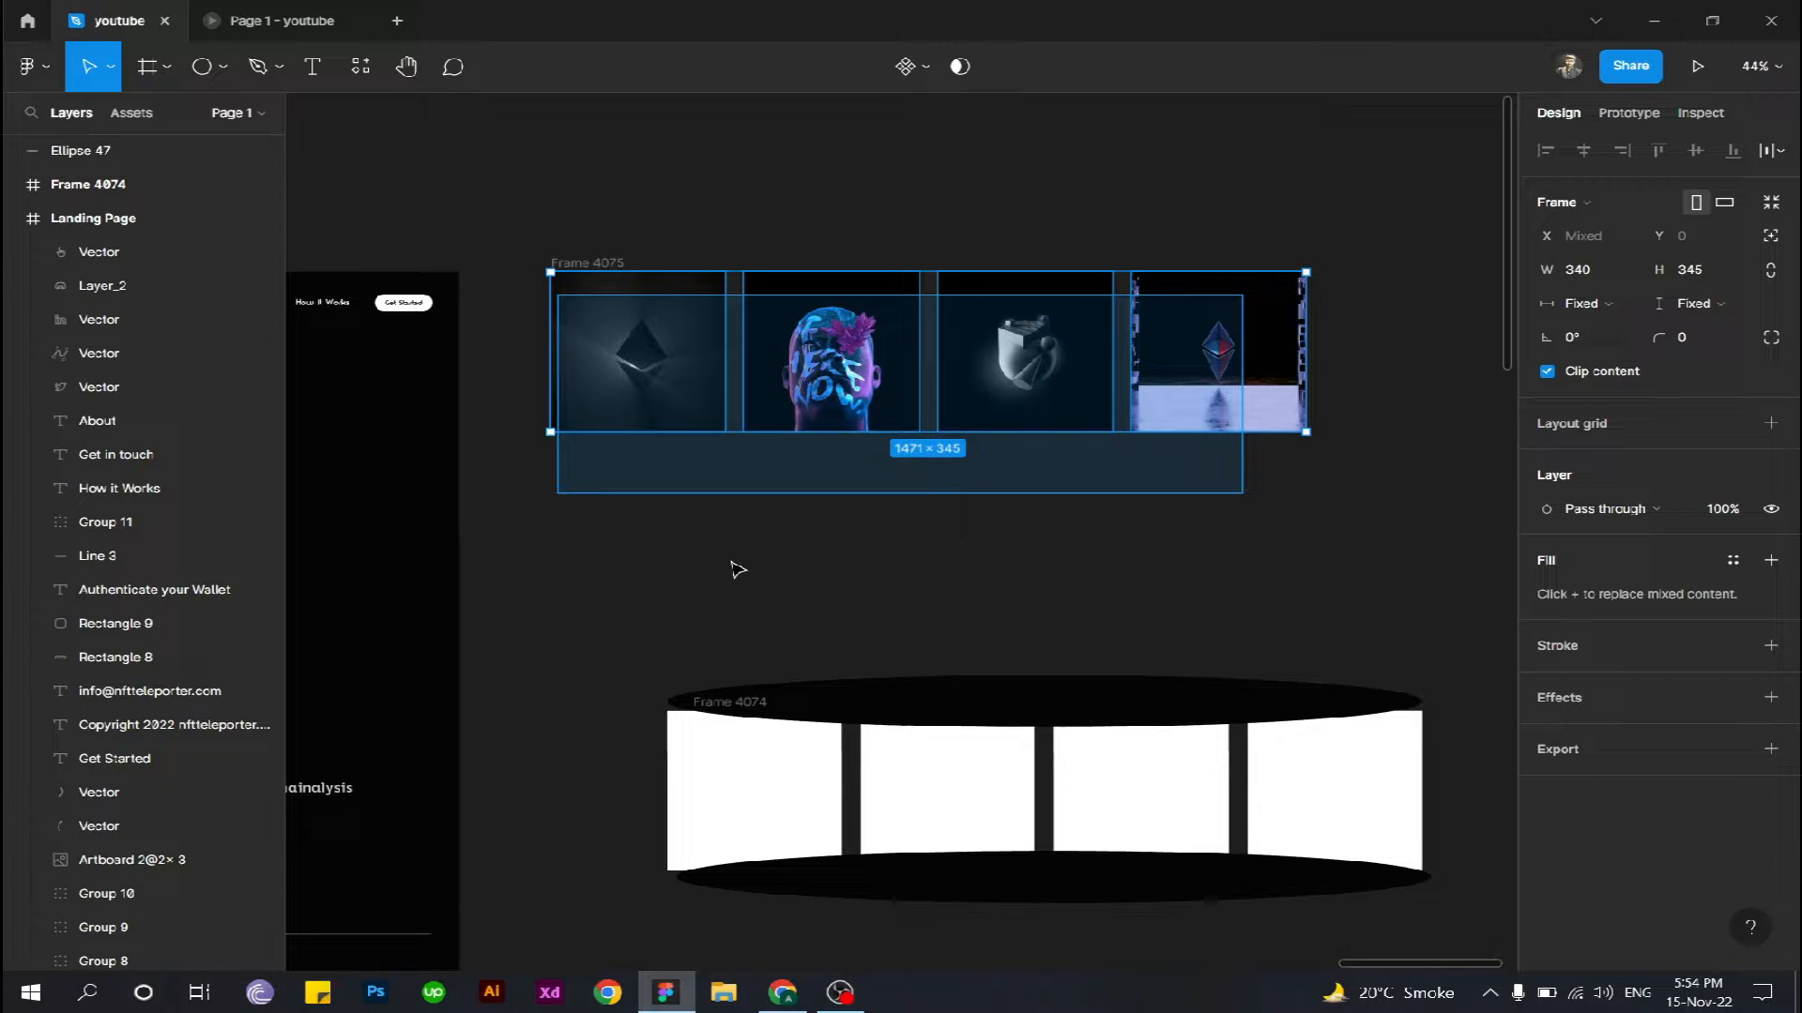
drag(739, 569, 505, 546)
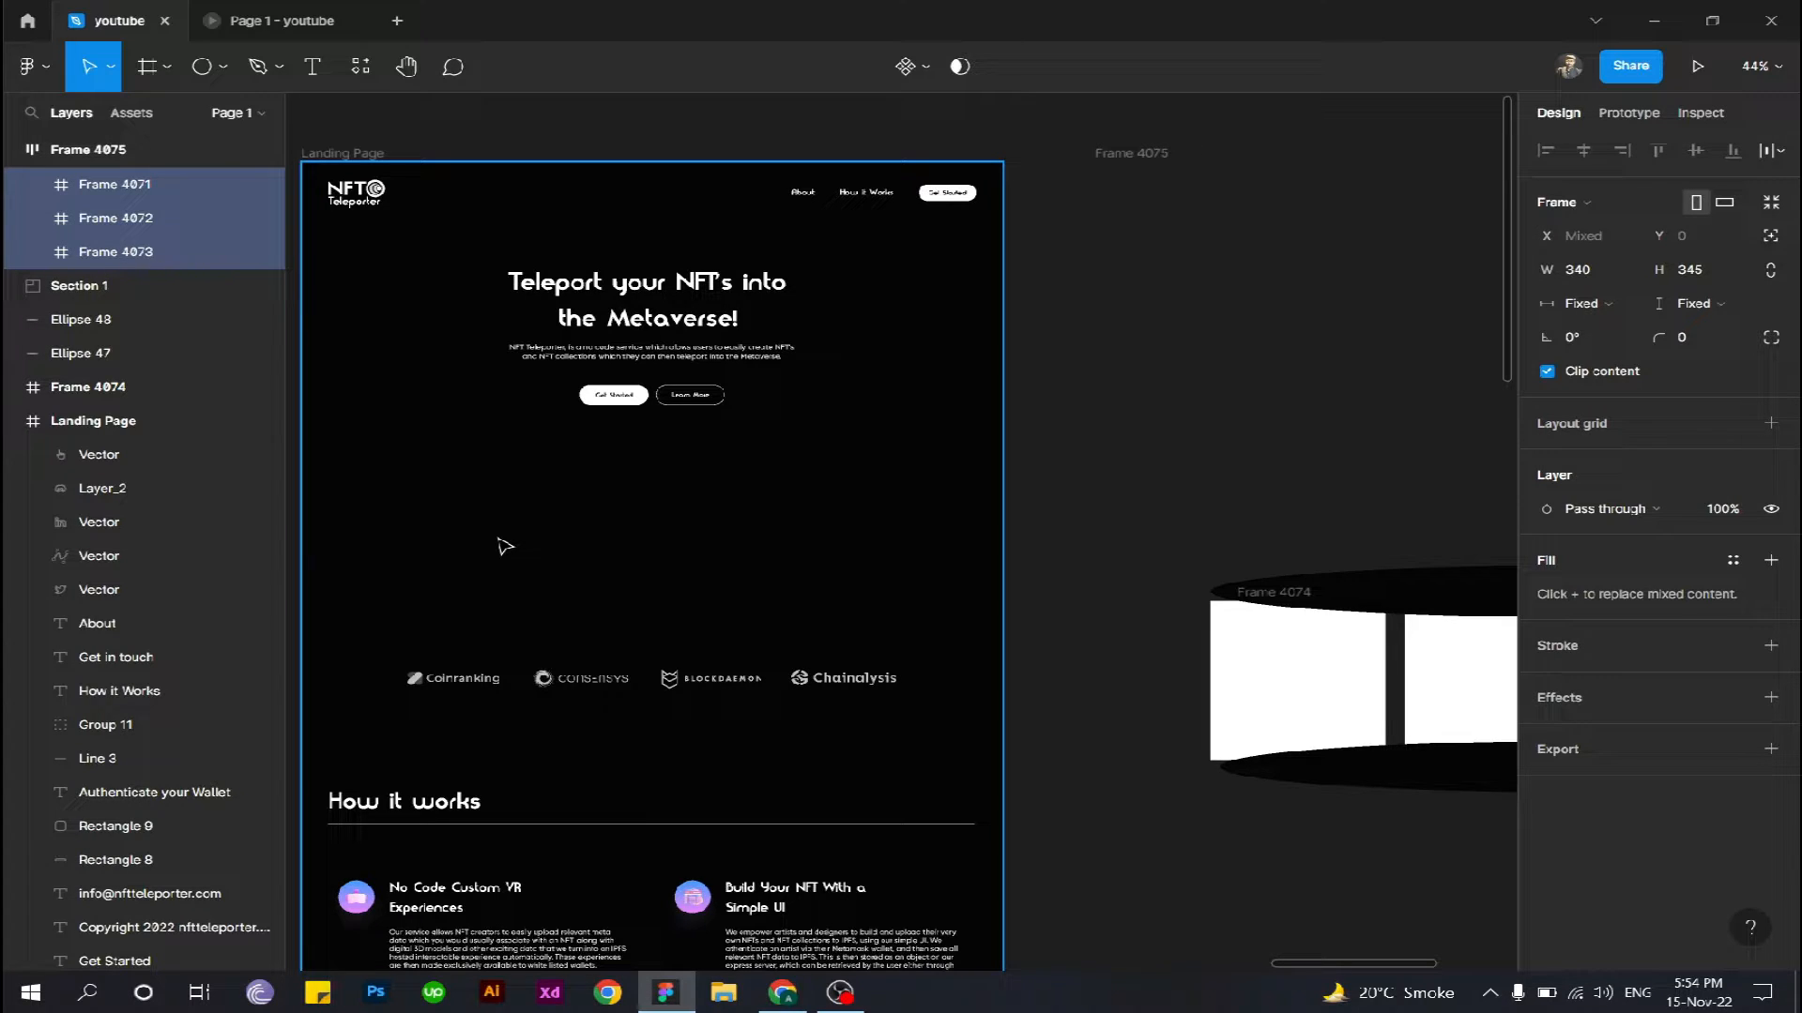
drag(505, 546, 943, 547)
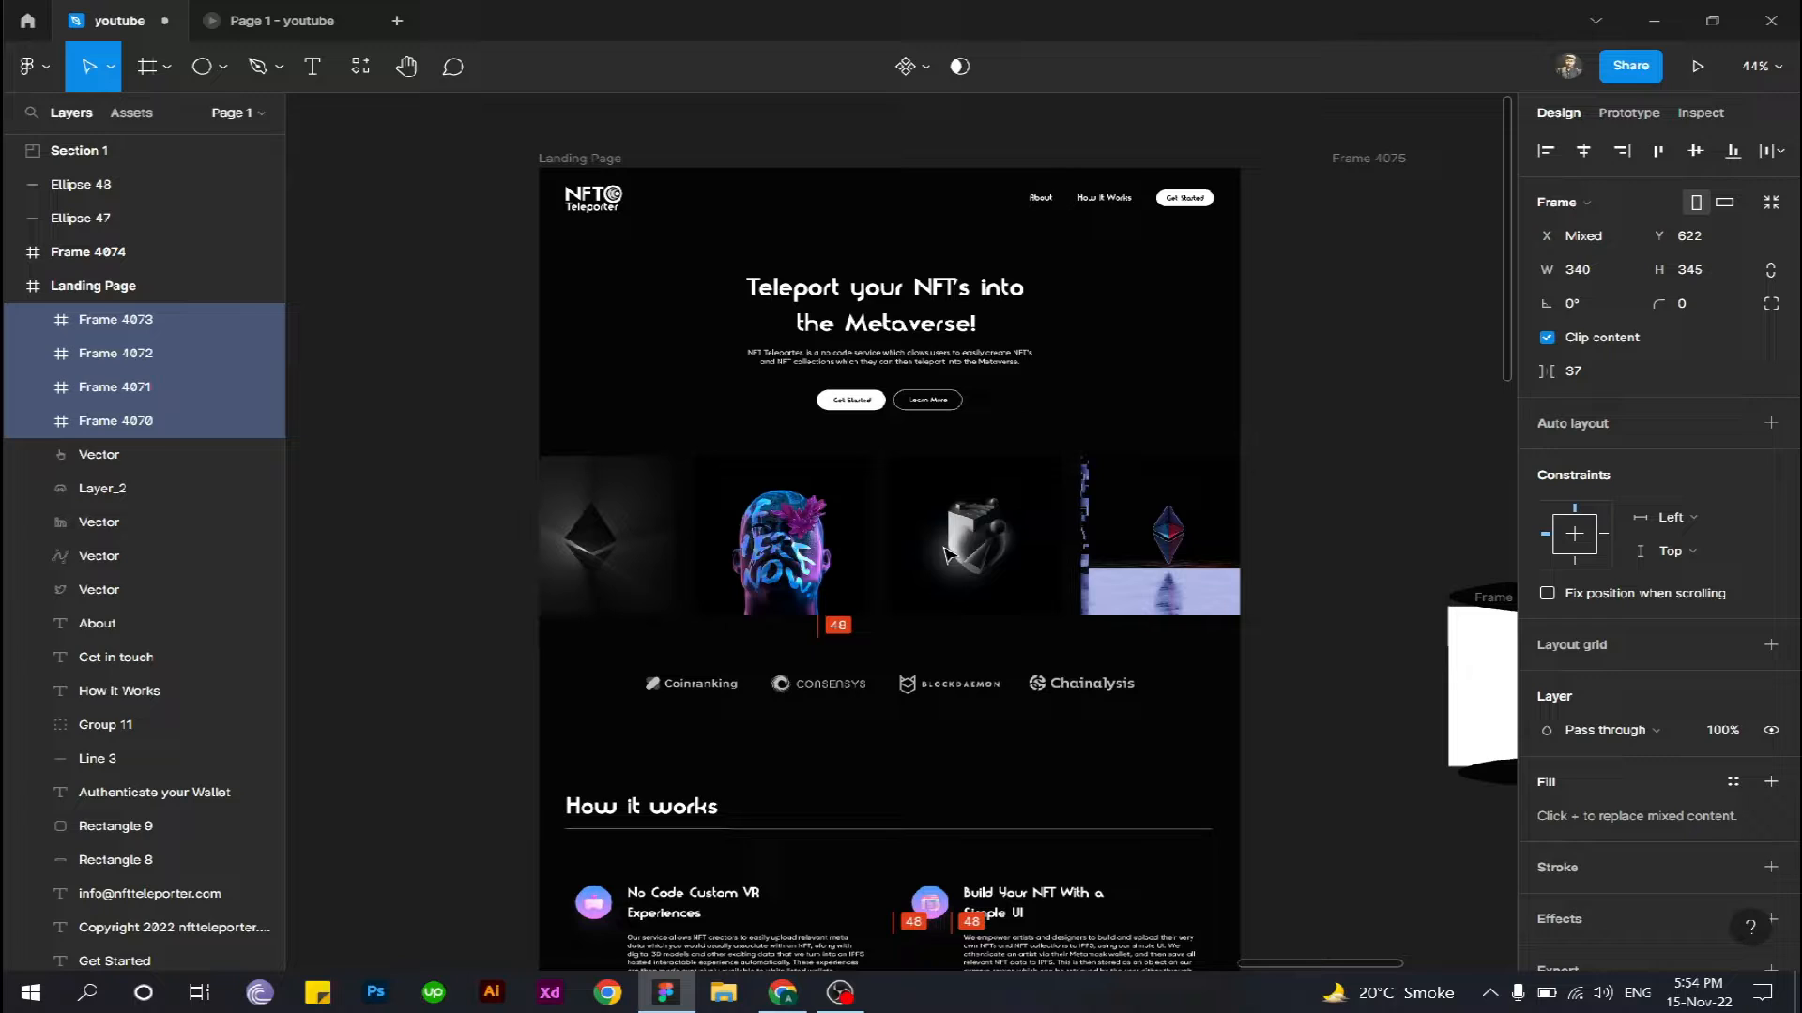
drag(945, 554, 944, 550)
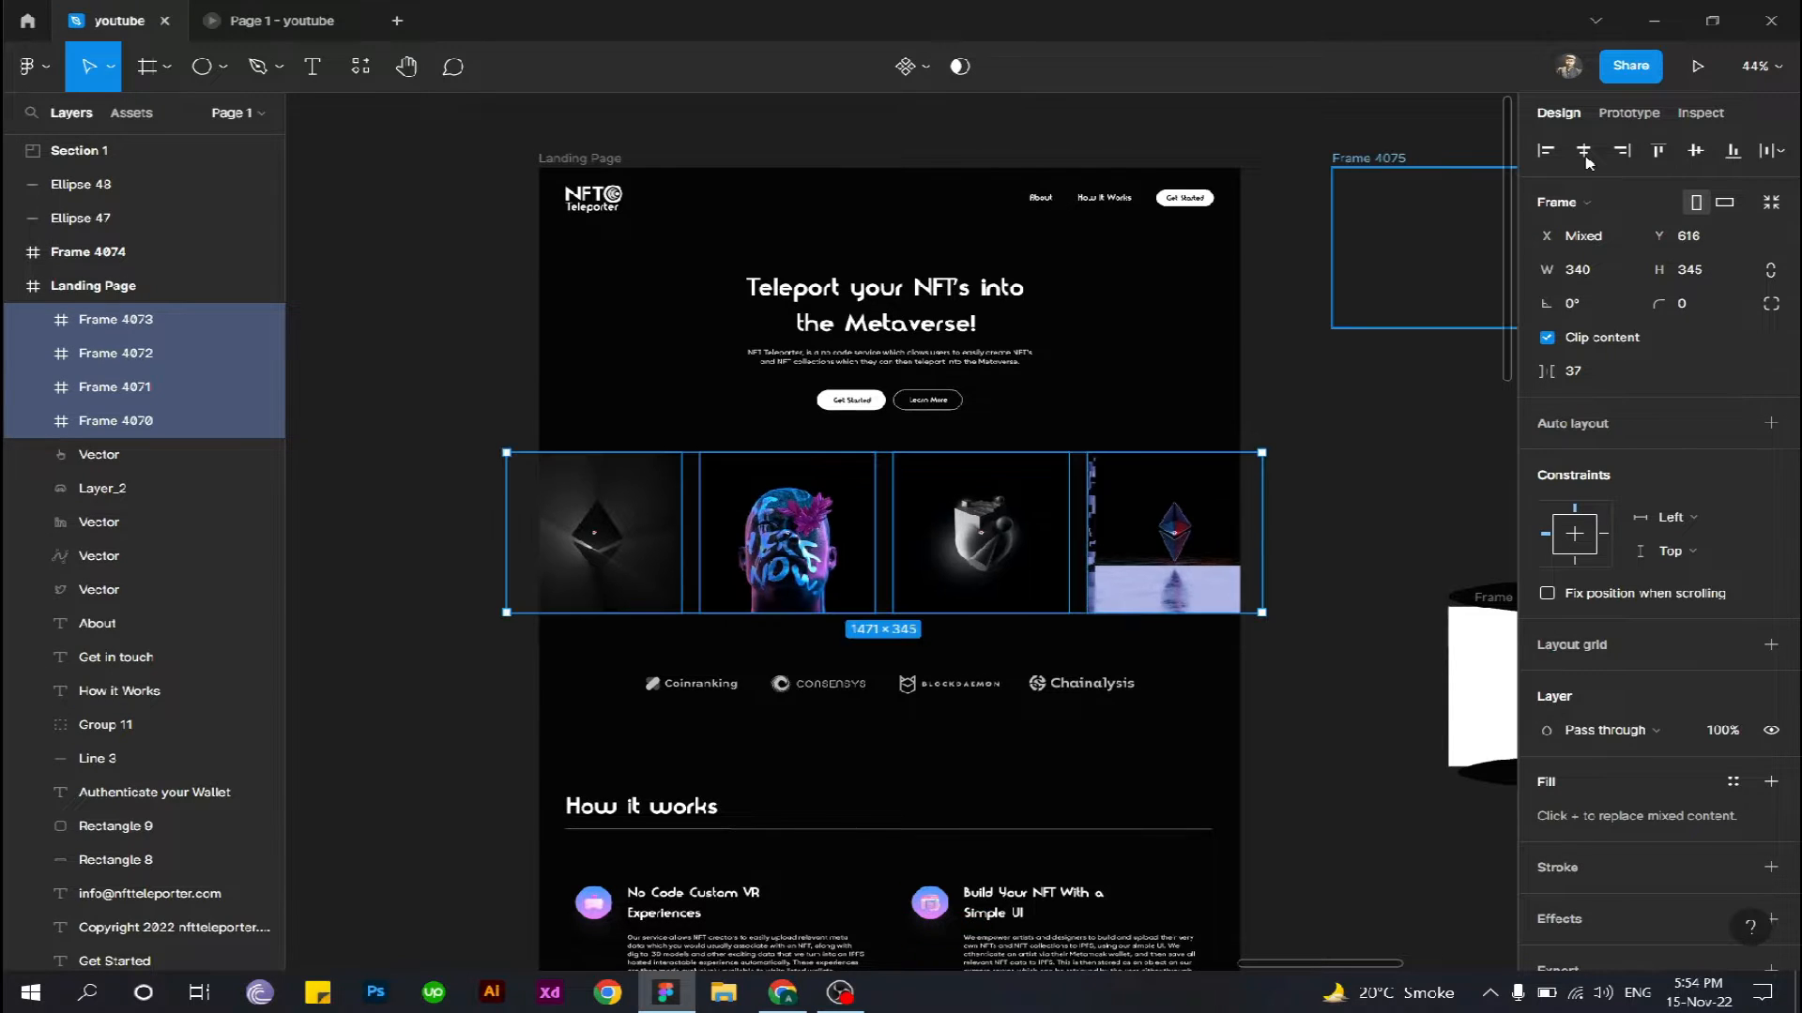
shift+click(1585, 155)
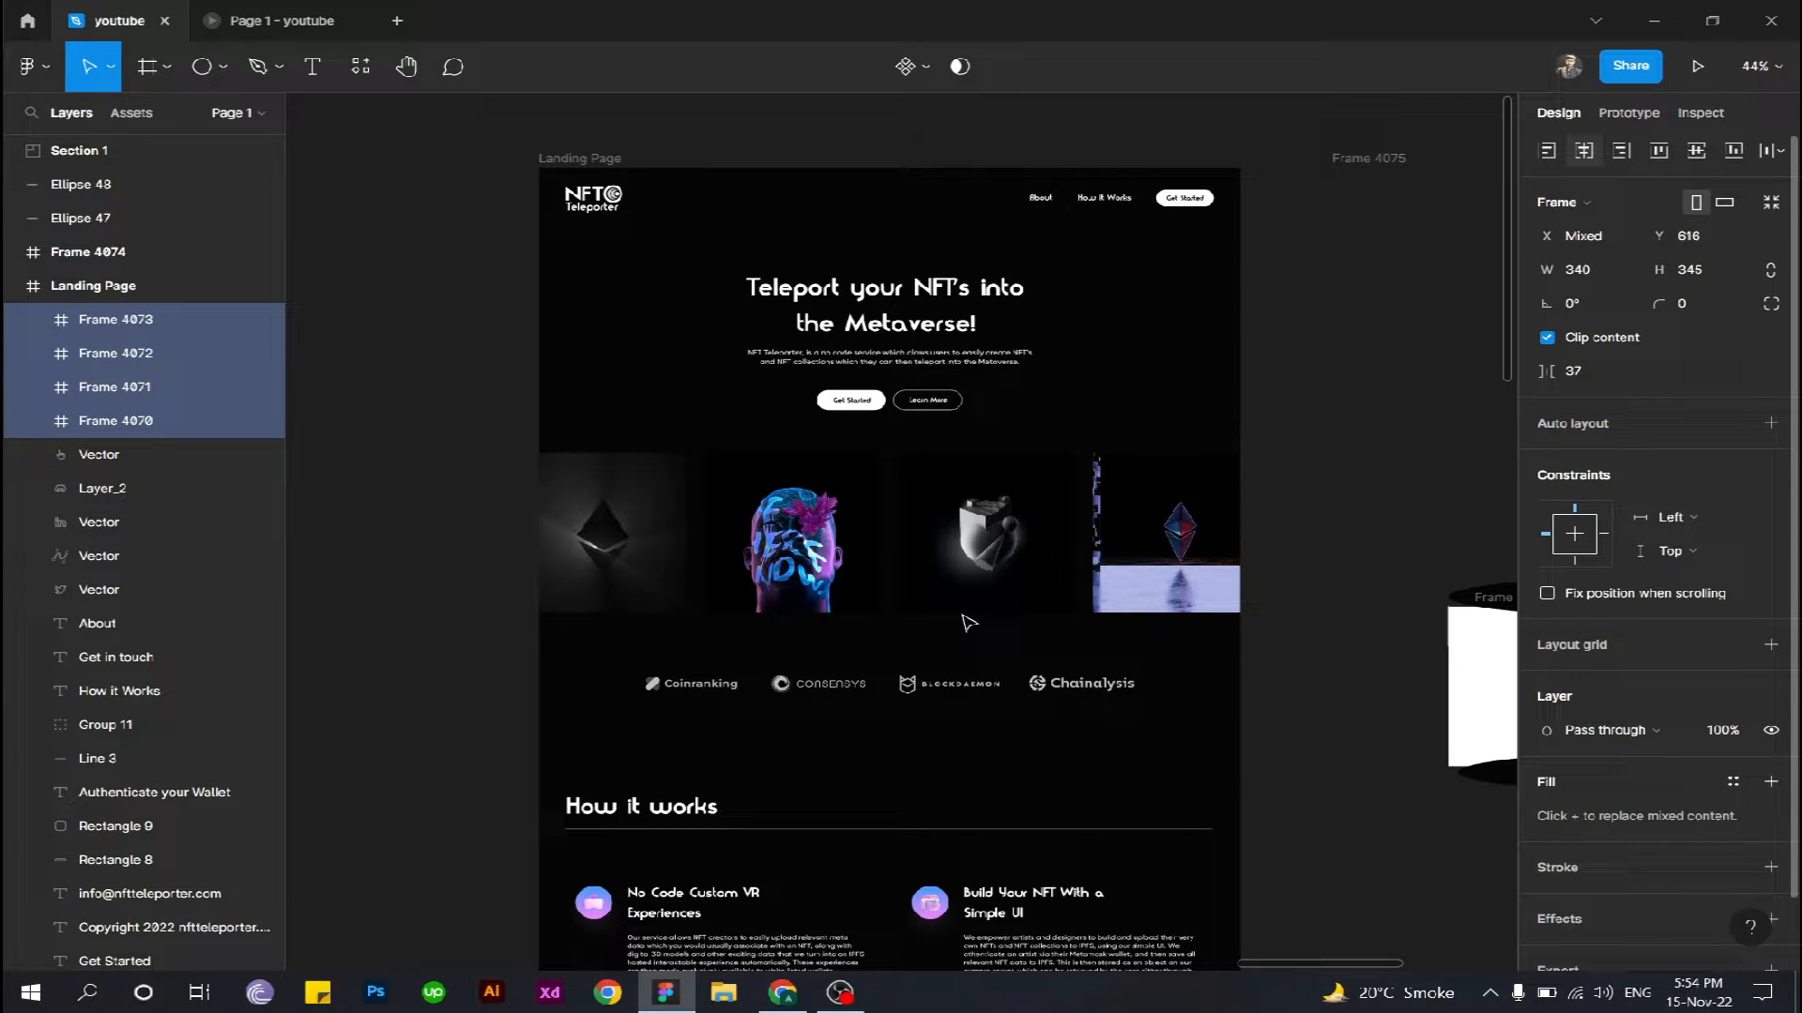
- Draw an ellipse about 1366 × 98 across the full page width and place it over the upper edge of the image row
drag(1157, 660, 1035, 628)
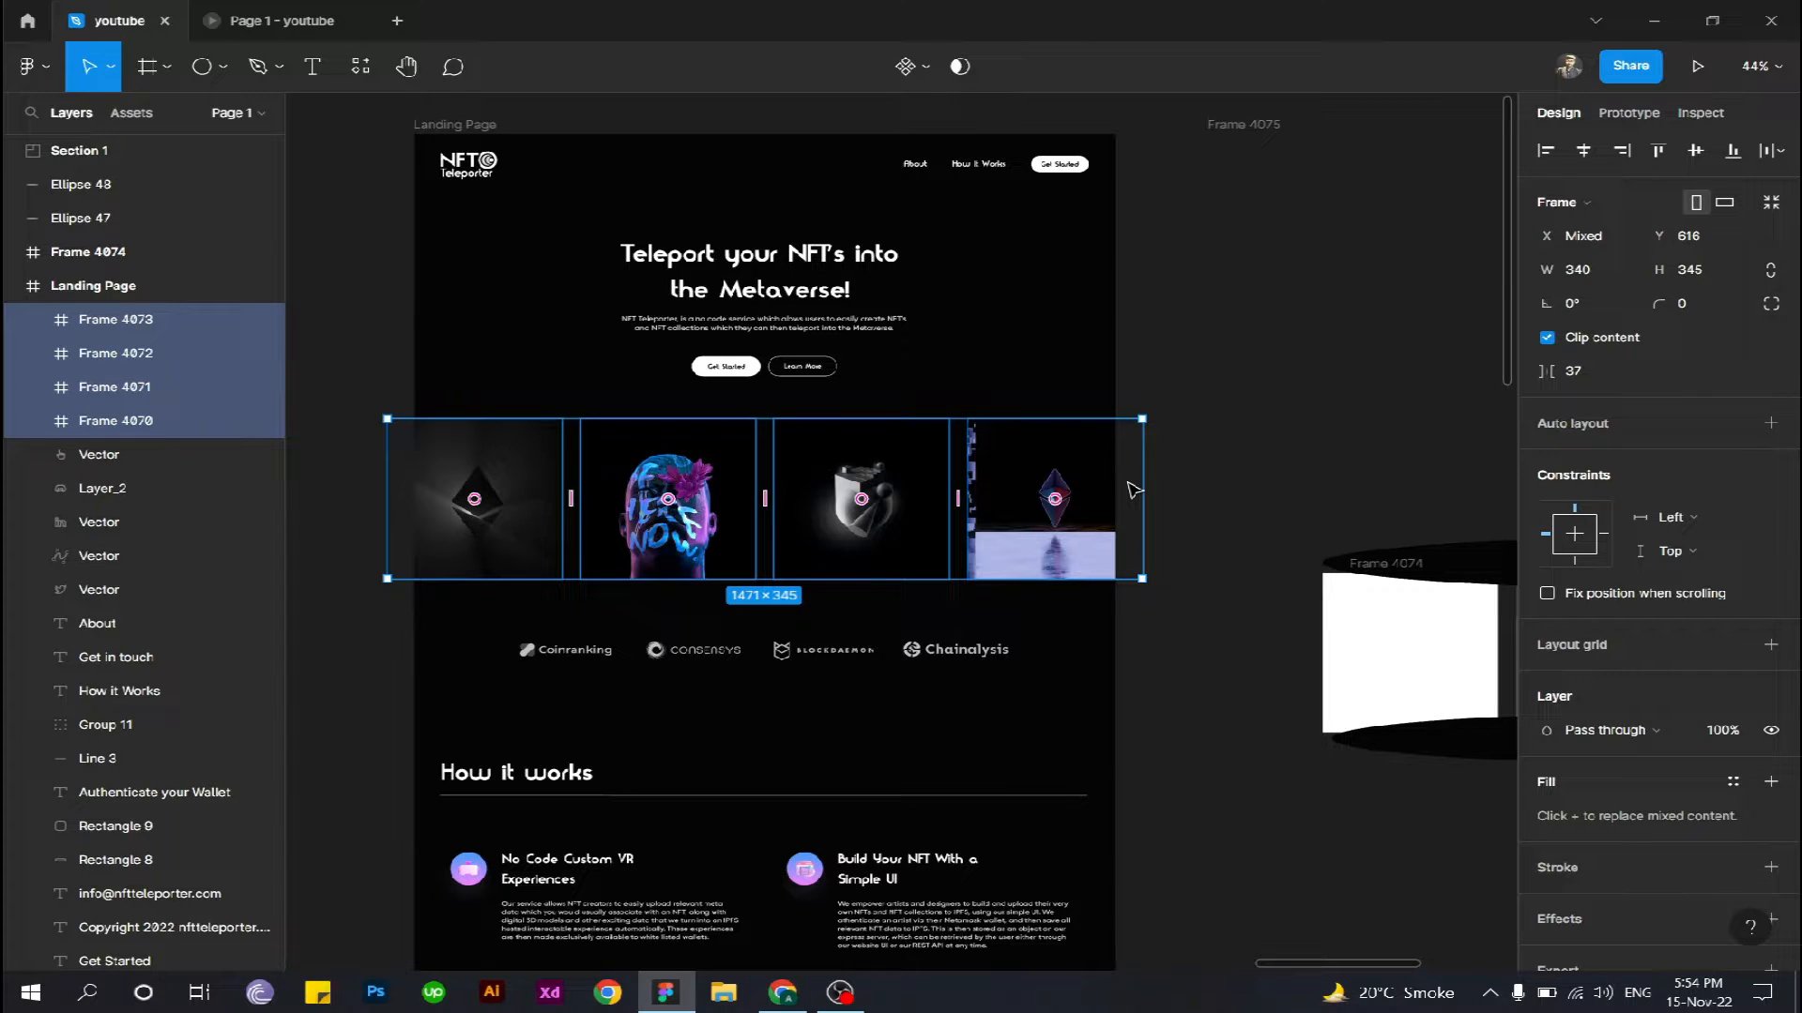
scroll(1133, 494, up, 1)
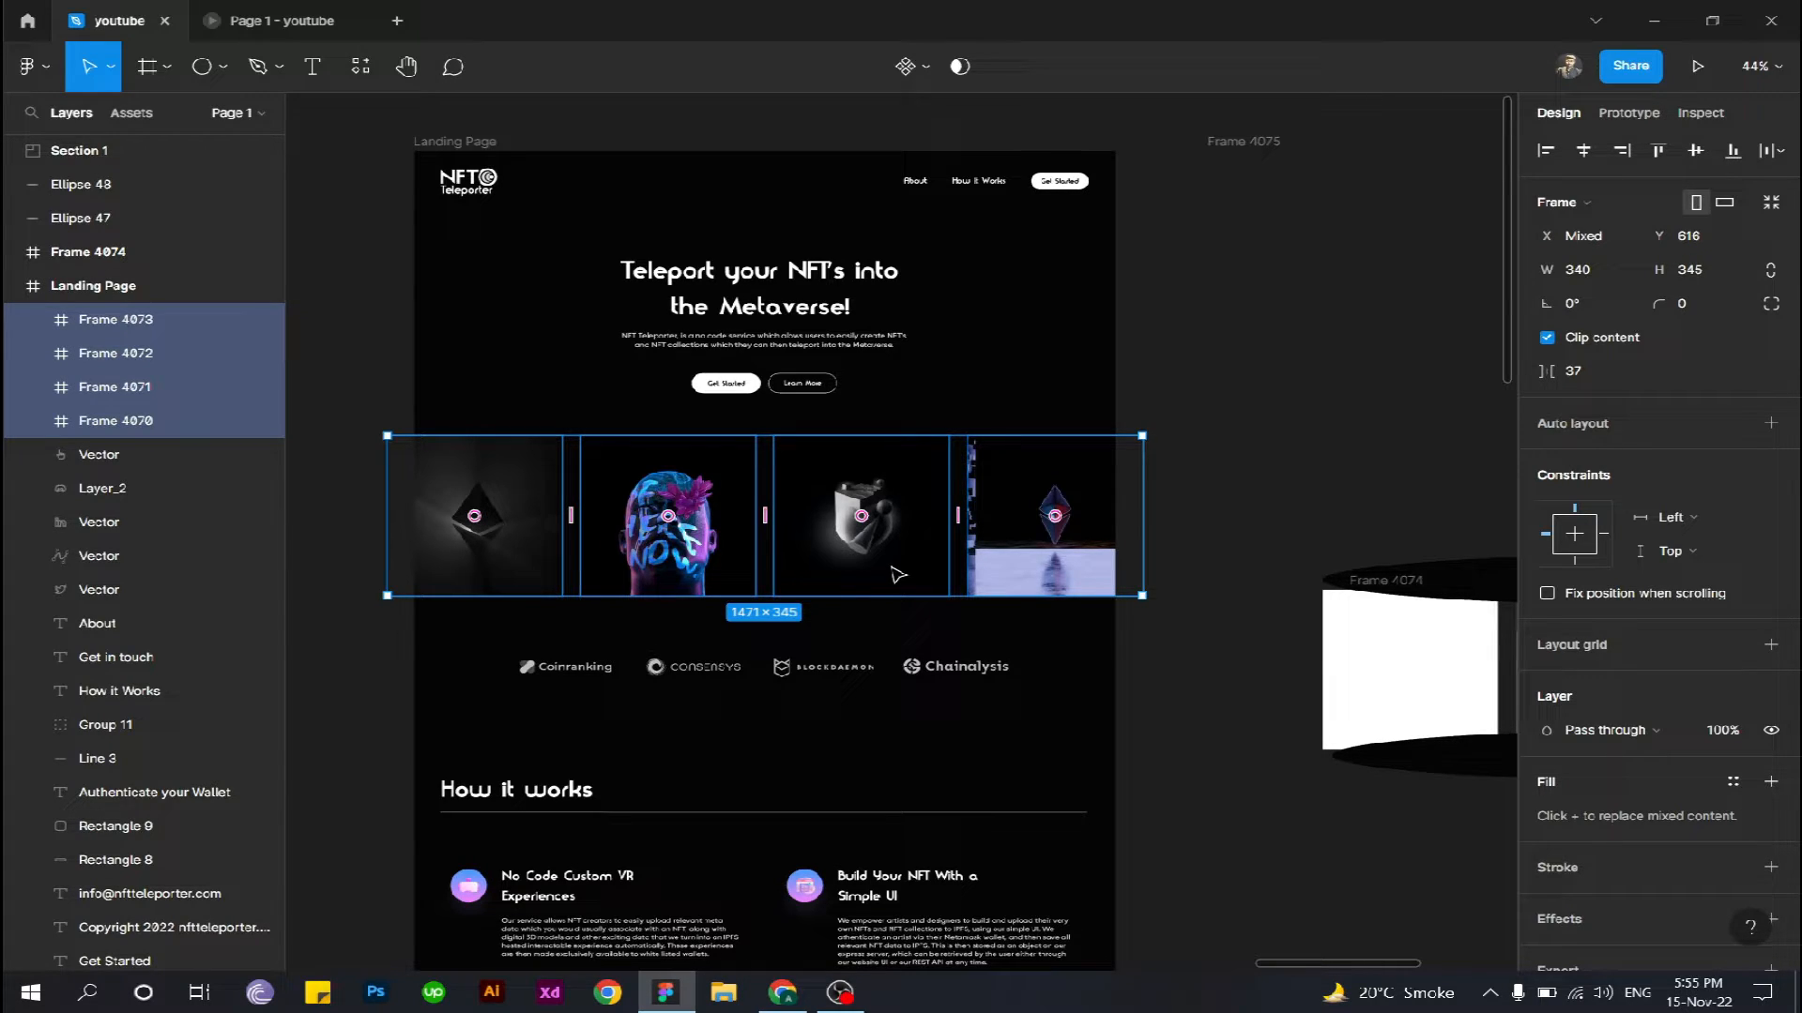
click(1251, 366)
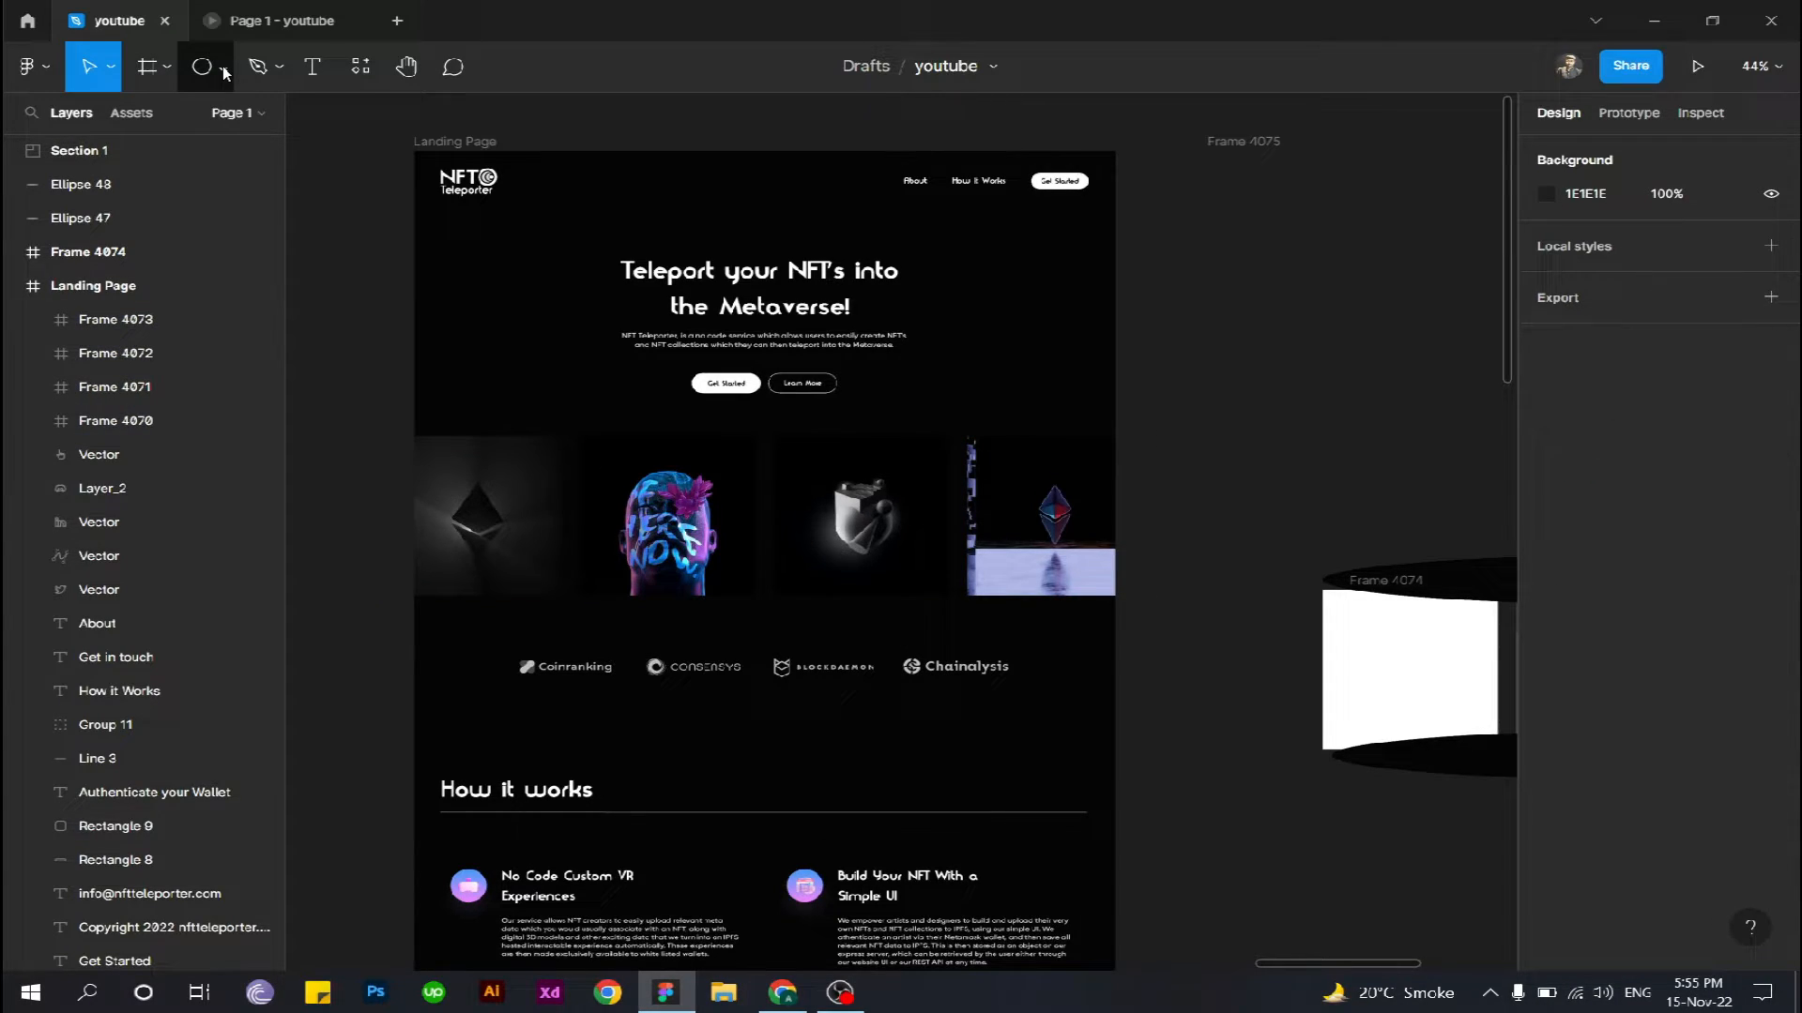
click(225, 74)
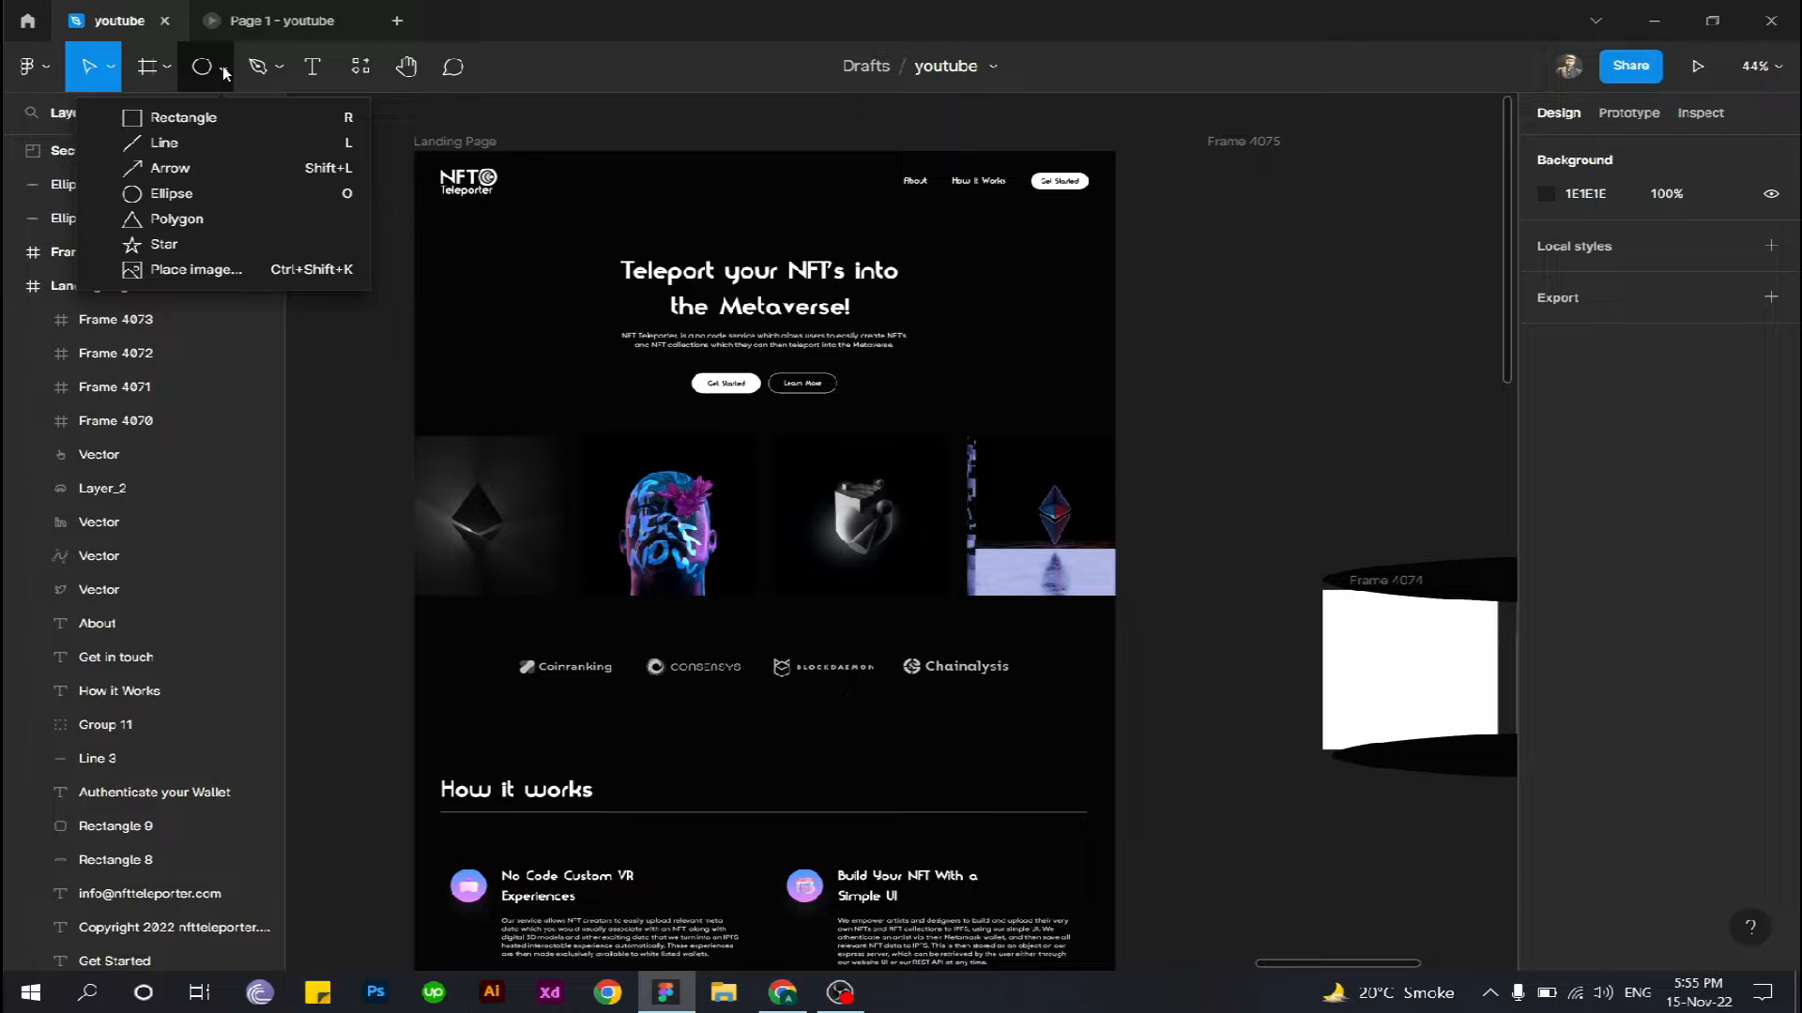
click(231, 197)
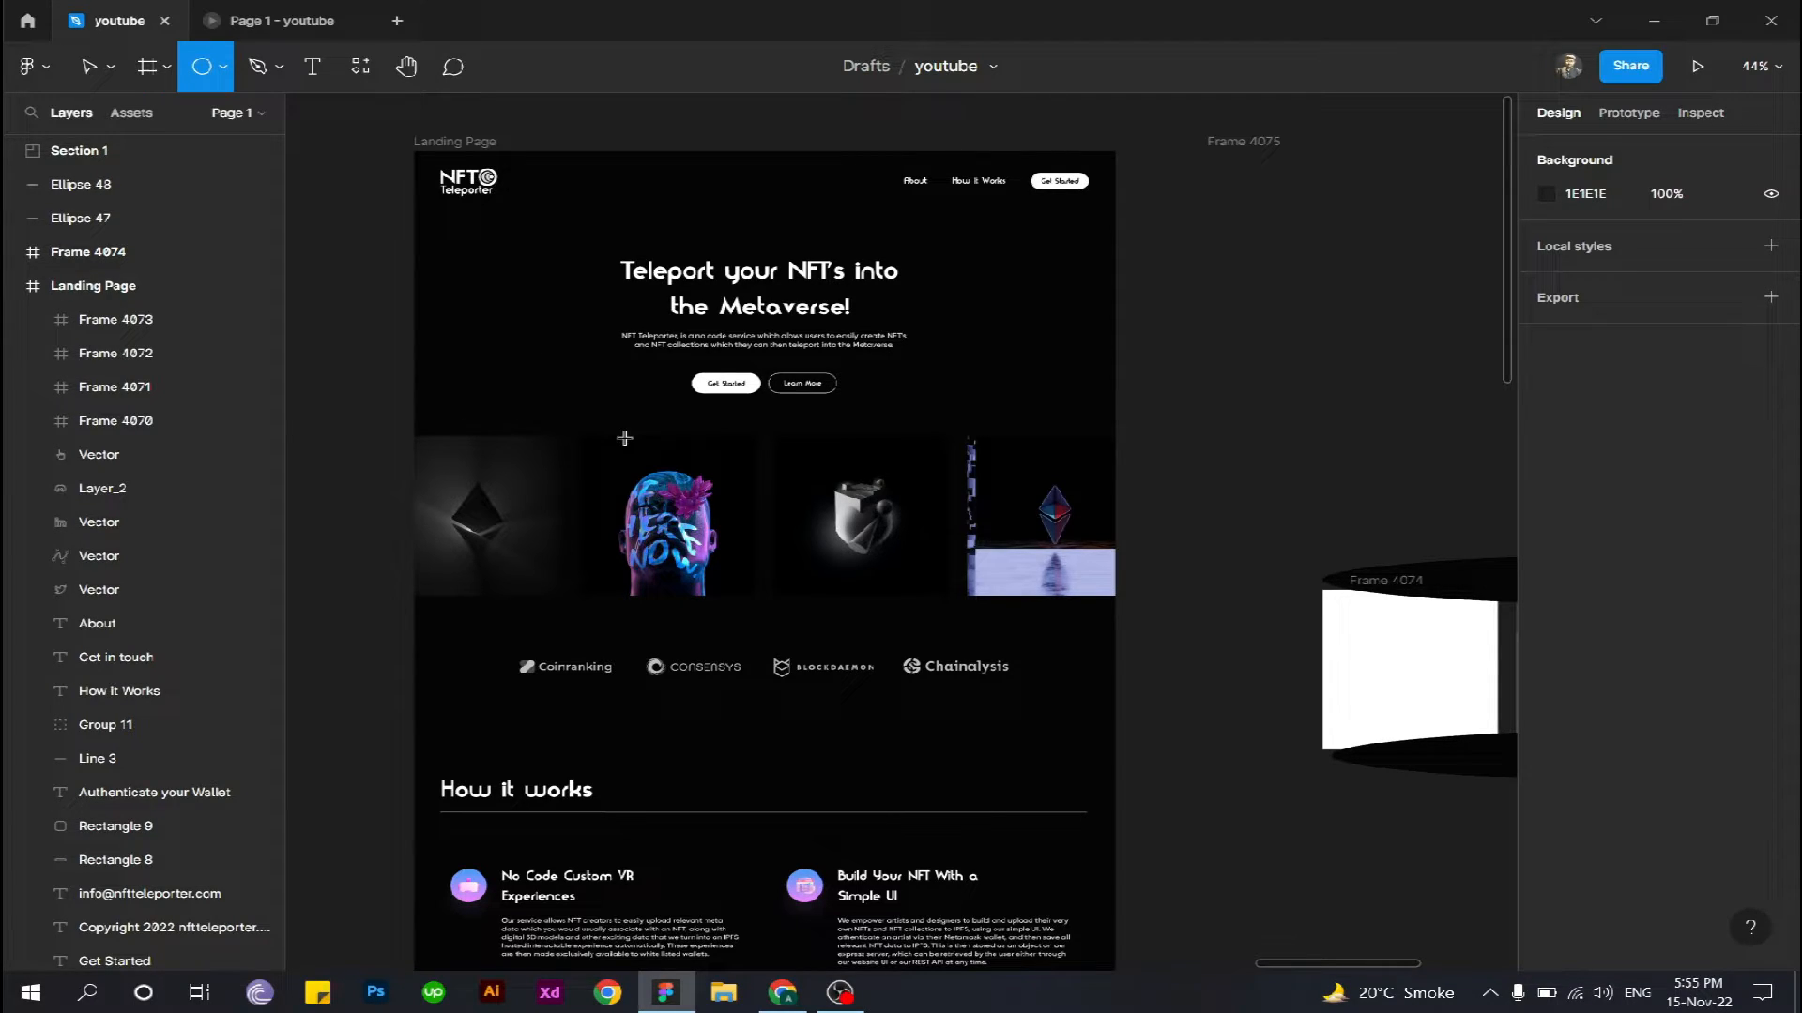
drag(414, 401, 1121, 451)
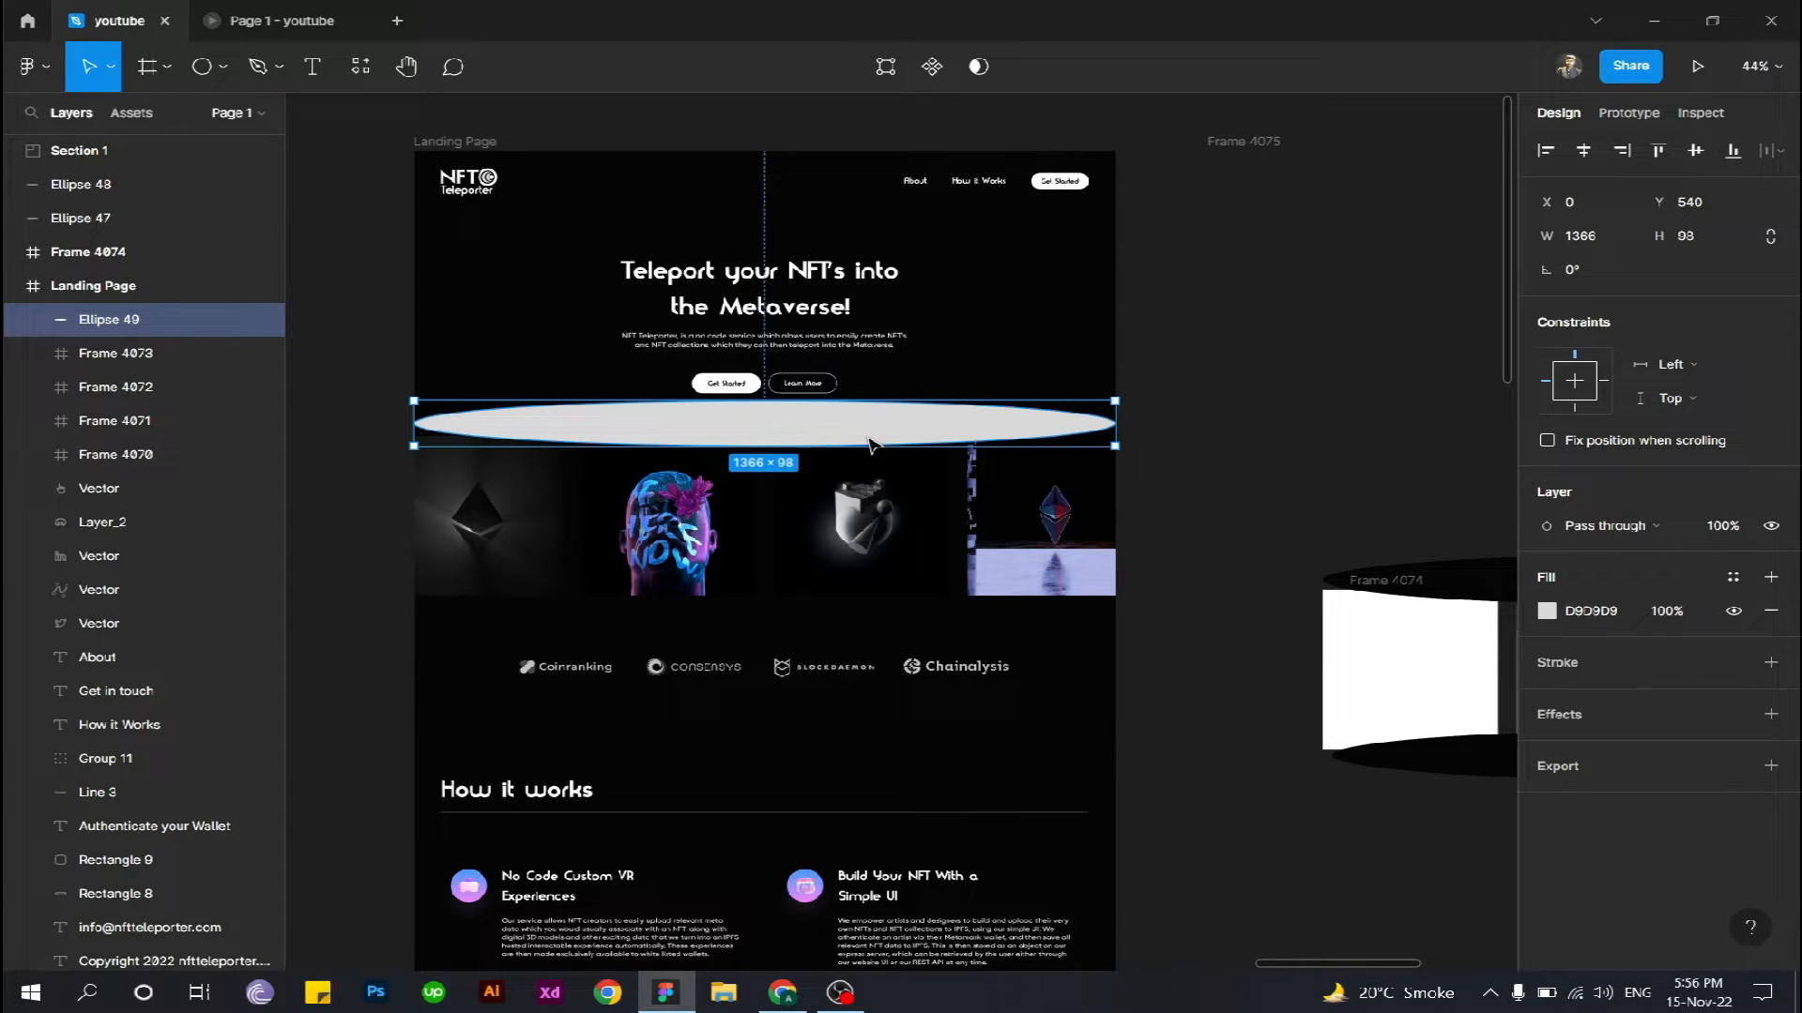
drag(868, 437, 867, 440)
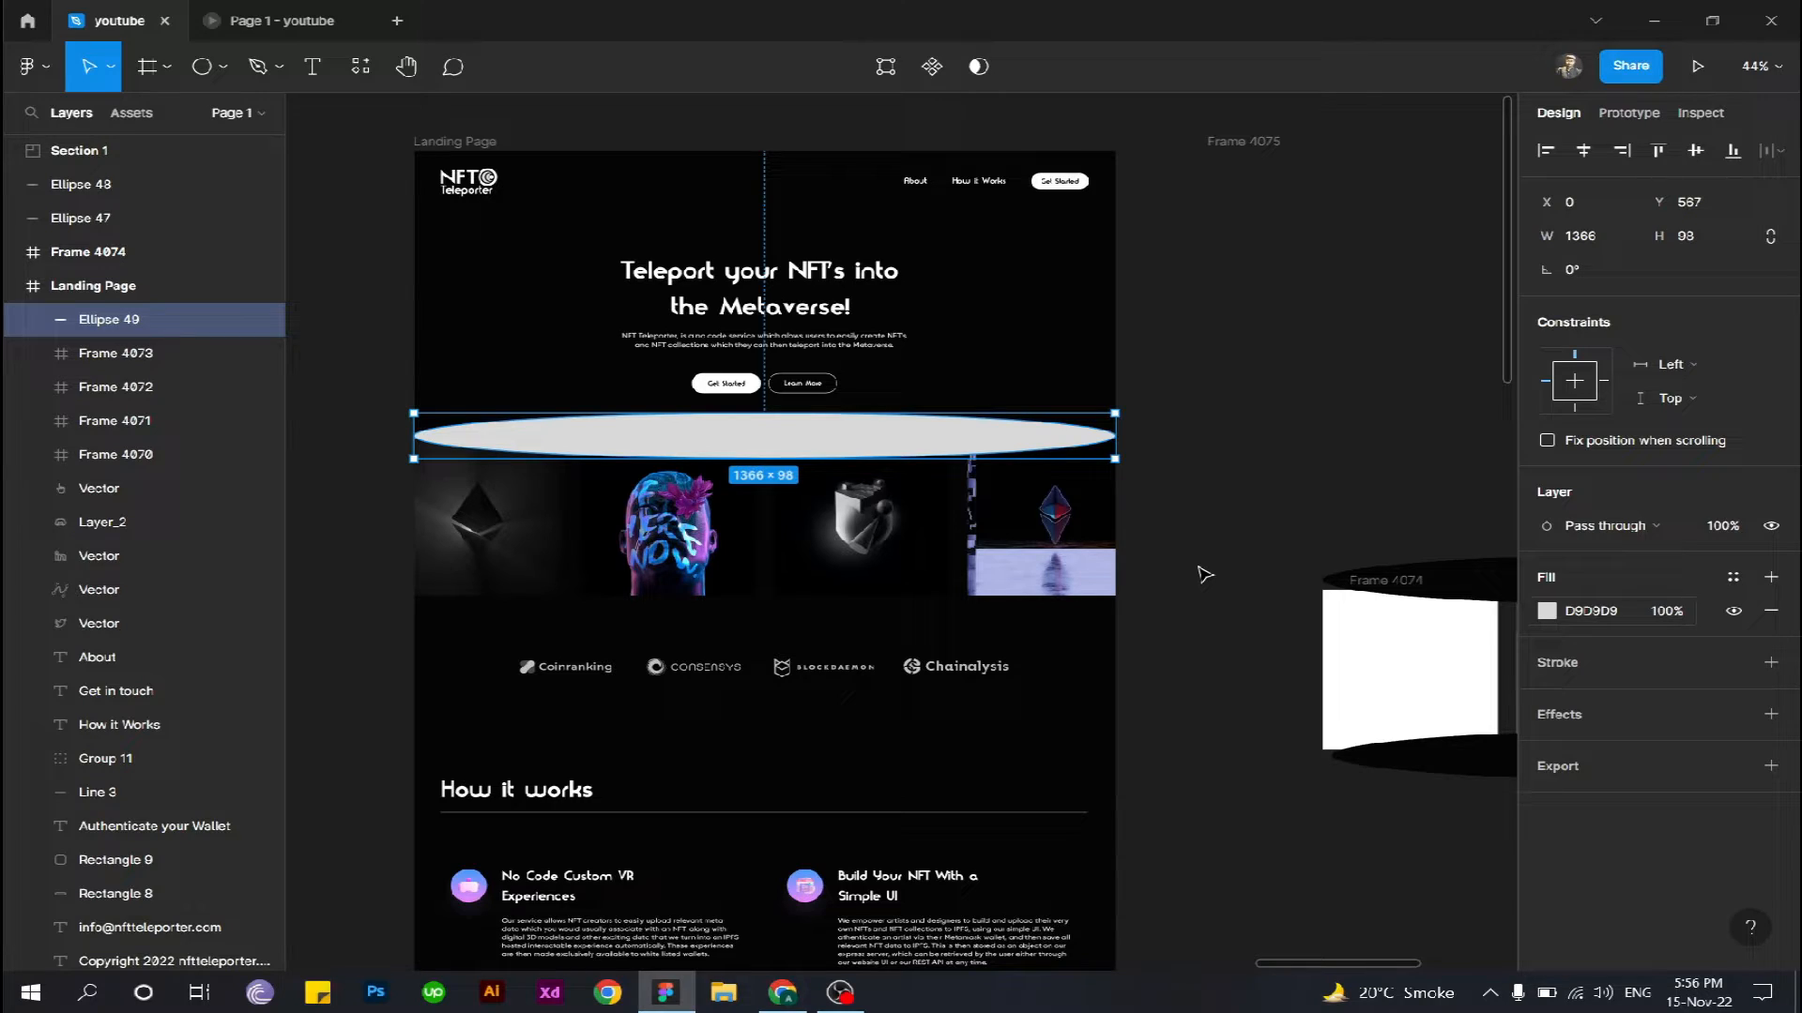
- Set the new ellipse's fill to the page's background colour 050505 by sampling it
drag(1134, 545, 1083, 537)
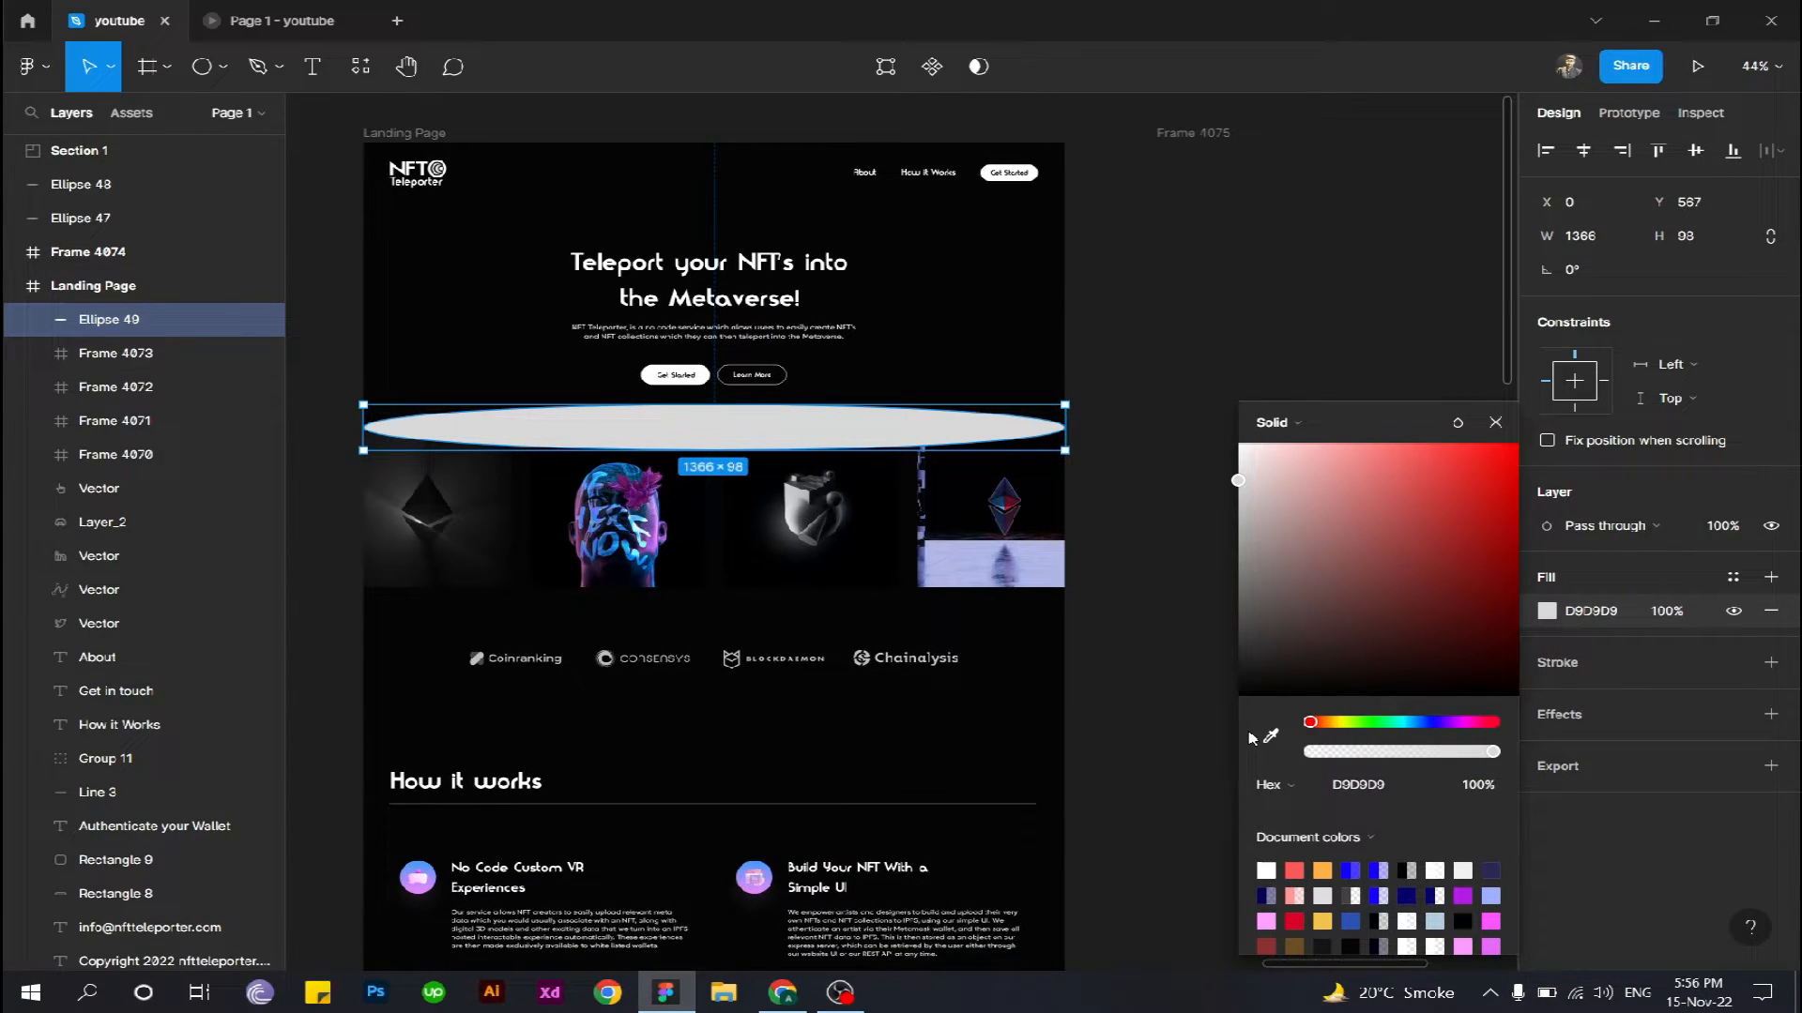
click(1269, 736)
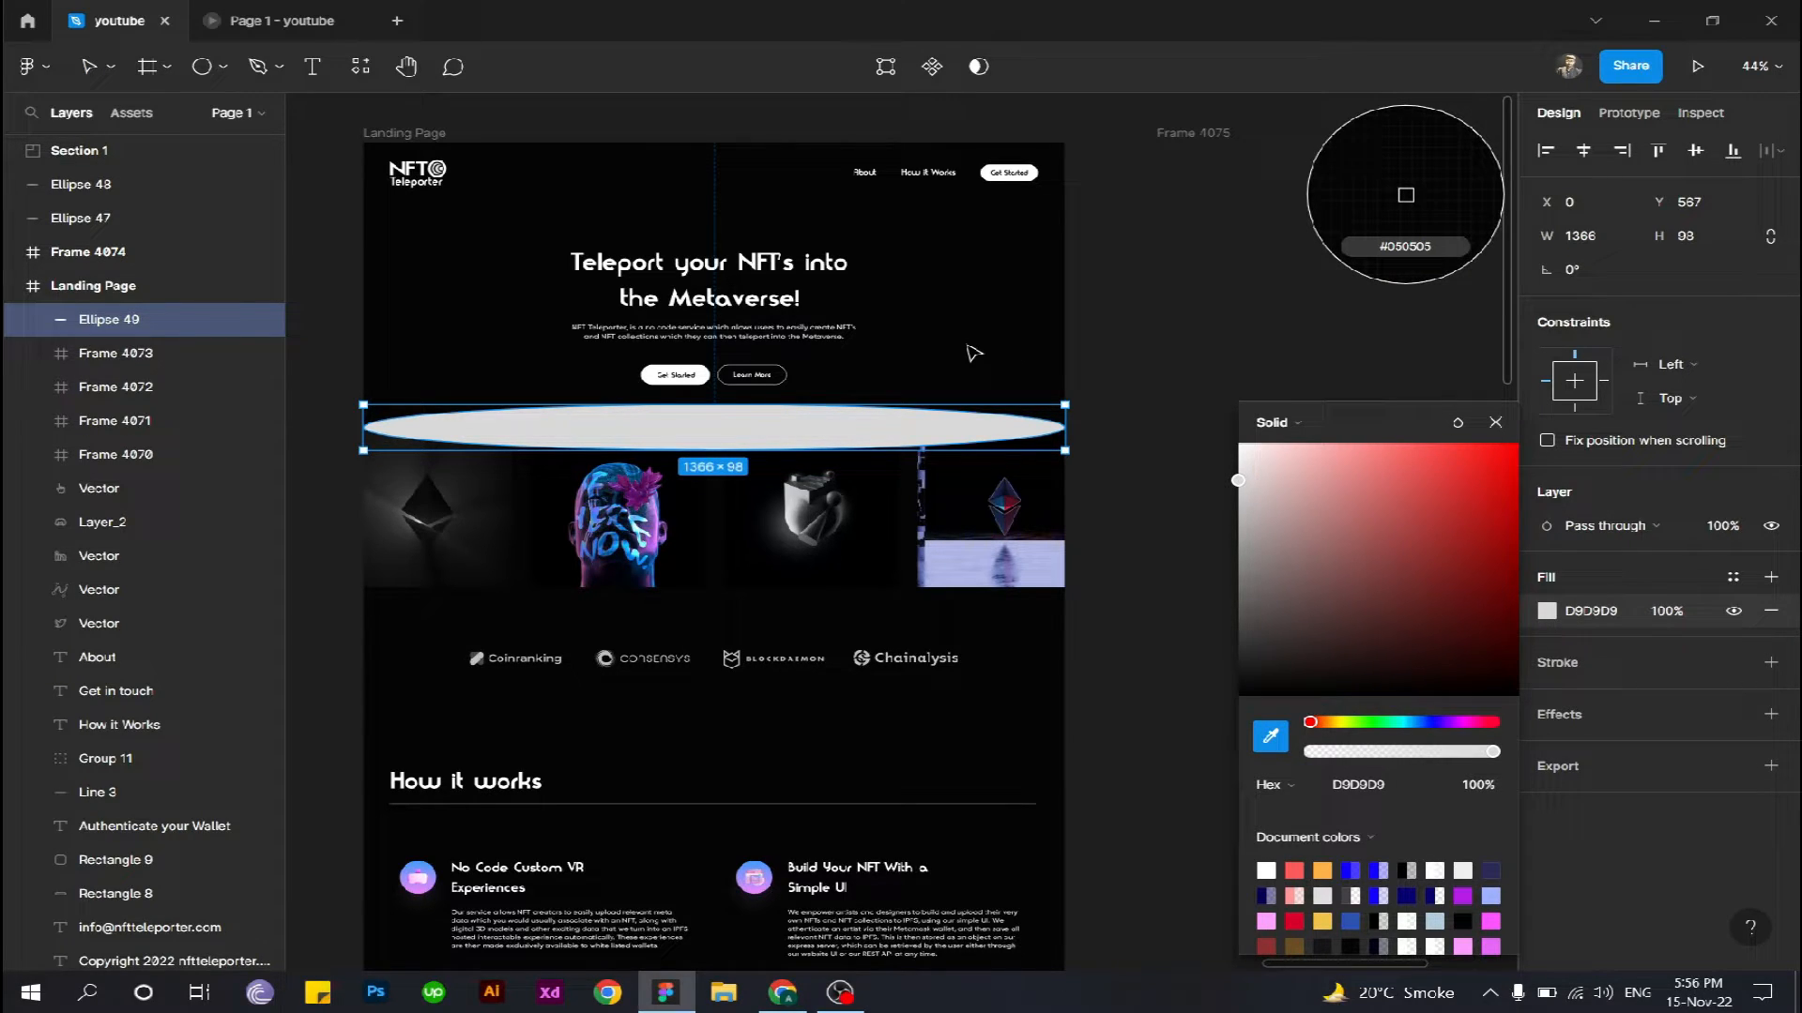
click(1405, 195)
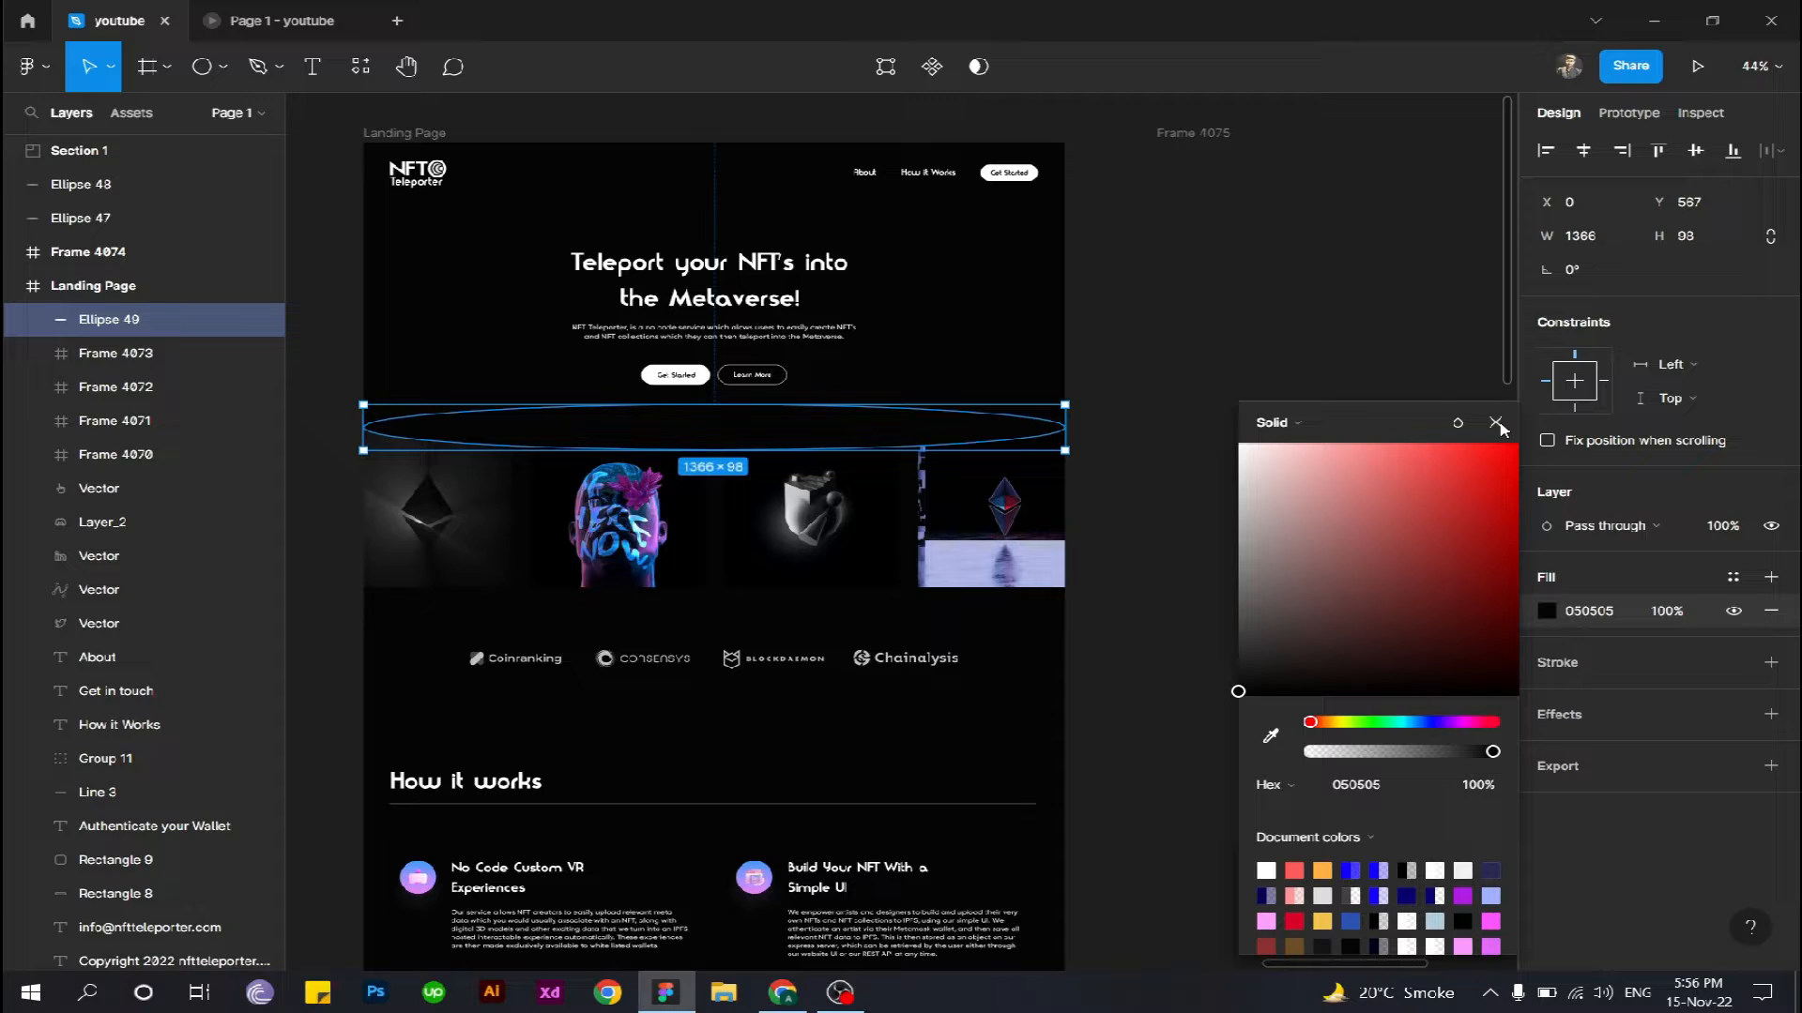
click(1496, 423)
click(1120, 395)
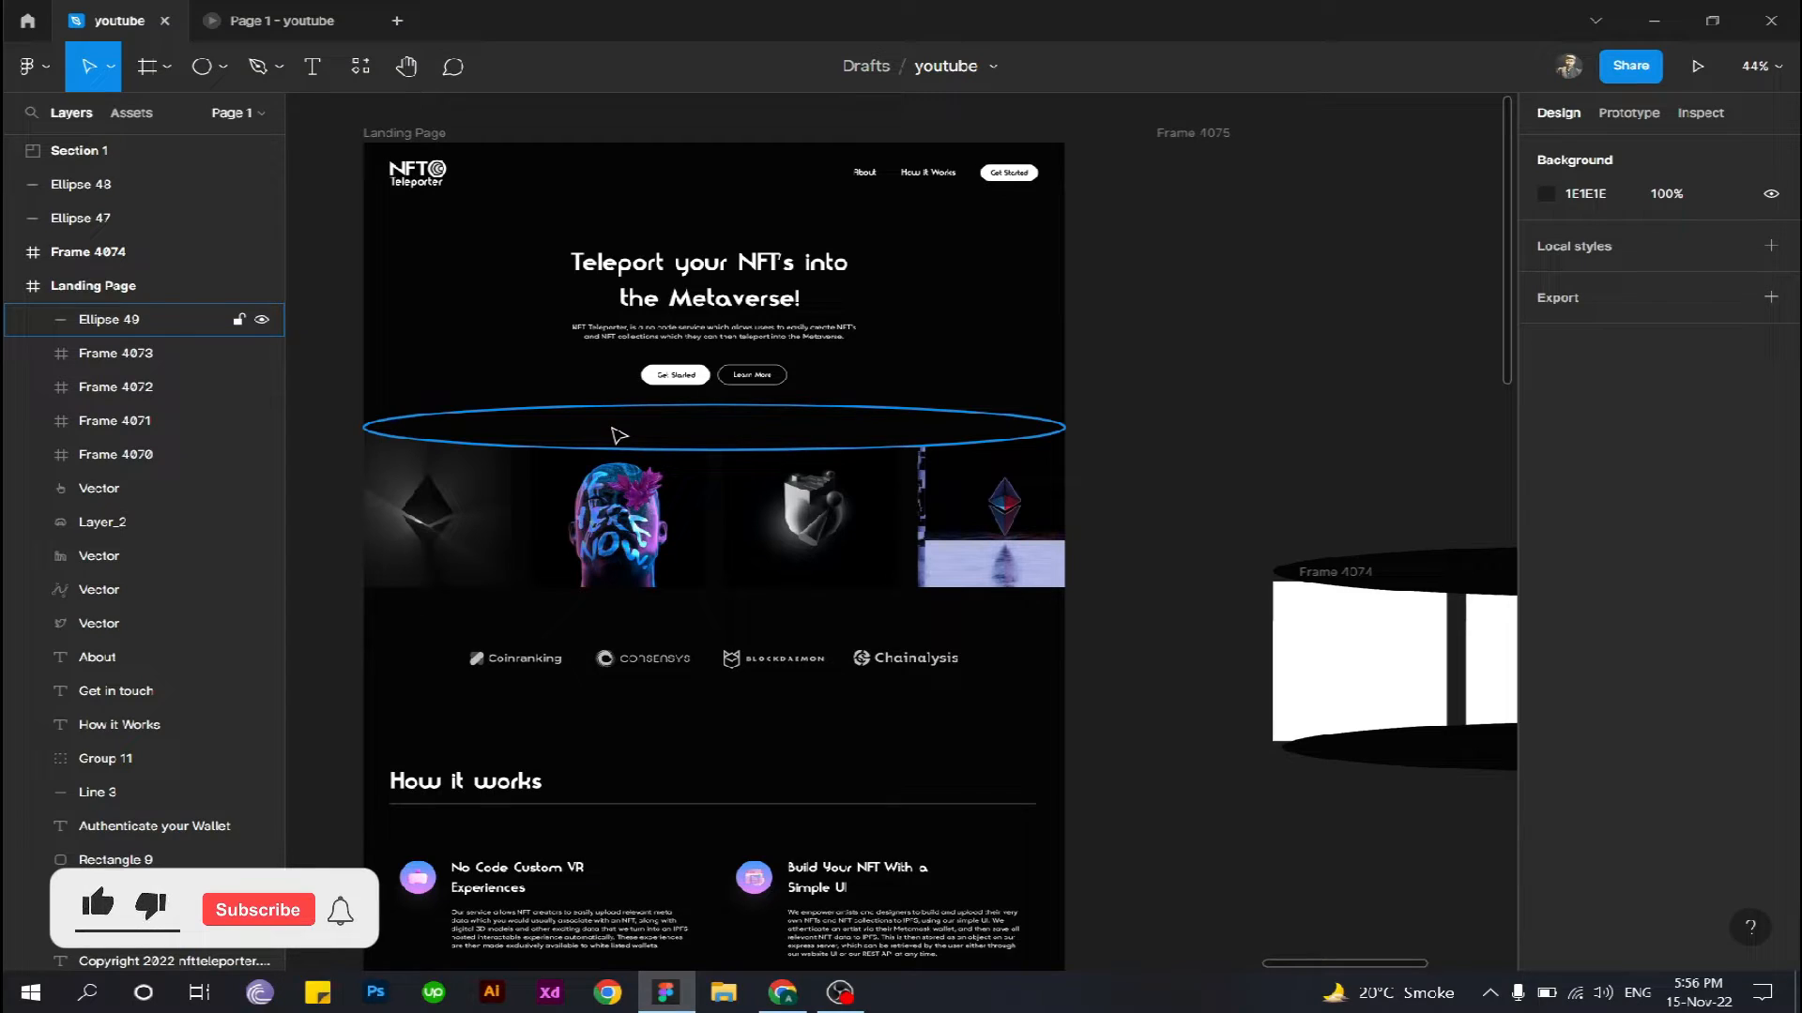
- Duplicate the background-coloured ellipse, place the copy over the lower edge of the image row at Y 912, and centre it horizontally
click(656, 441)
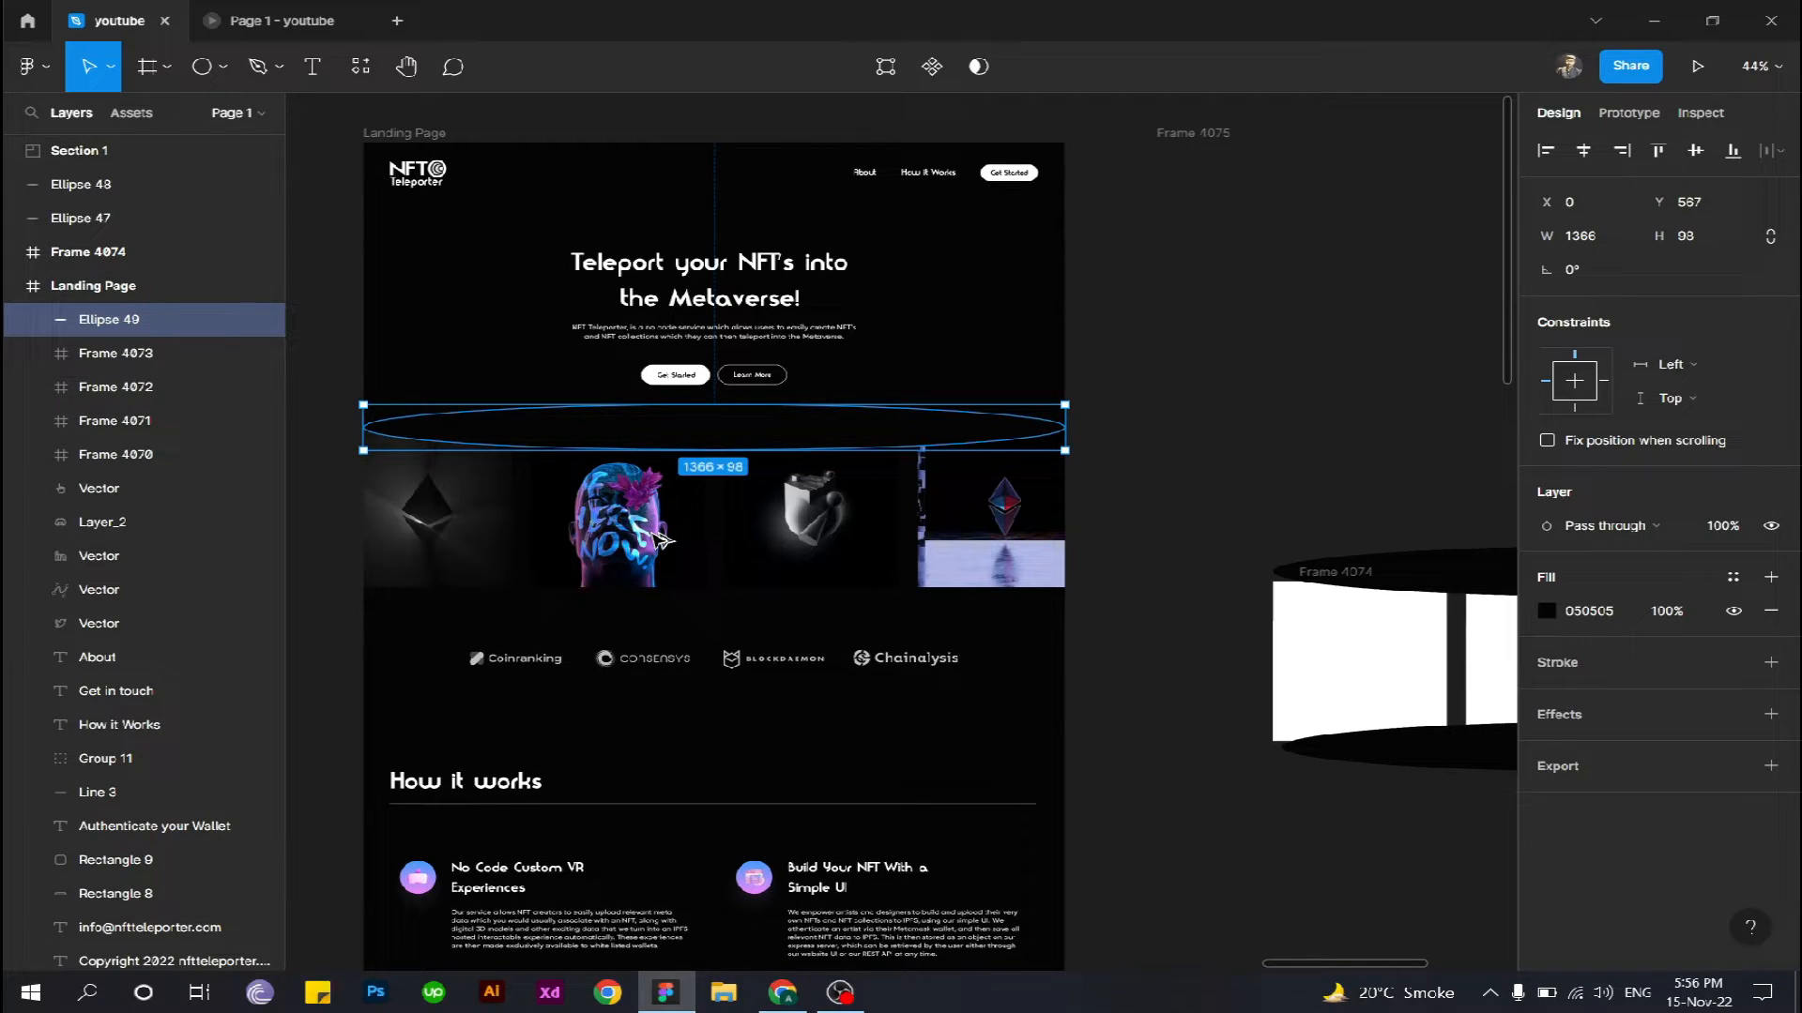
key(ctrl+d)
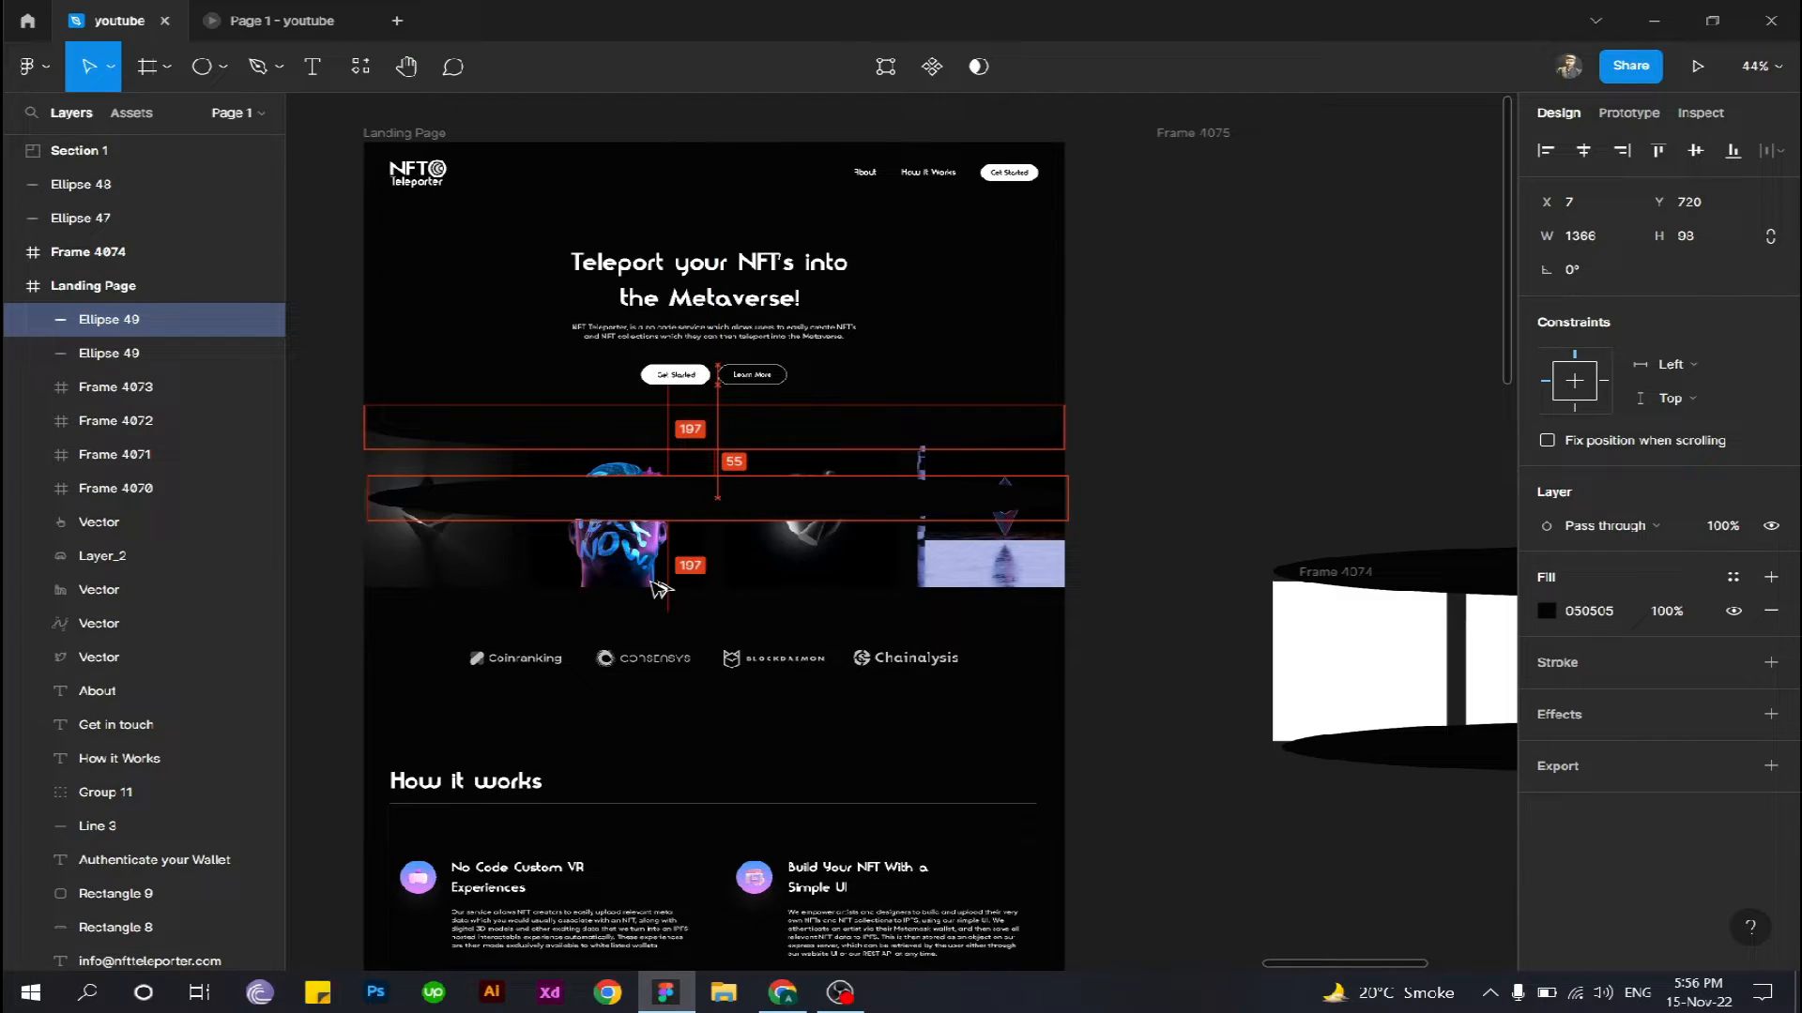
drag(659, 597, 660, 599)
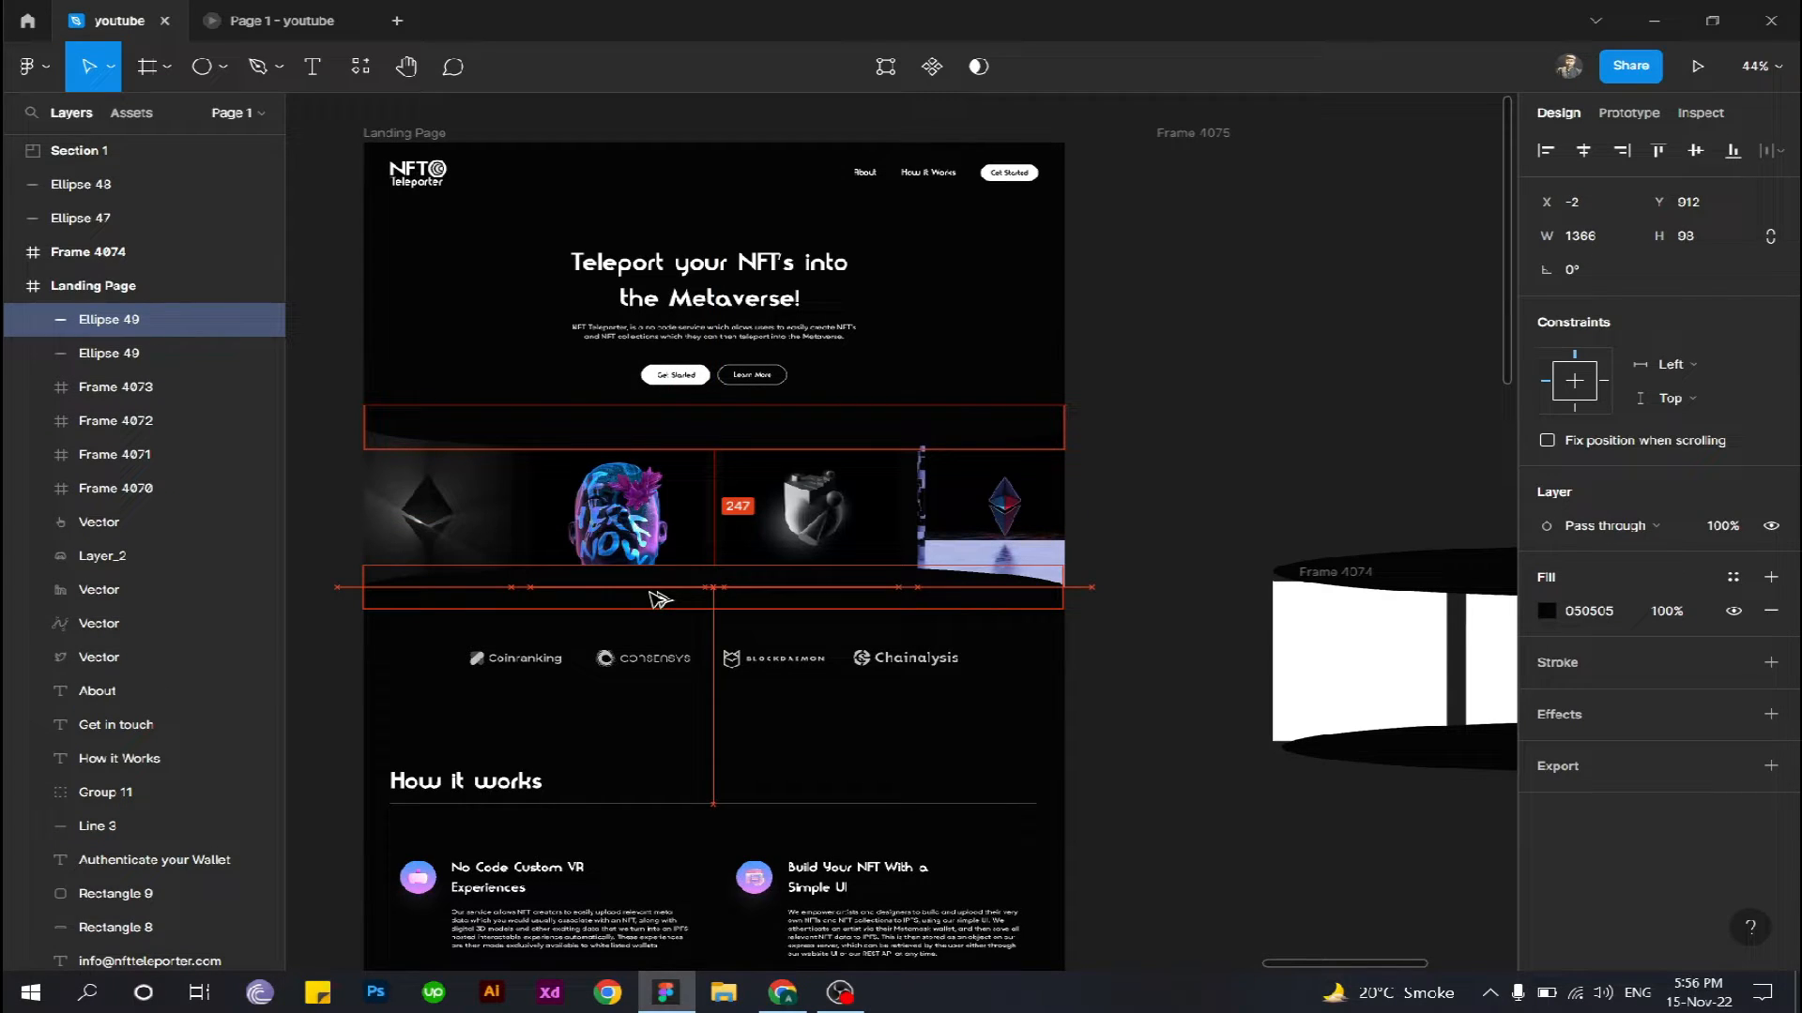
drag(659, 598, 667, 600)
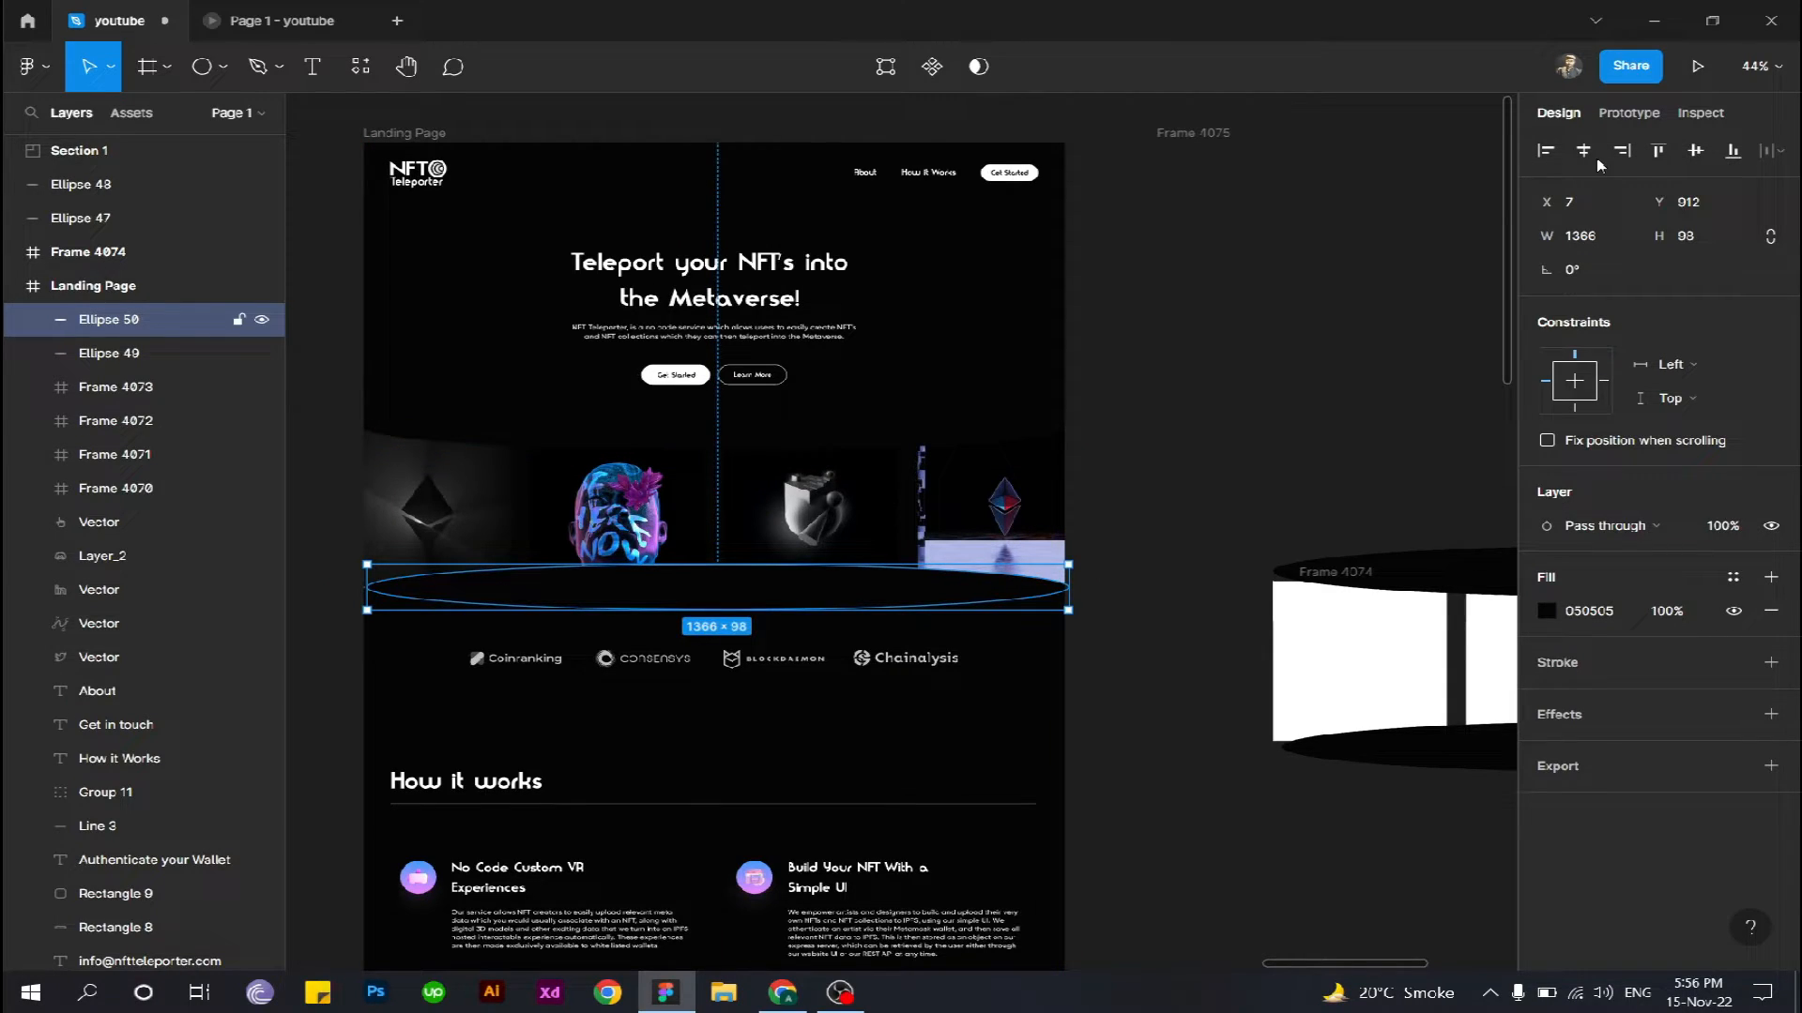
click(1585, 153)
click(1585, 153)
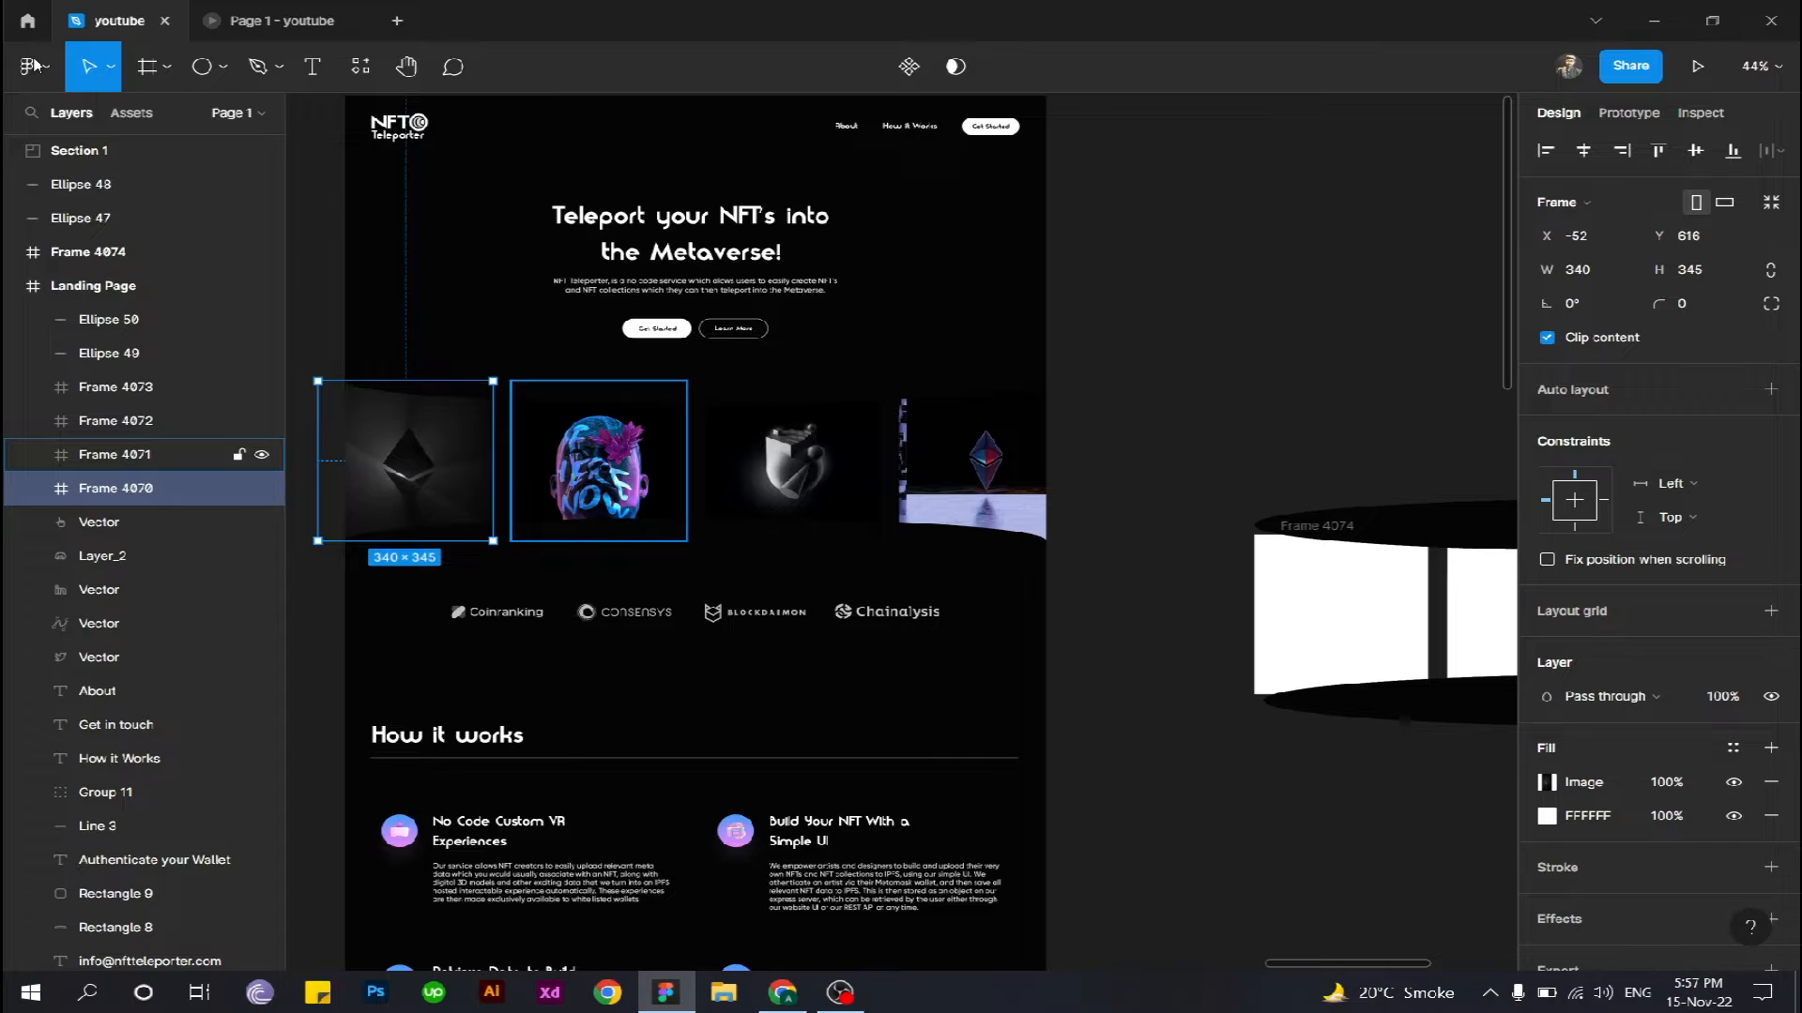
- Search Unsplash for "nft" and fill the first image frame, Frame 4070, with the photo of a hand holding a bitcoin
click(33, 66)
mouse_move(182, 363)
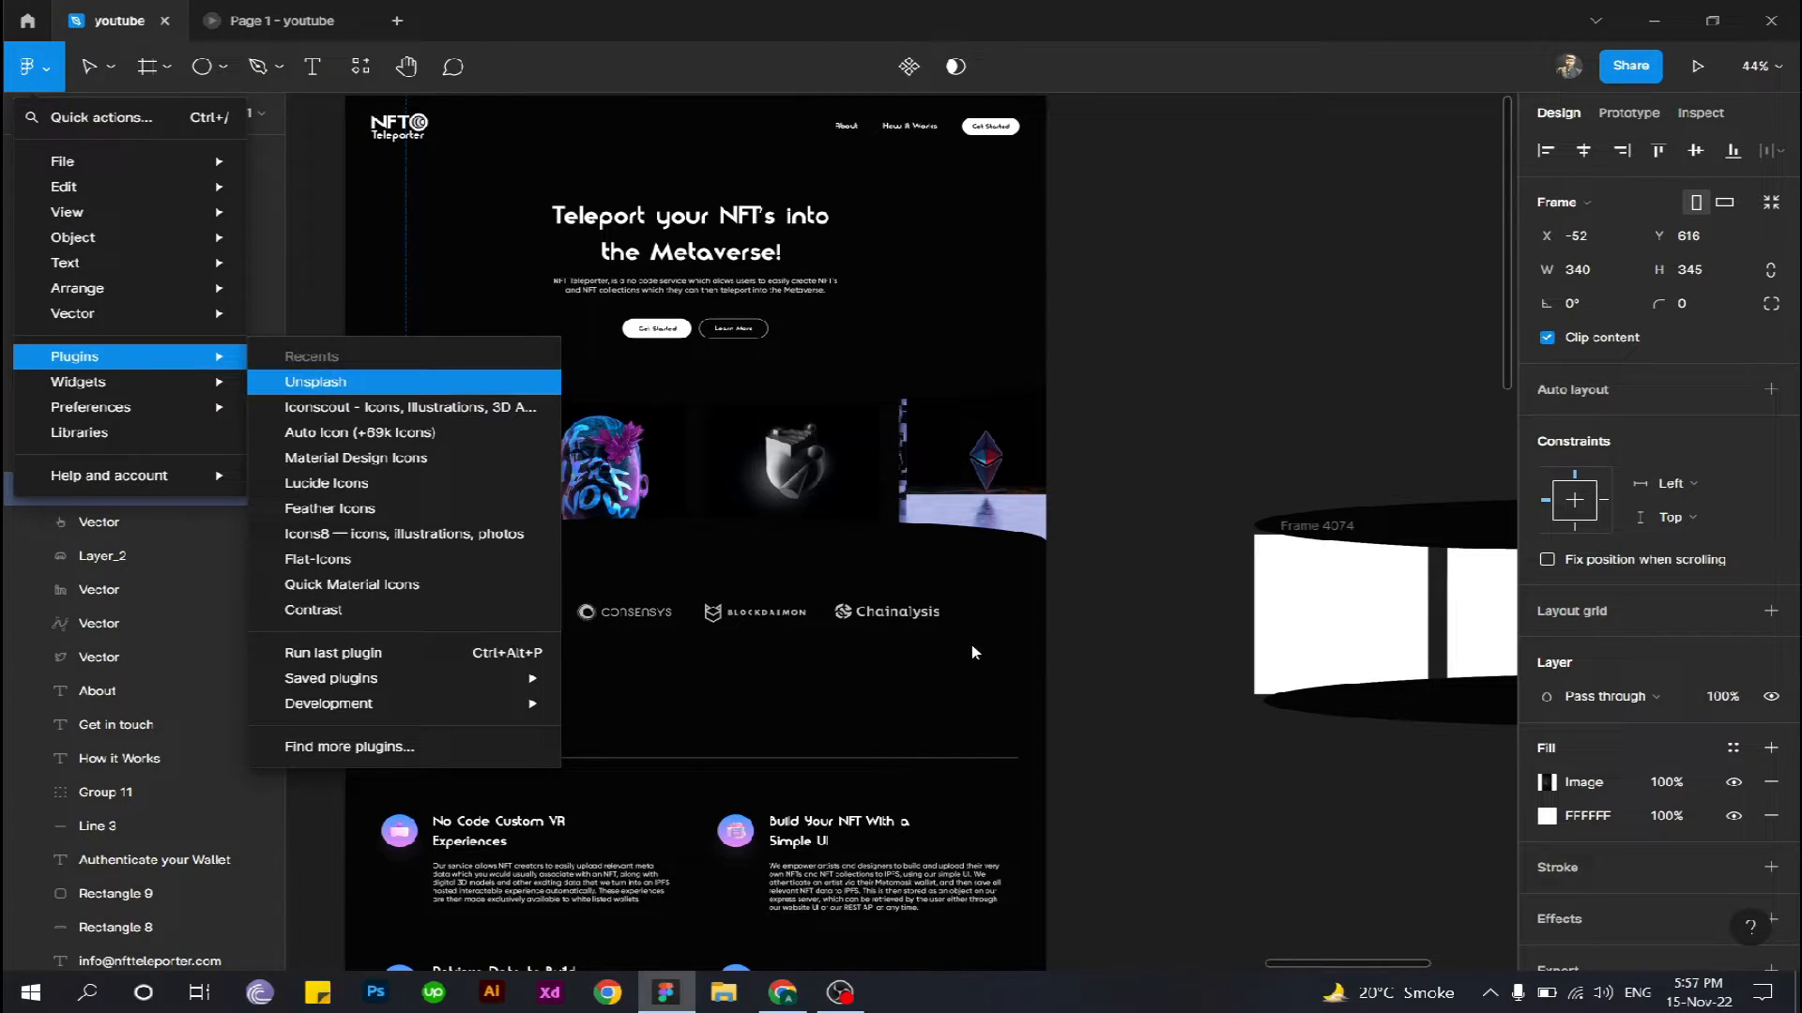
click(1140, 656)
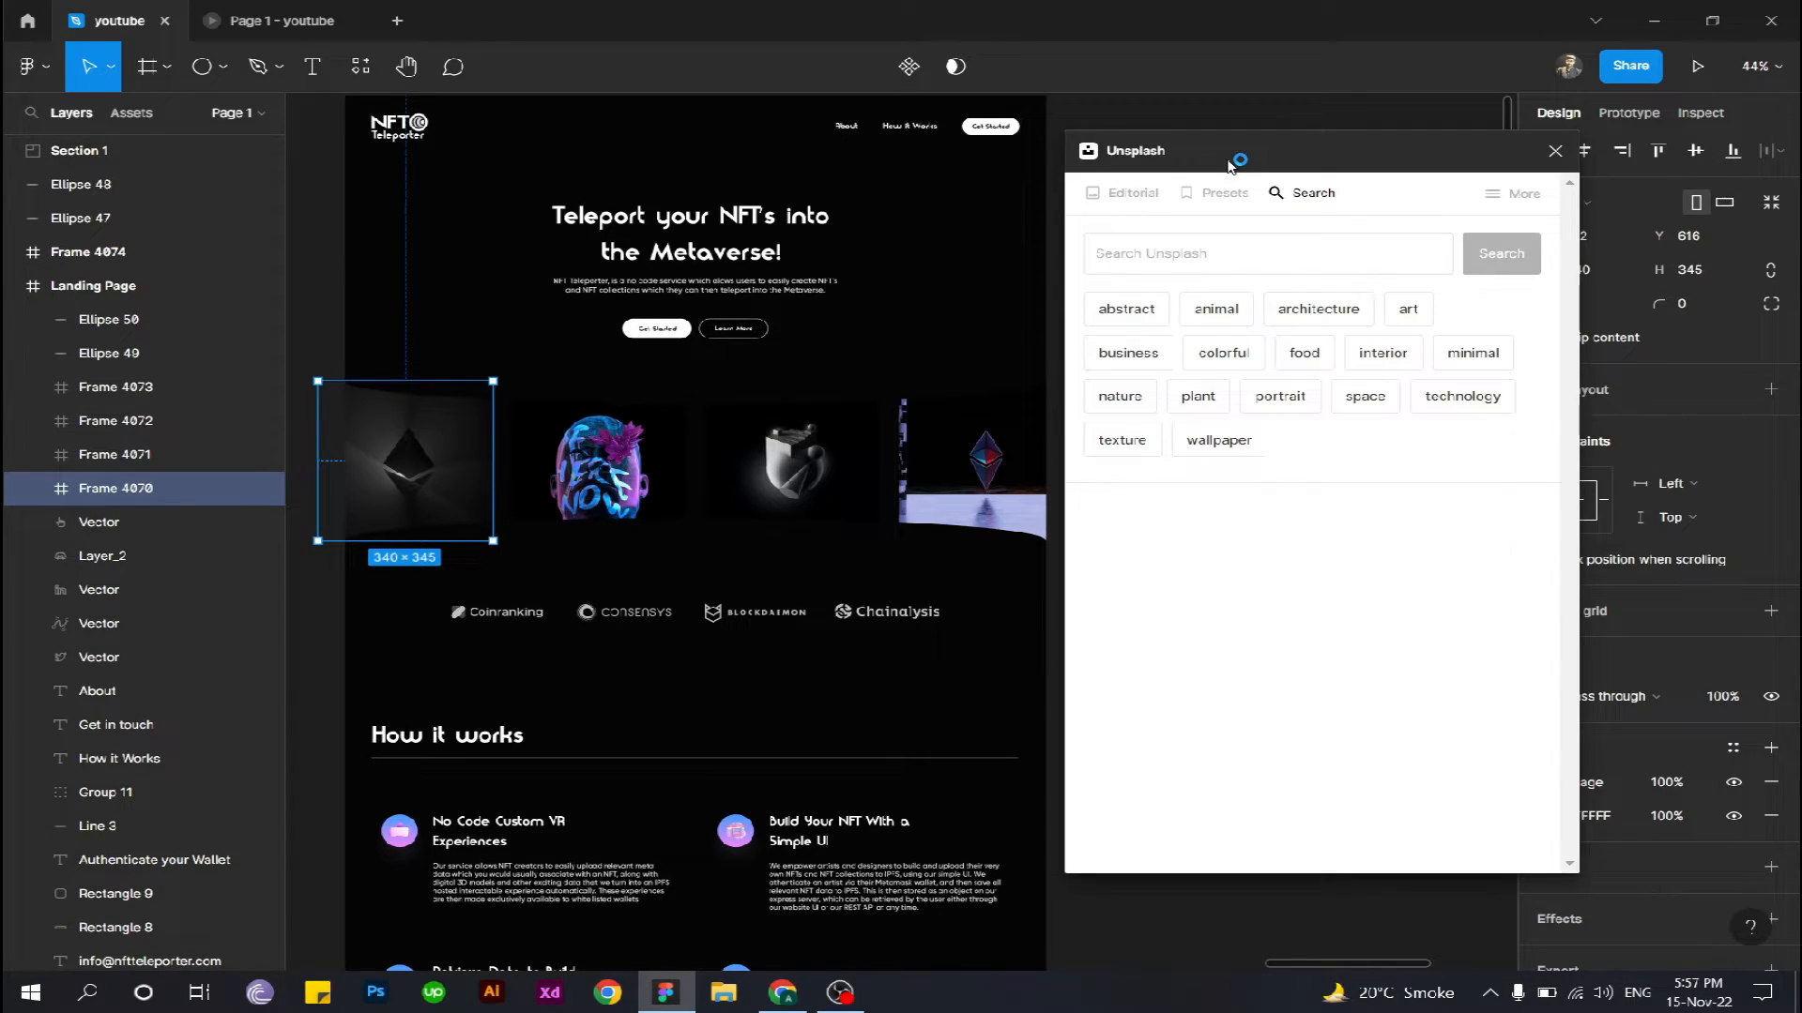
click(1227, 256)
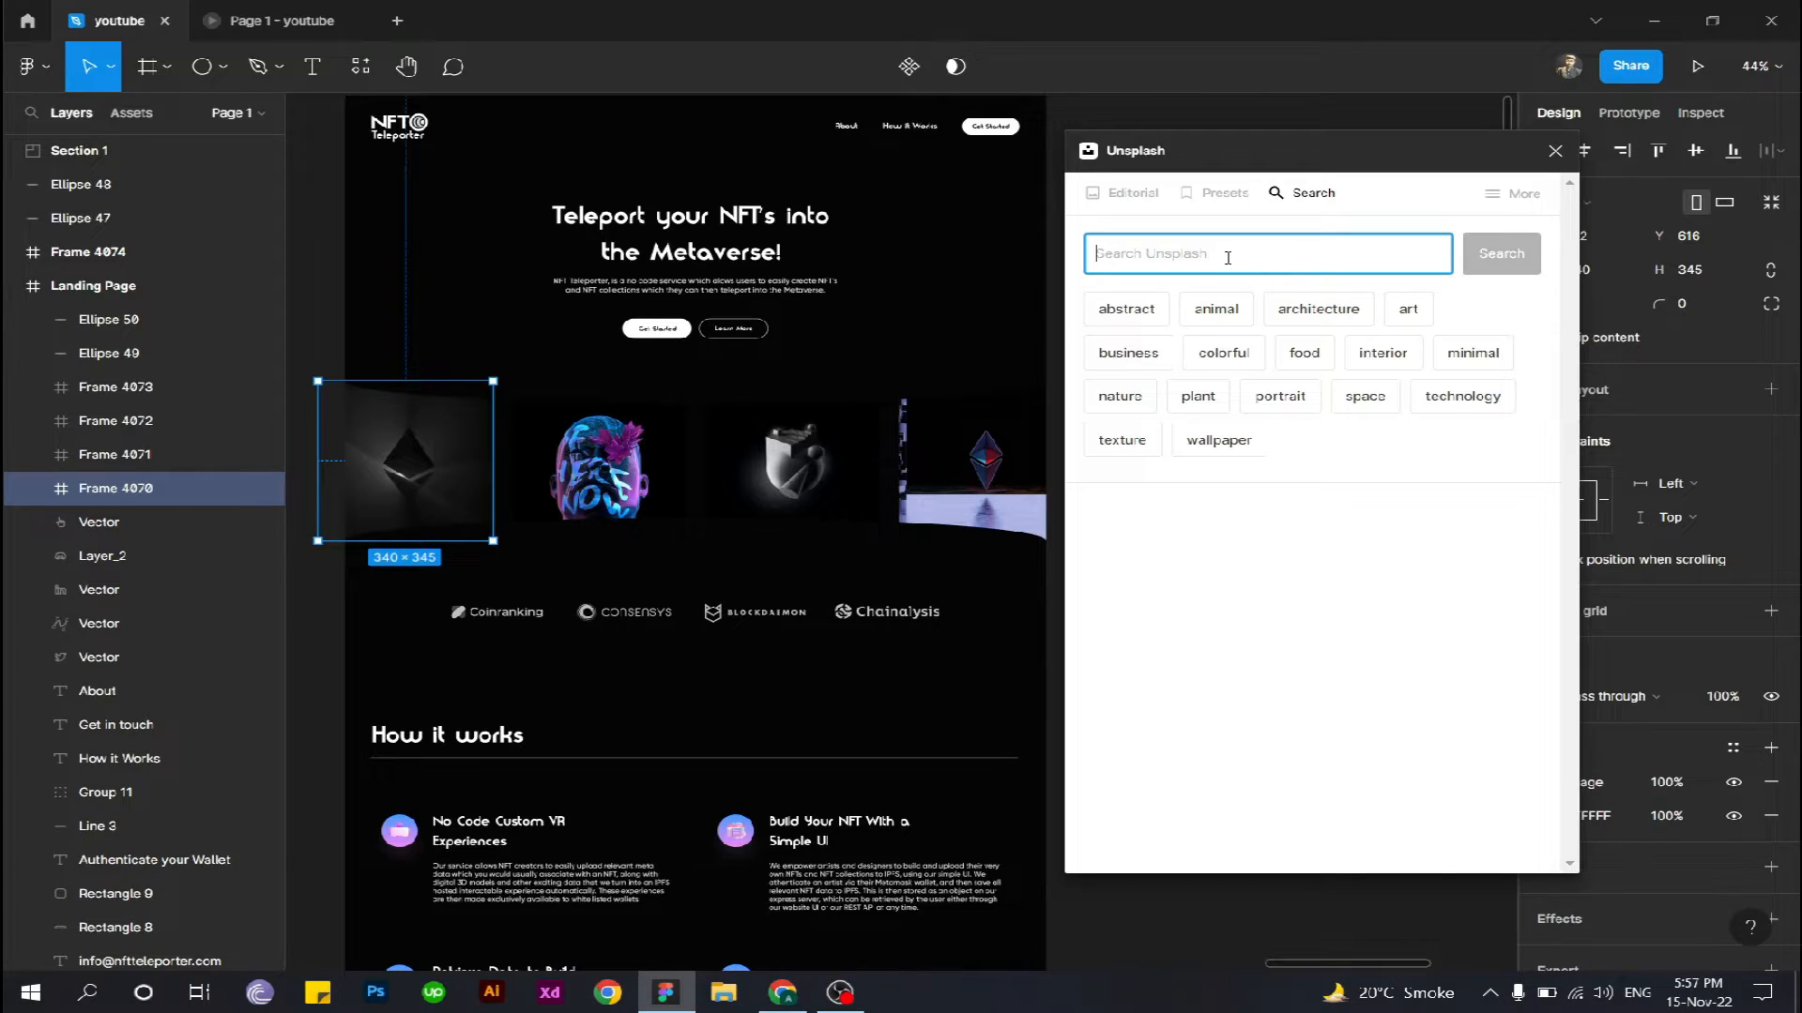
text(nft)
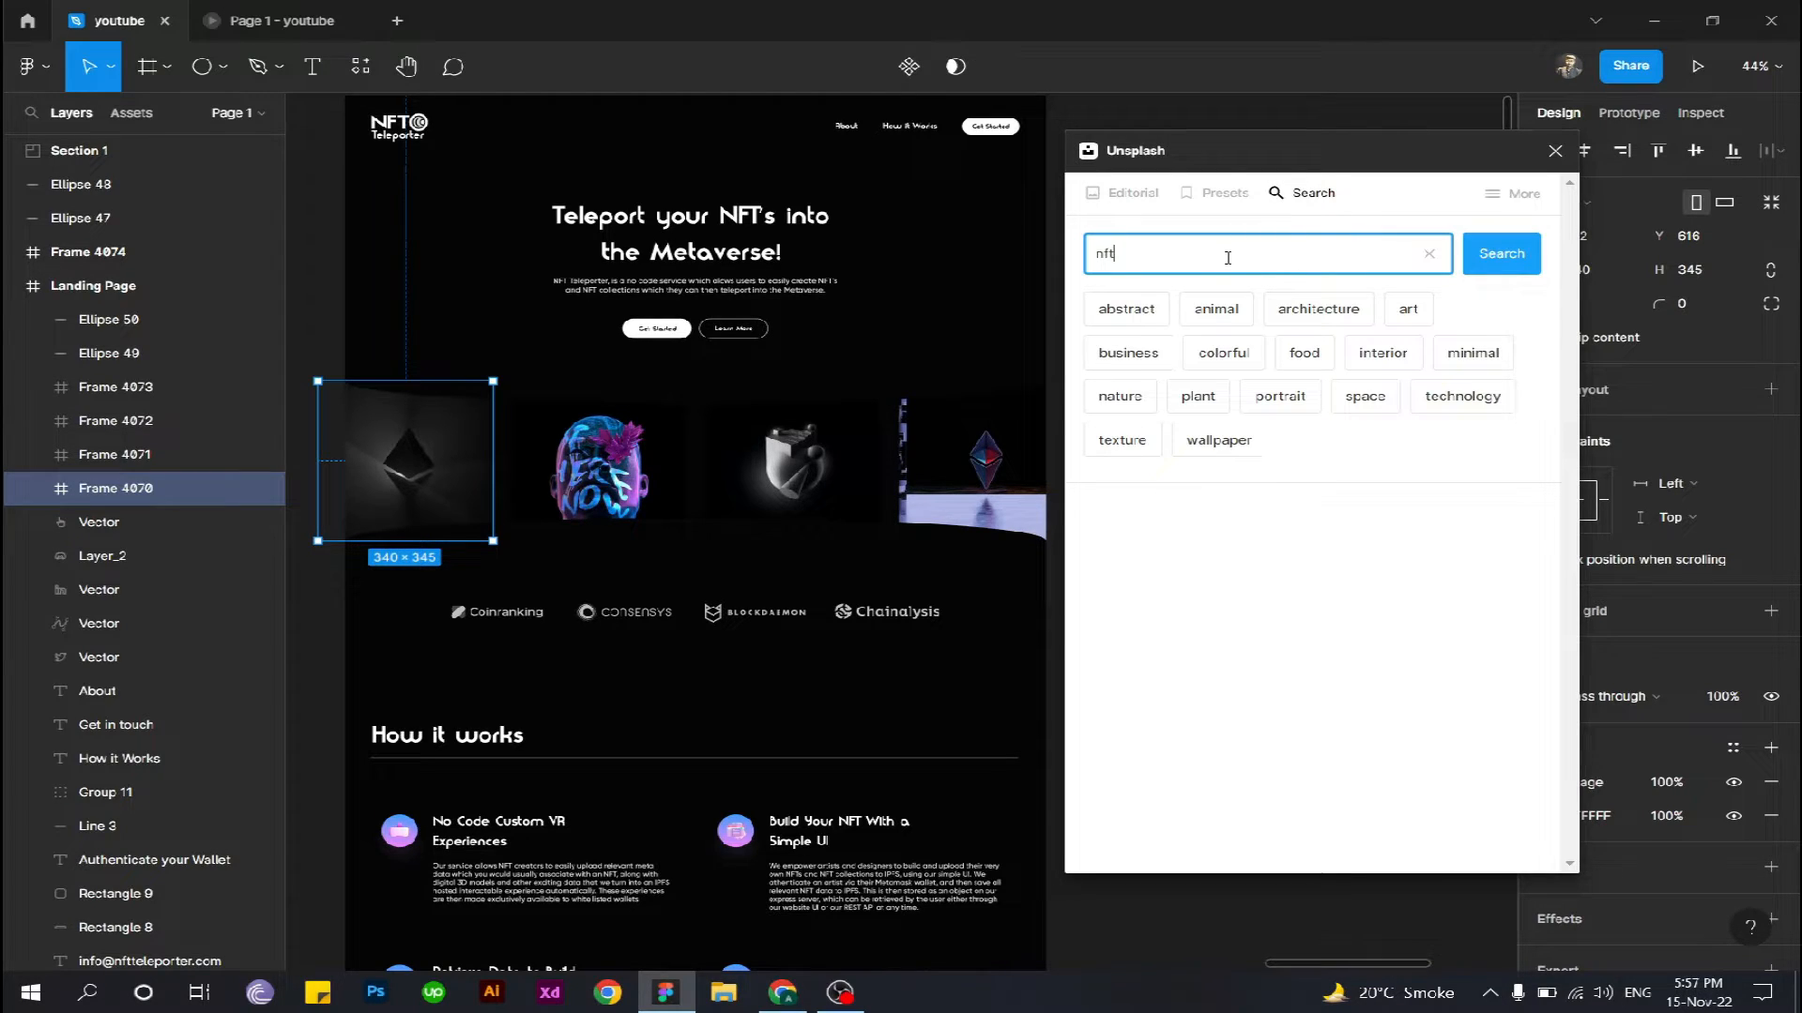
key(Return)
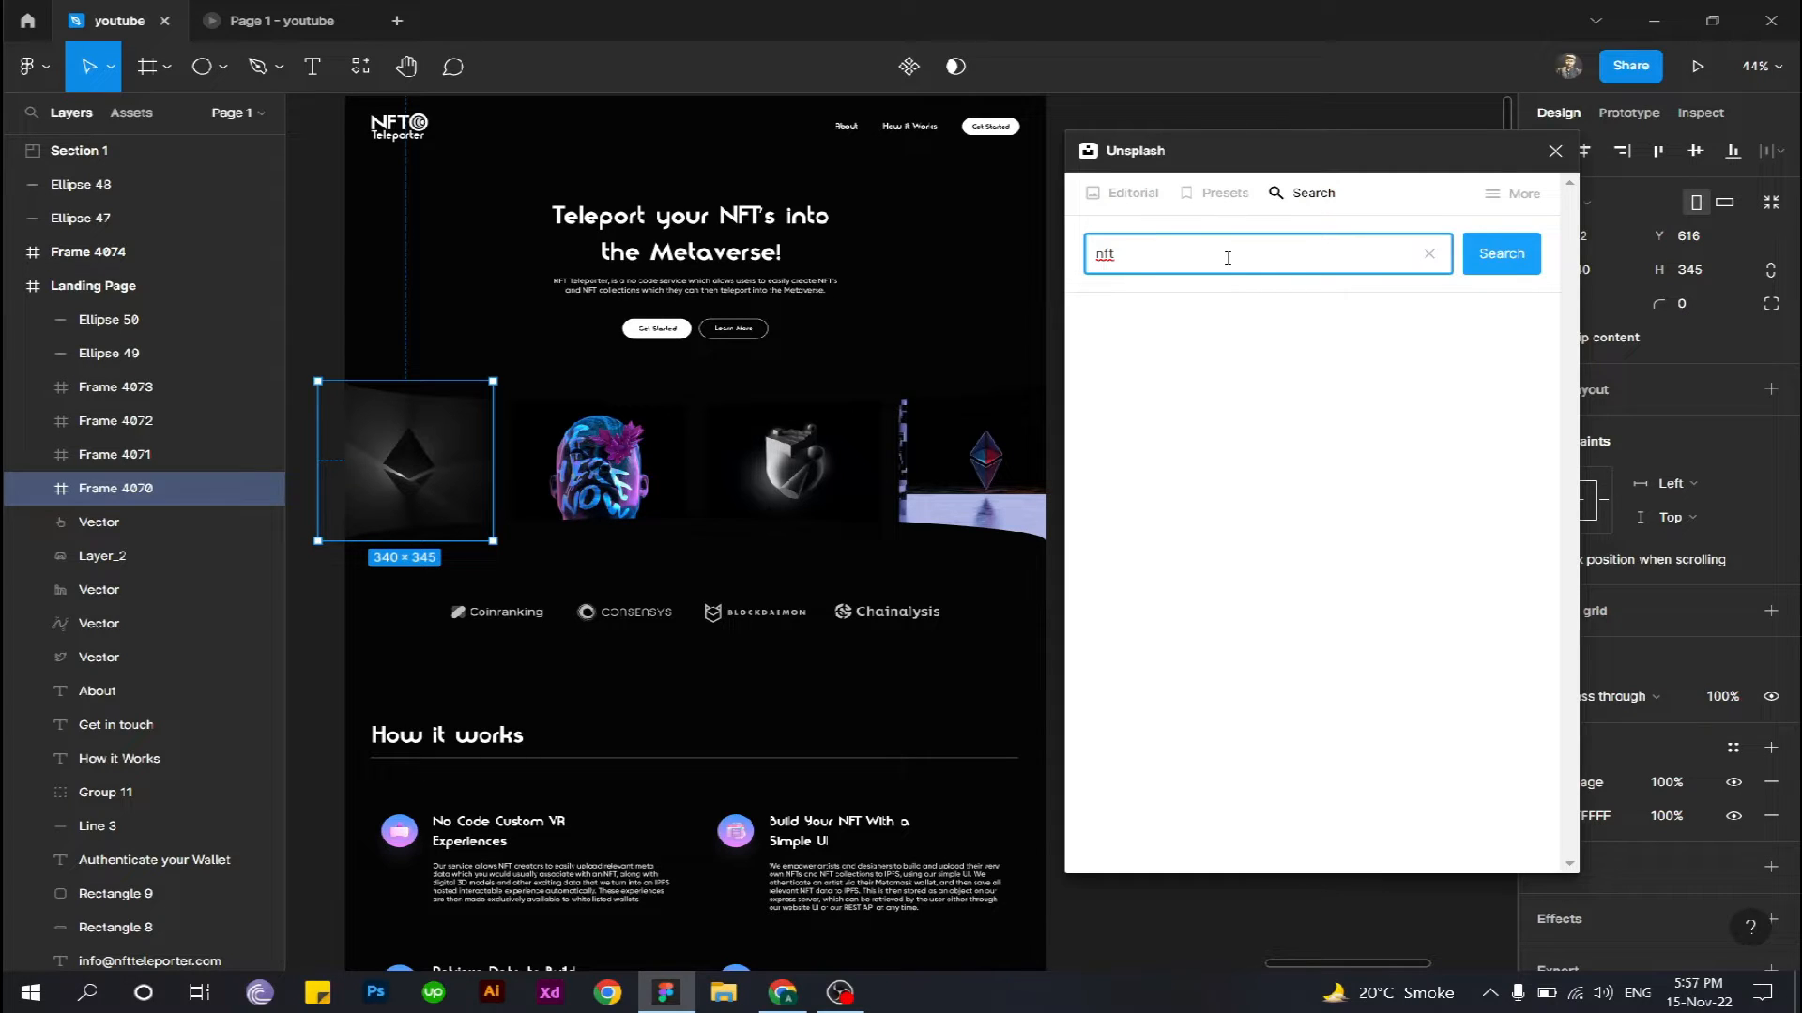
scroll(1325, 590, down, 2)
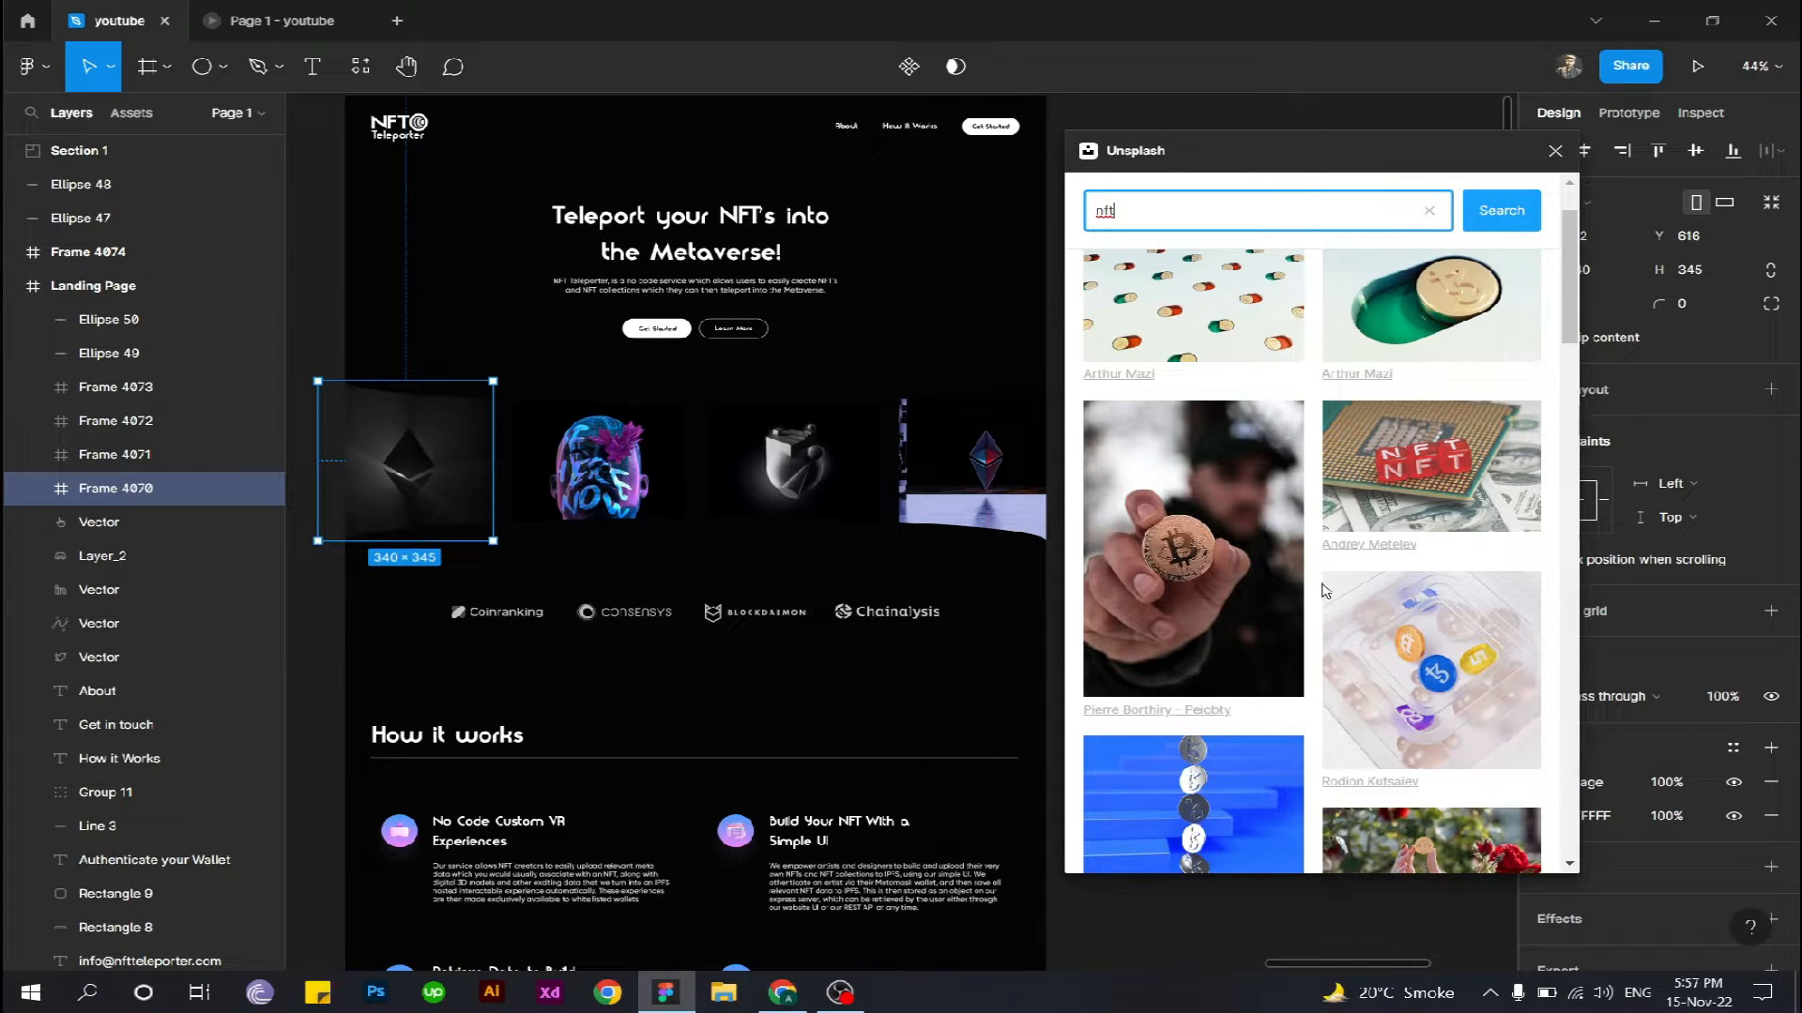
click(1178, 563)
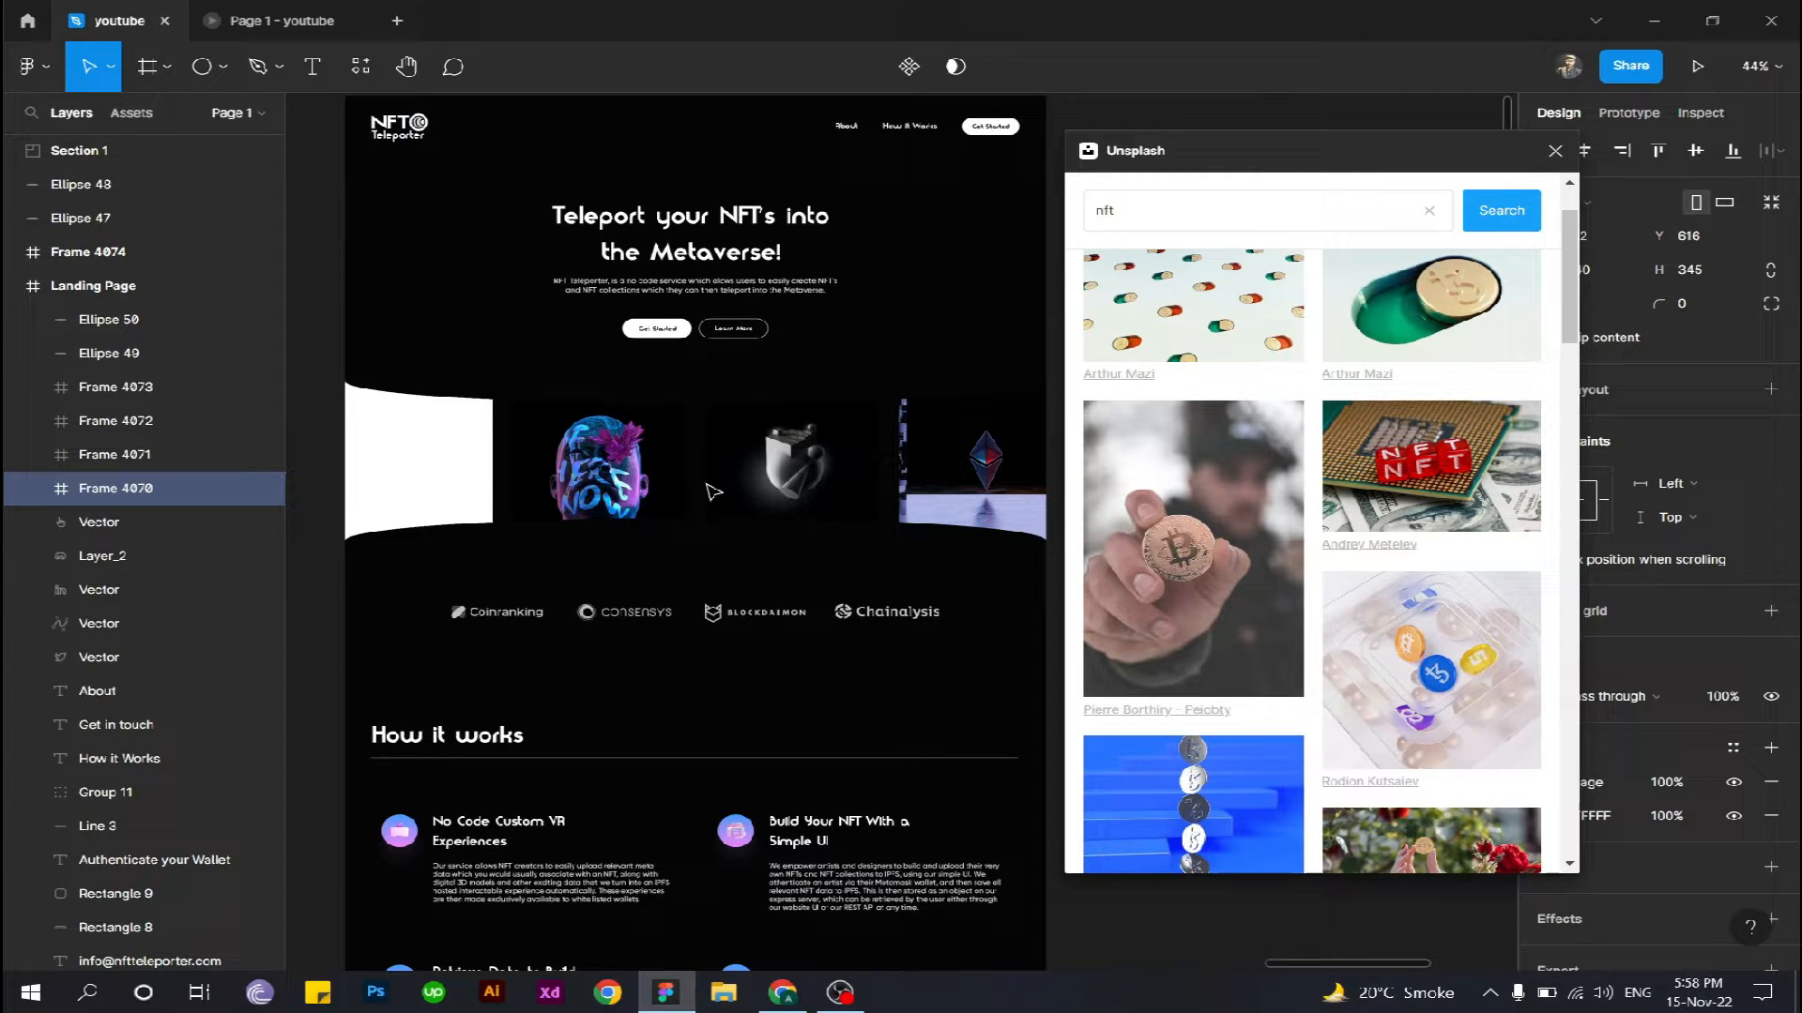
- Fill the third image frame, Frame 4072, with the blue coin lollipop photo from the Unsplash nft results
click(630, 472)
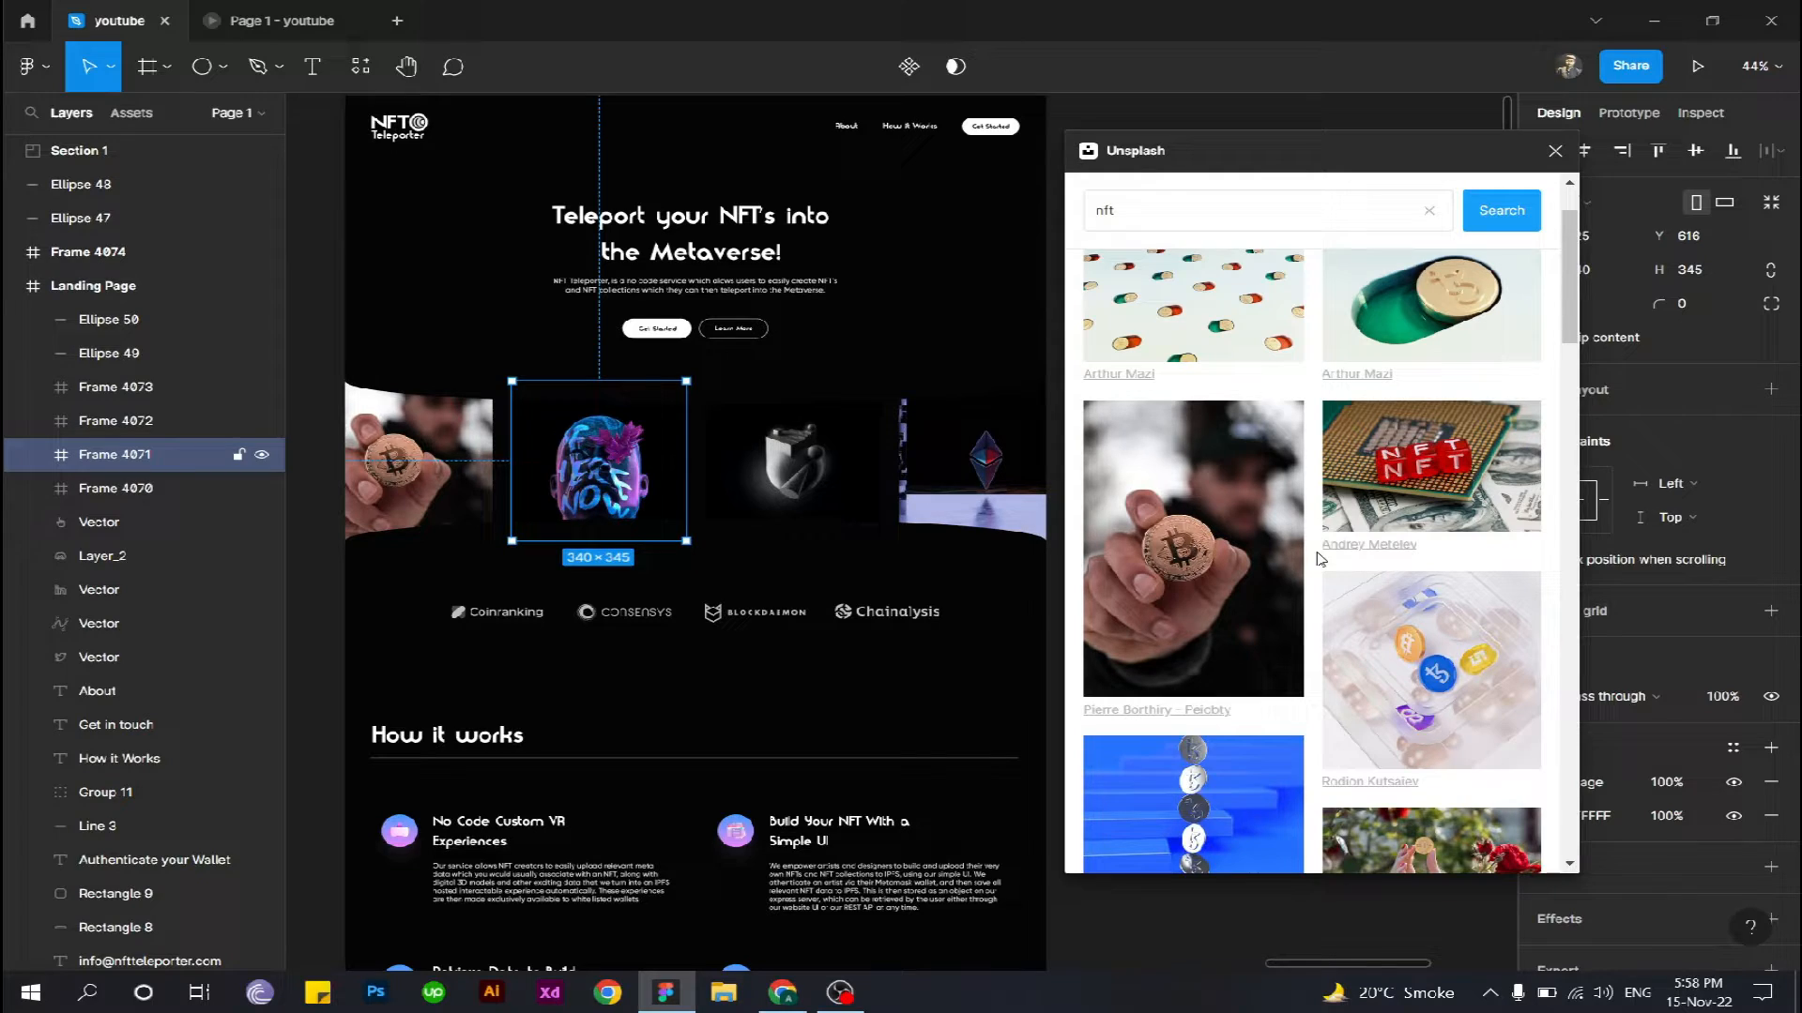
scroll(1201, 500, down, 5)
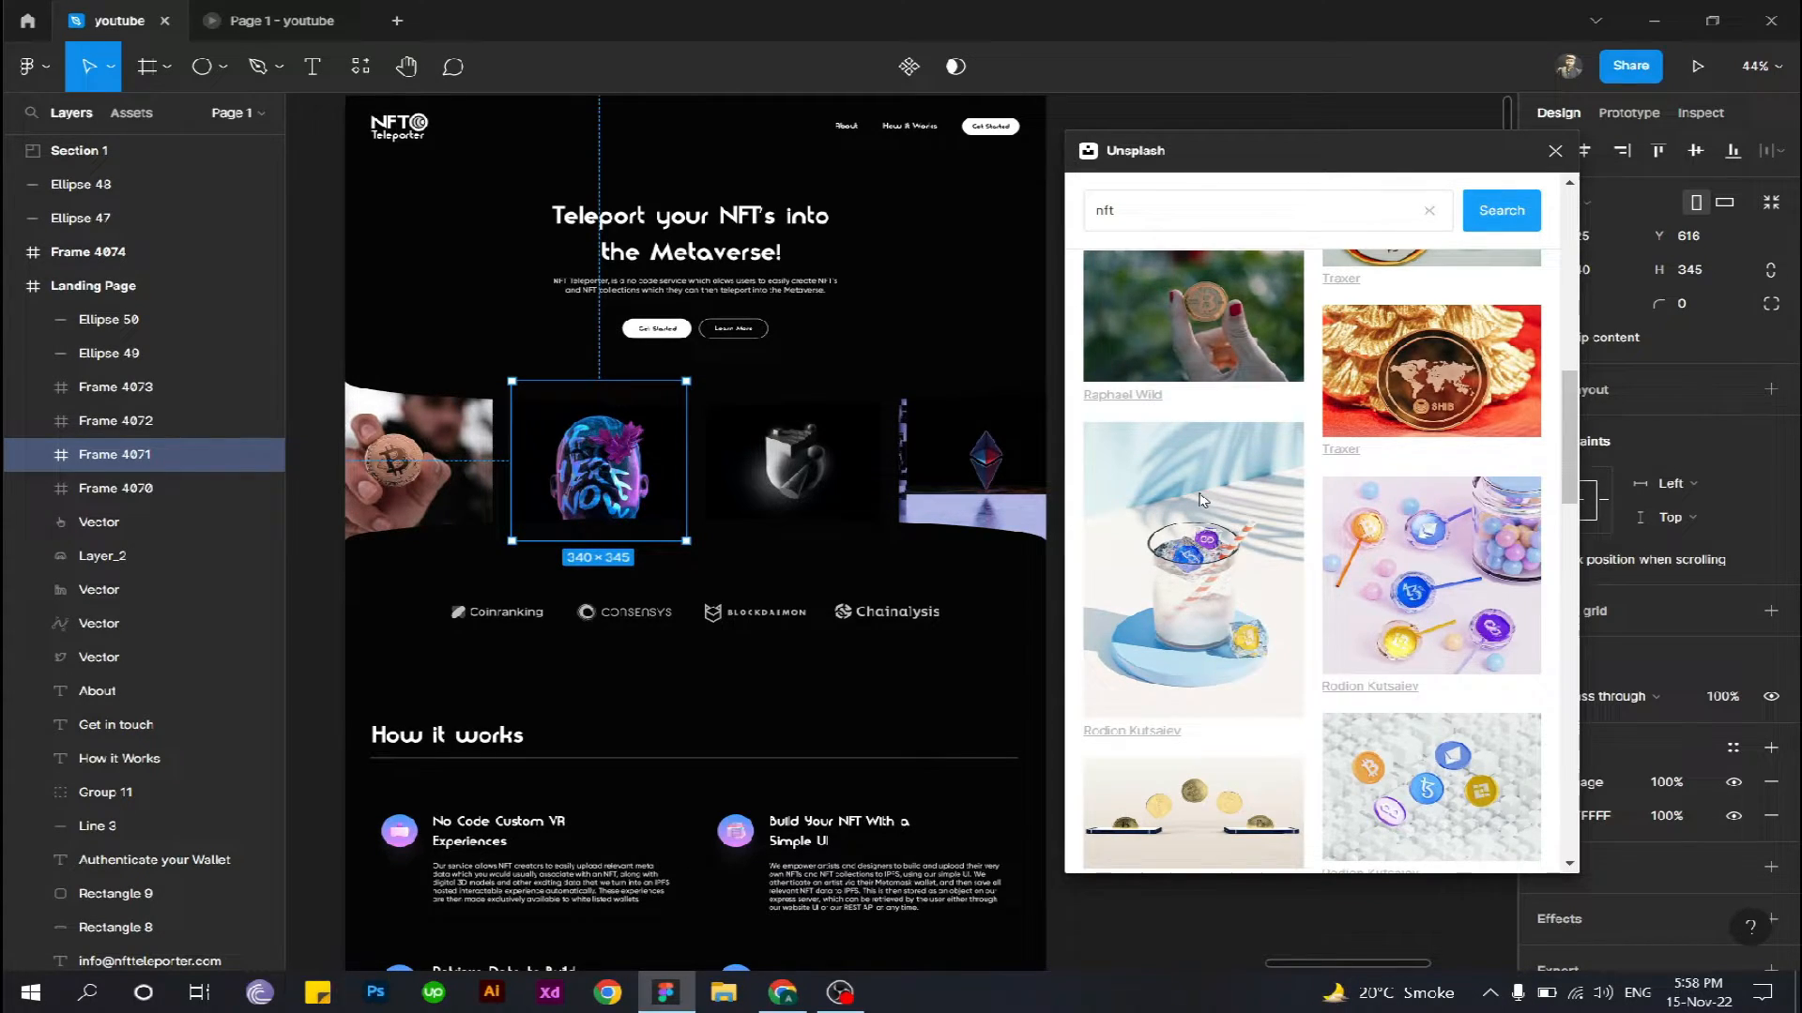
scroll(1201, 500, down, 5)
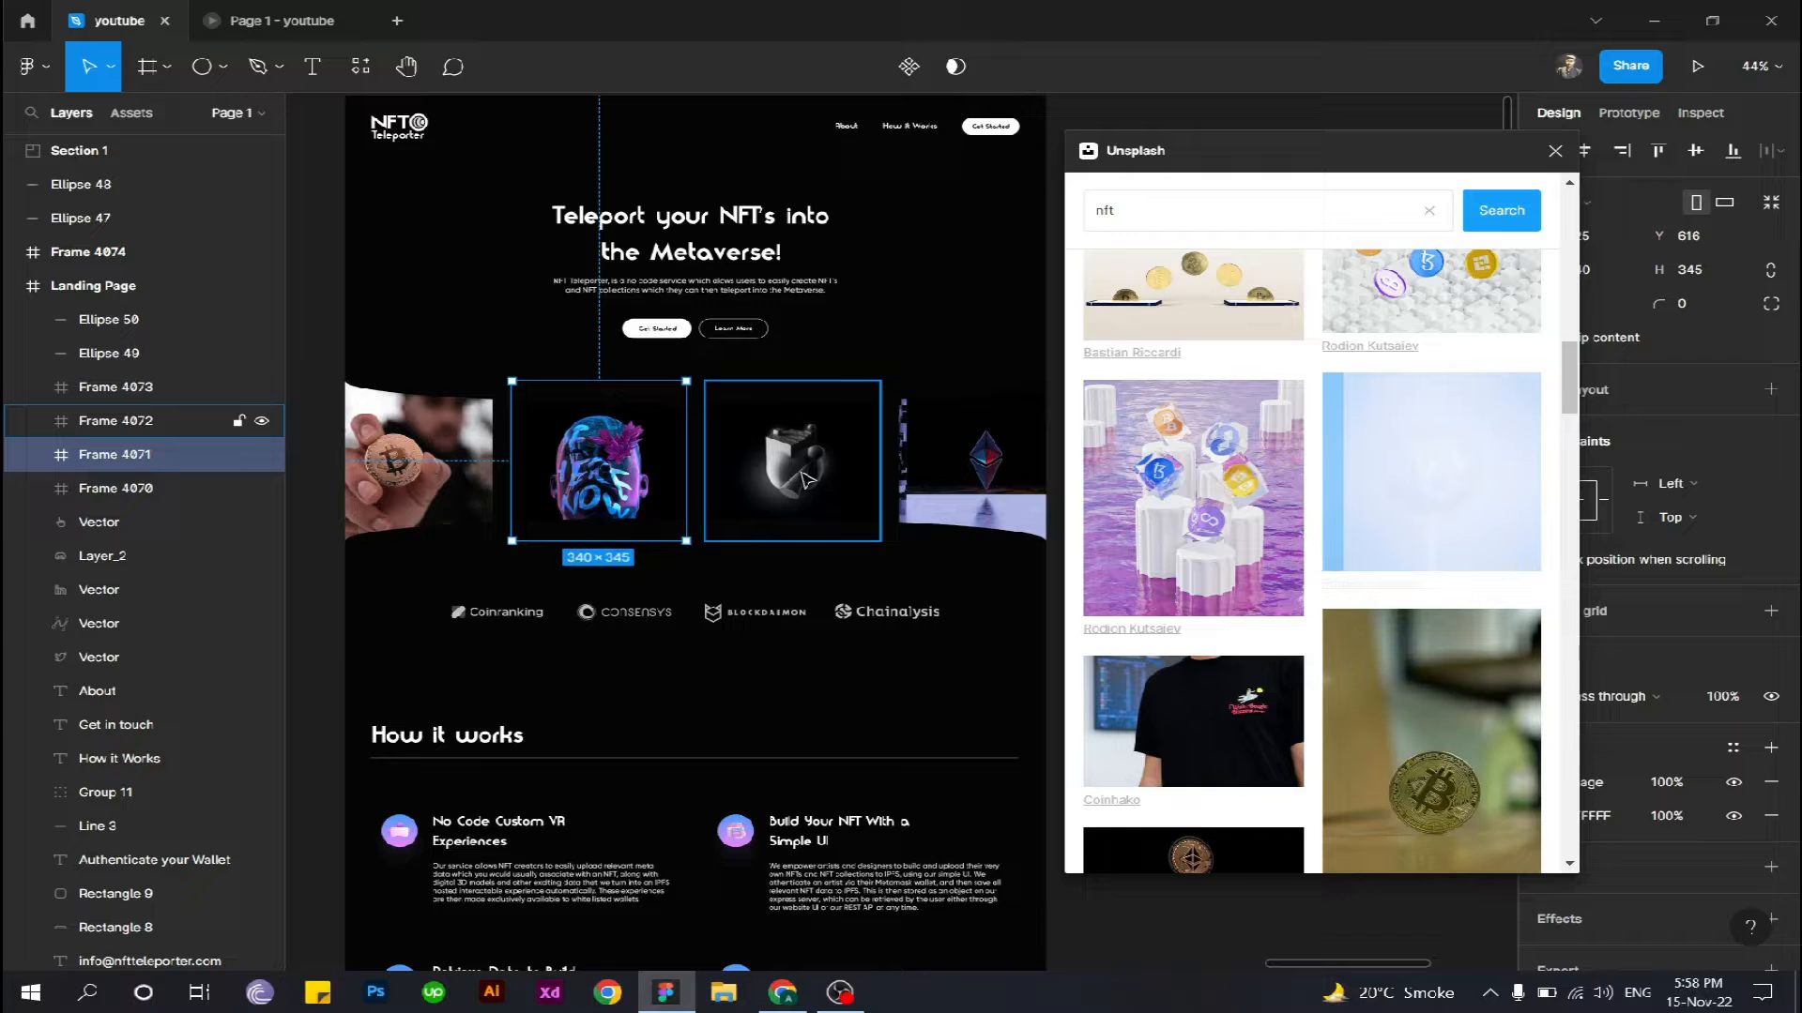
click(804, 480)
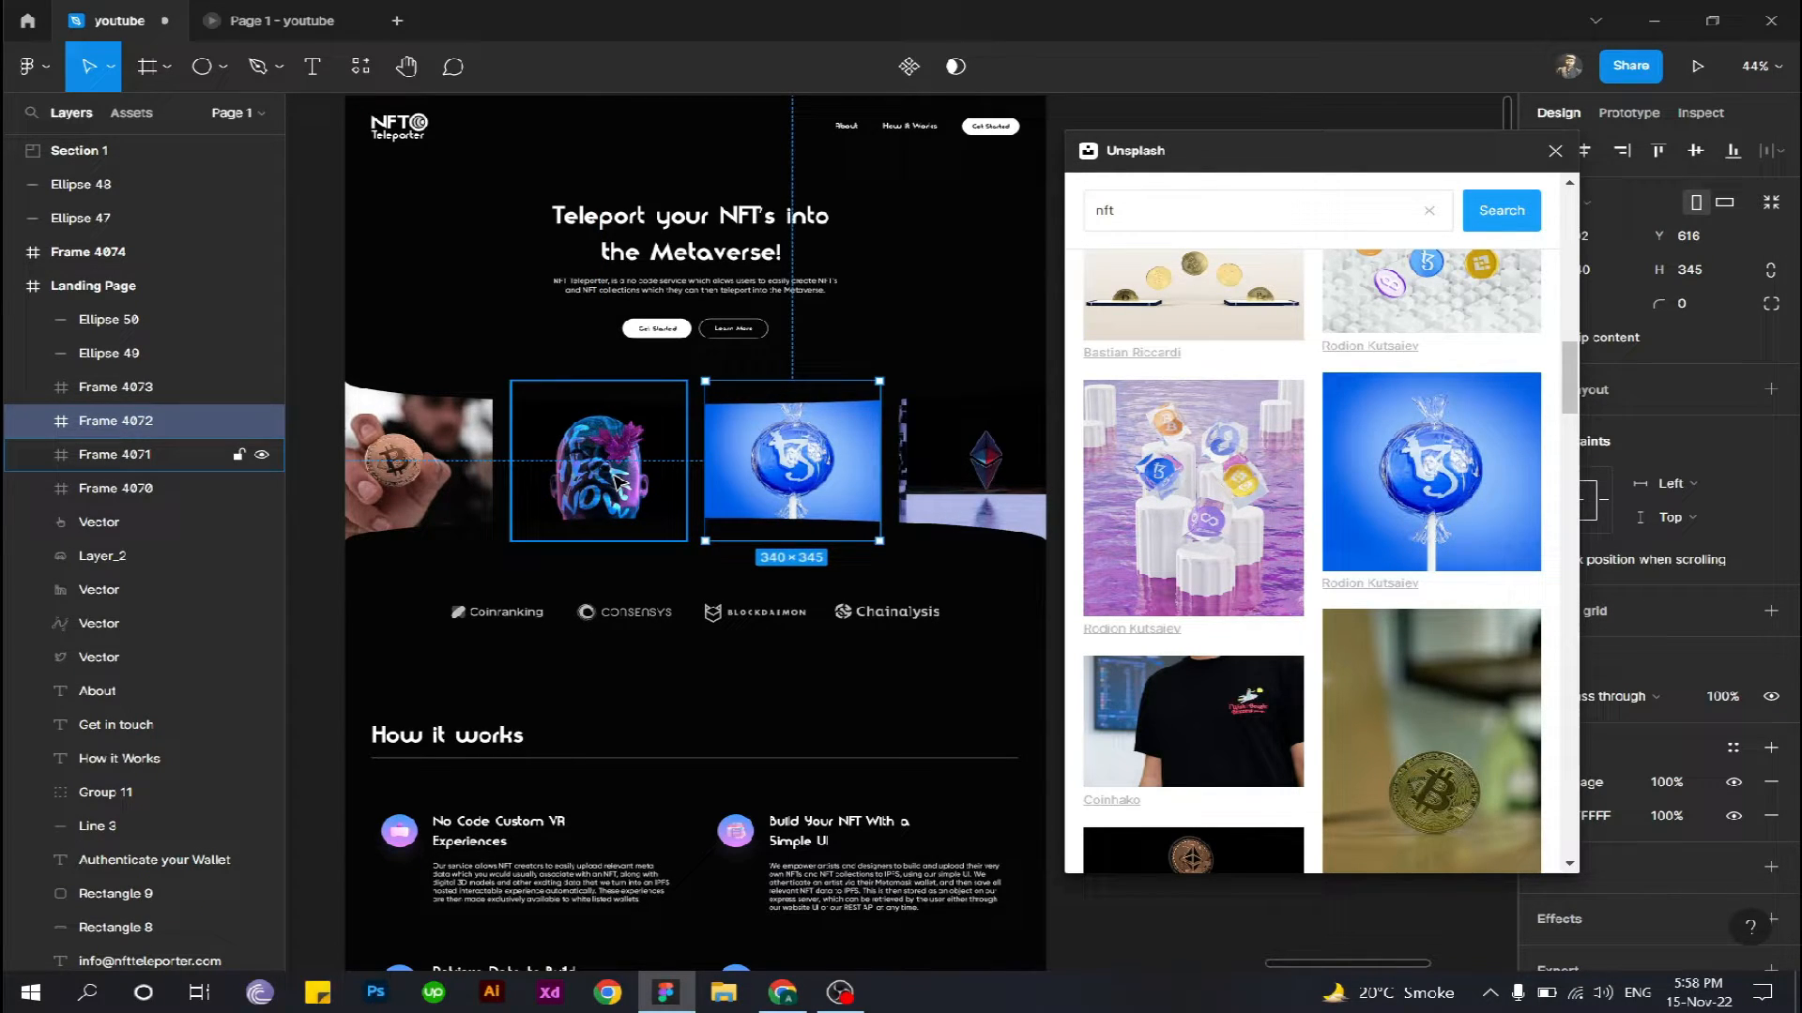
- Fill the second image frame, Frame 4071, with the glowing purple Tezos symbol on a dark background from the Unsplash results
click(620, 482)
scroll(1300, 620, down, 6)
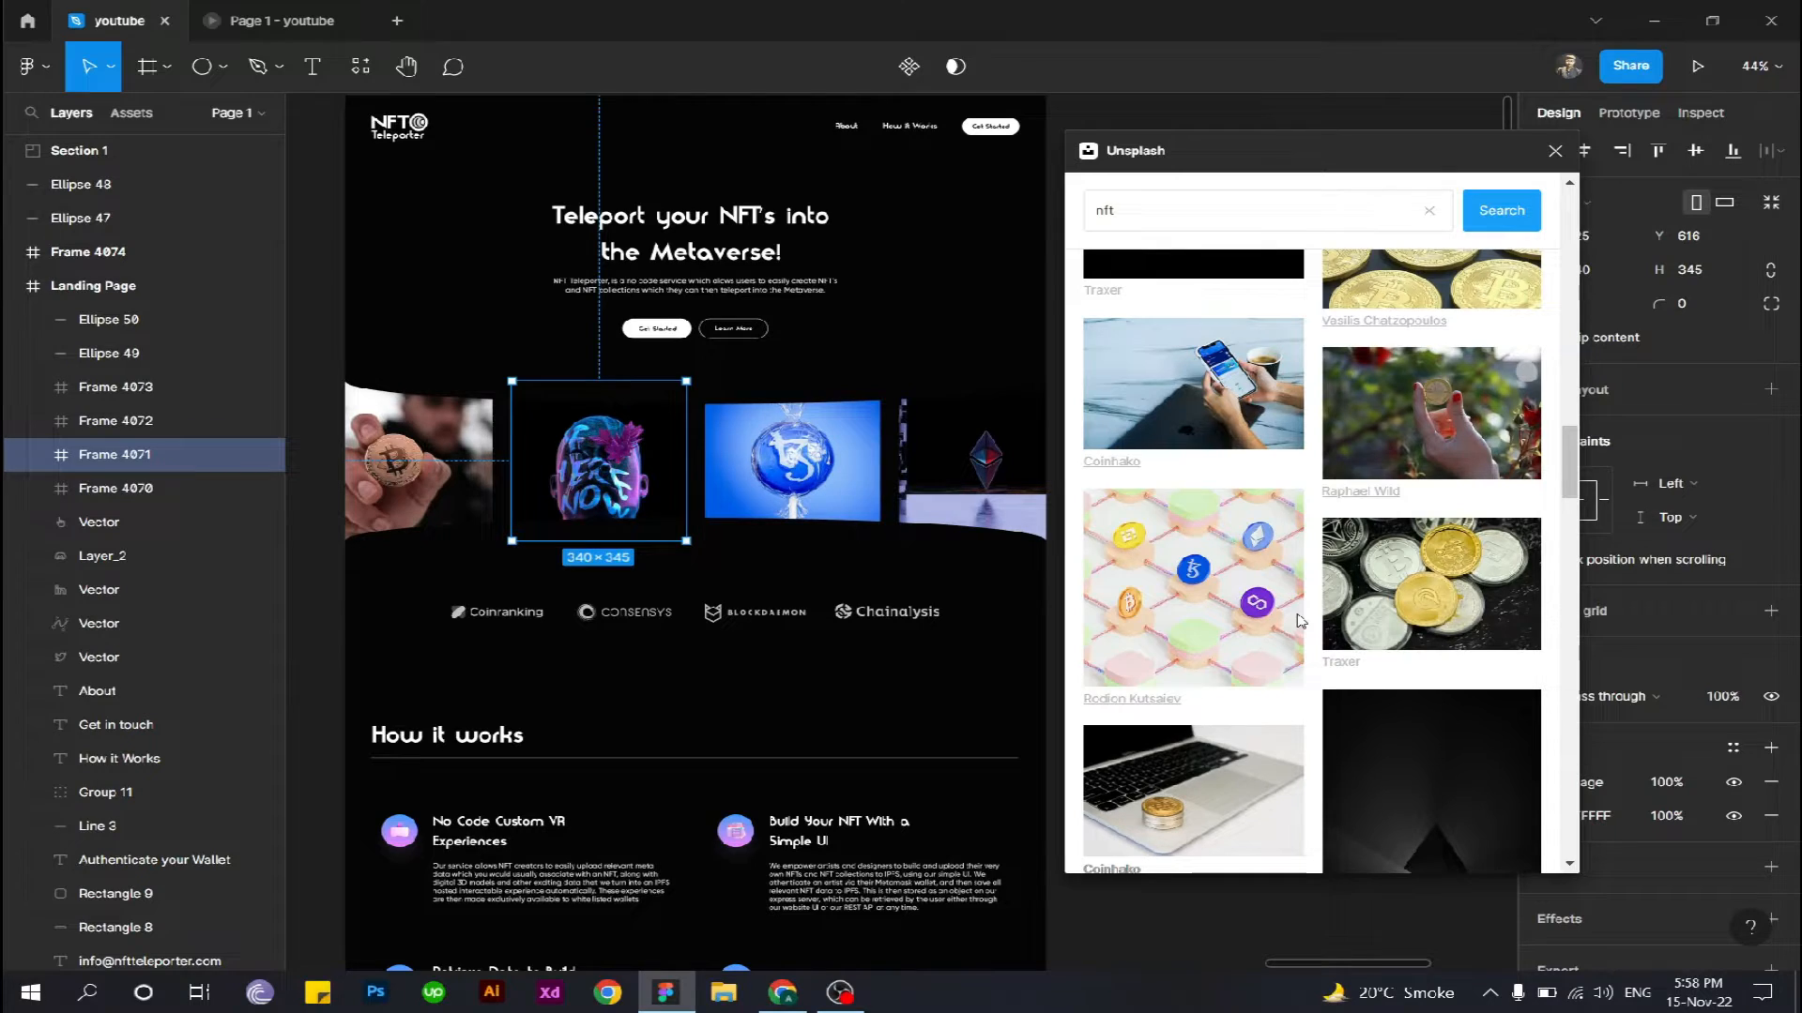
scroll(1220, 480, down, 3)
scroll(1220, 480, down, 4)
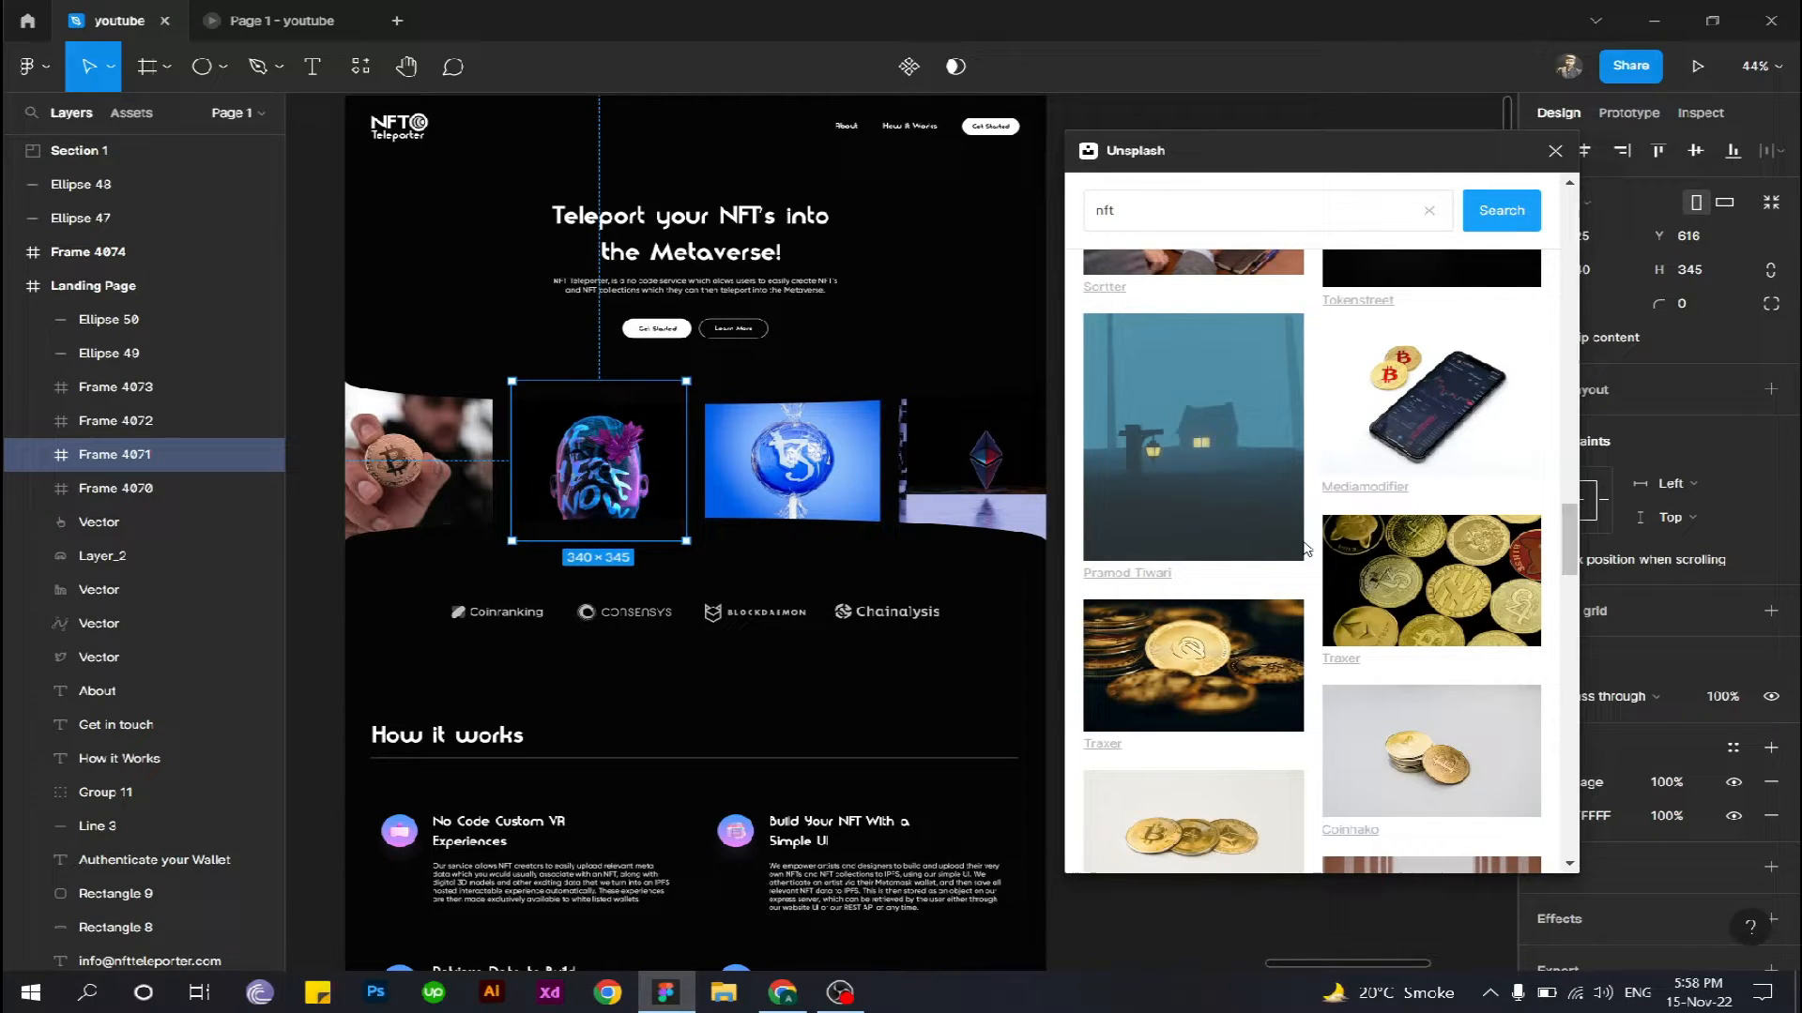
scroll(1305, 563, down, 5)
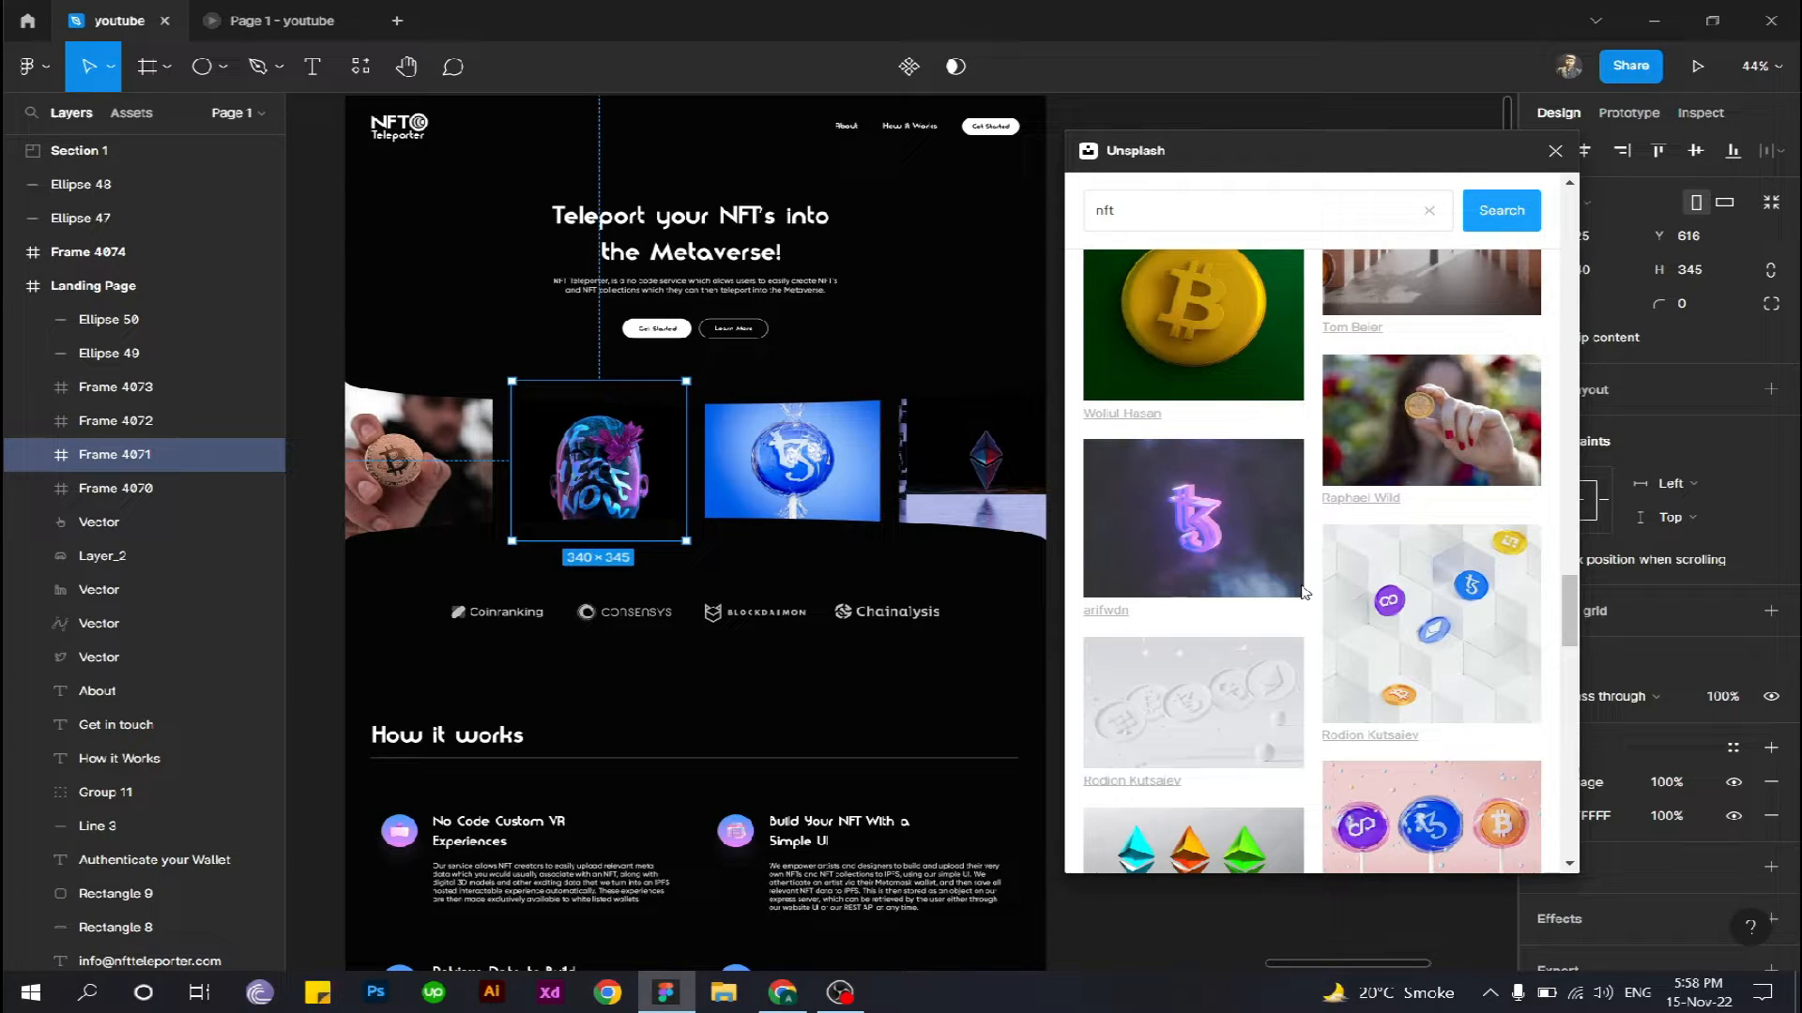
click(1218, 539)
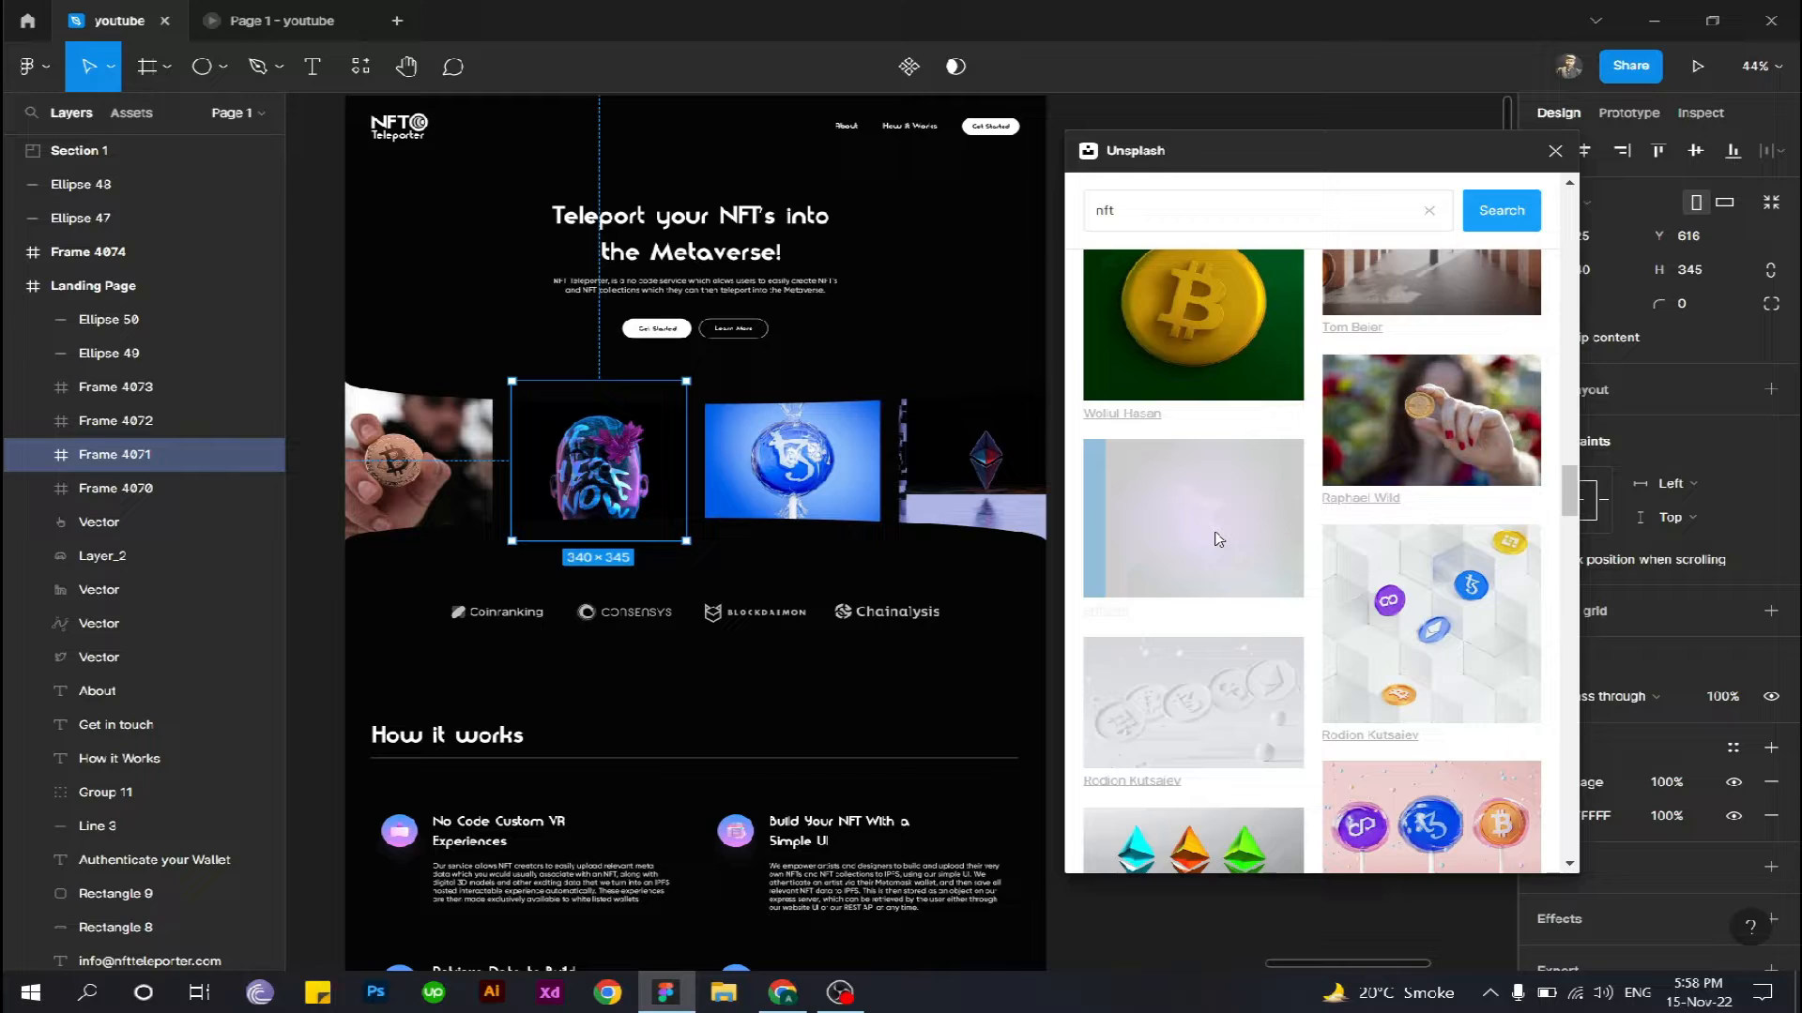
- Fill the fourth image frame, Frame 4073, with the grey and violet block cluster image from Unsplash, and close the plugin
click(961, 477)
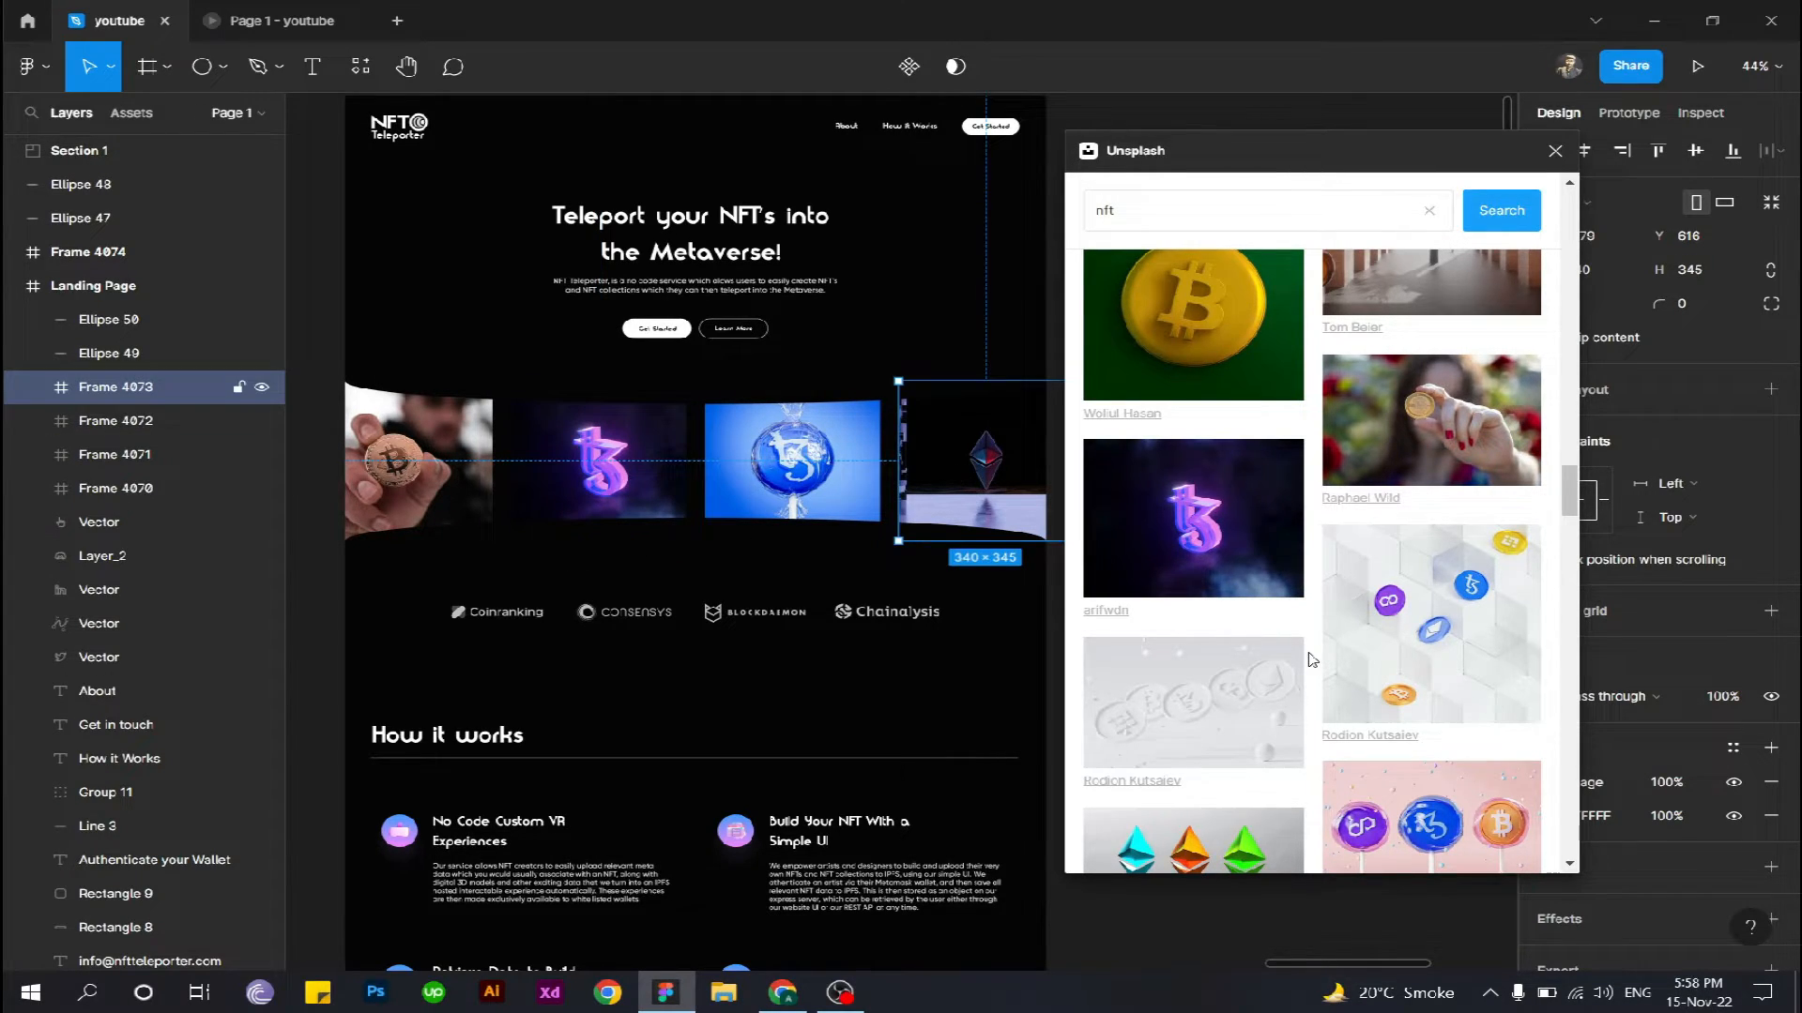
scroll(1308, 652, down, 3)
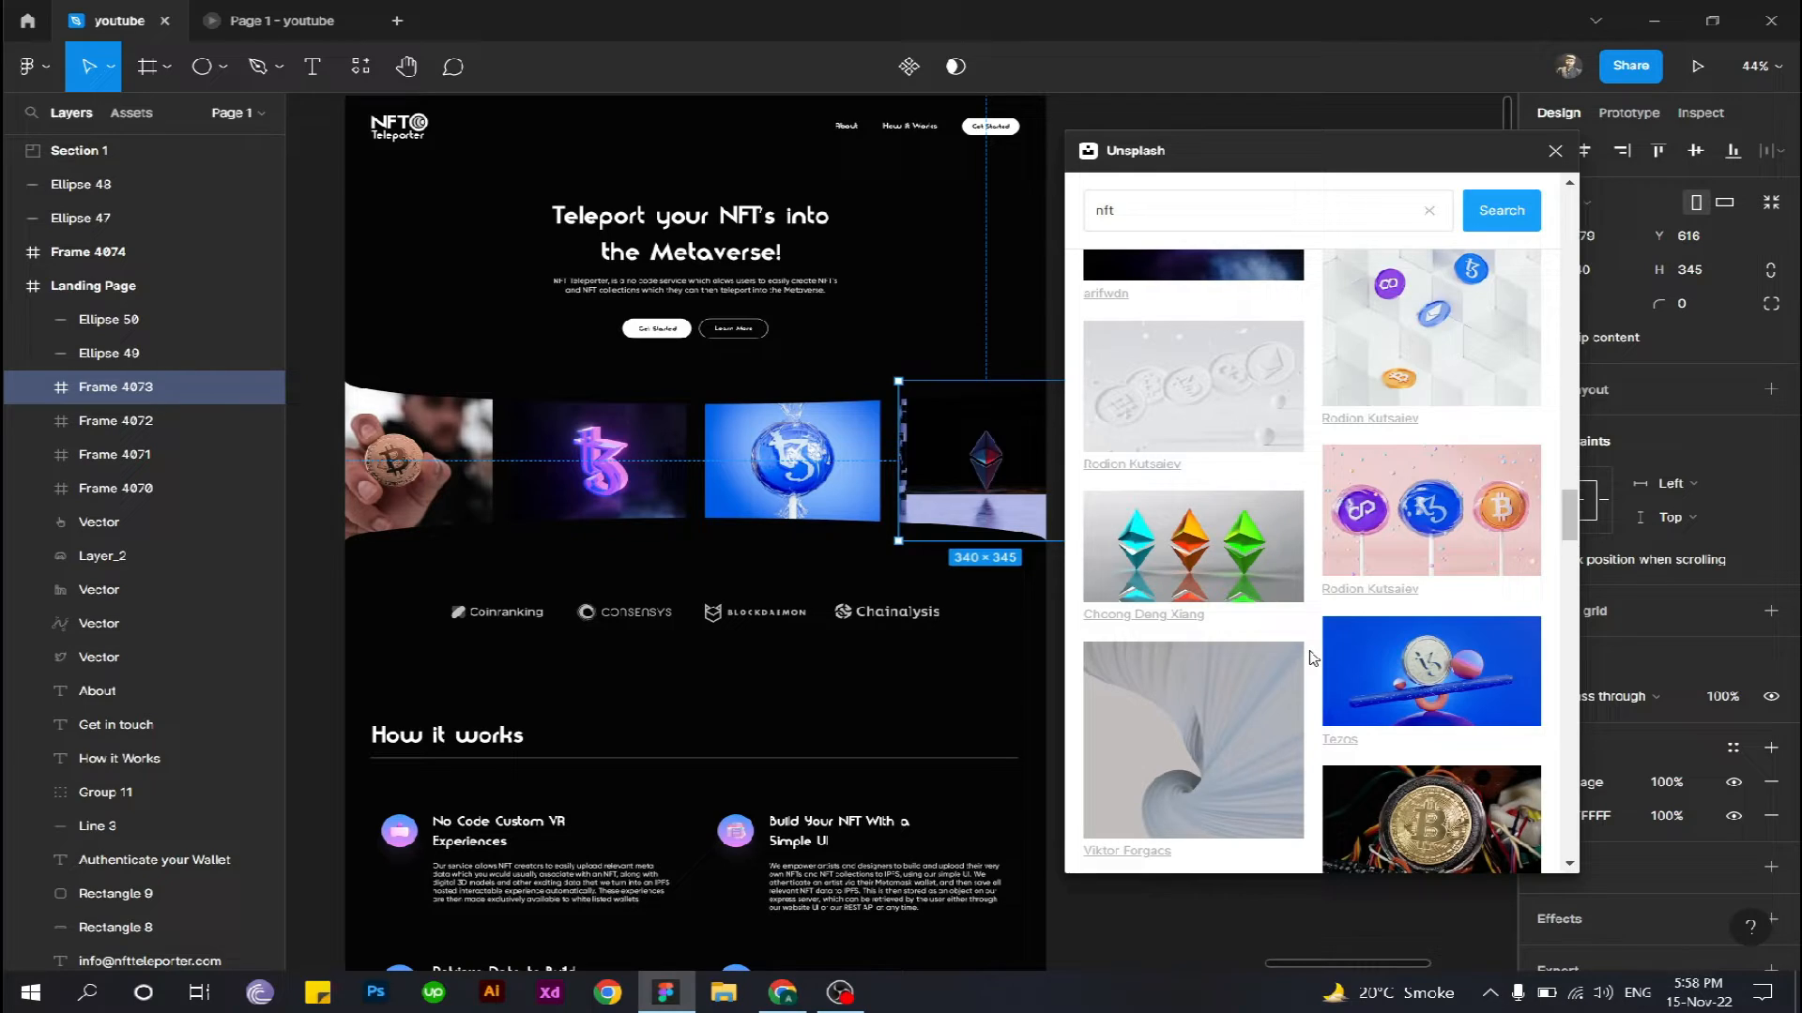
scroll(1310, 658, down, 5)
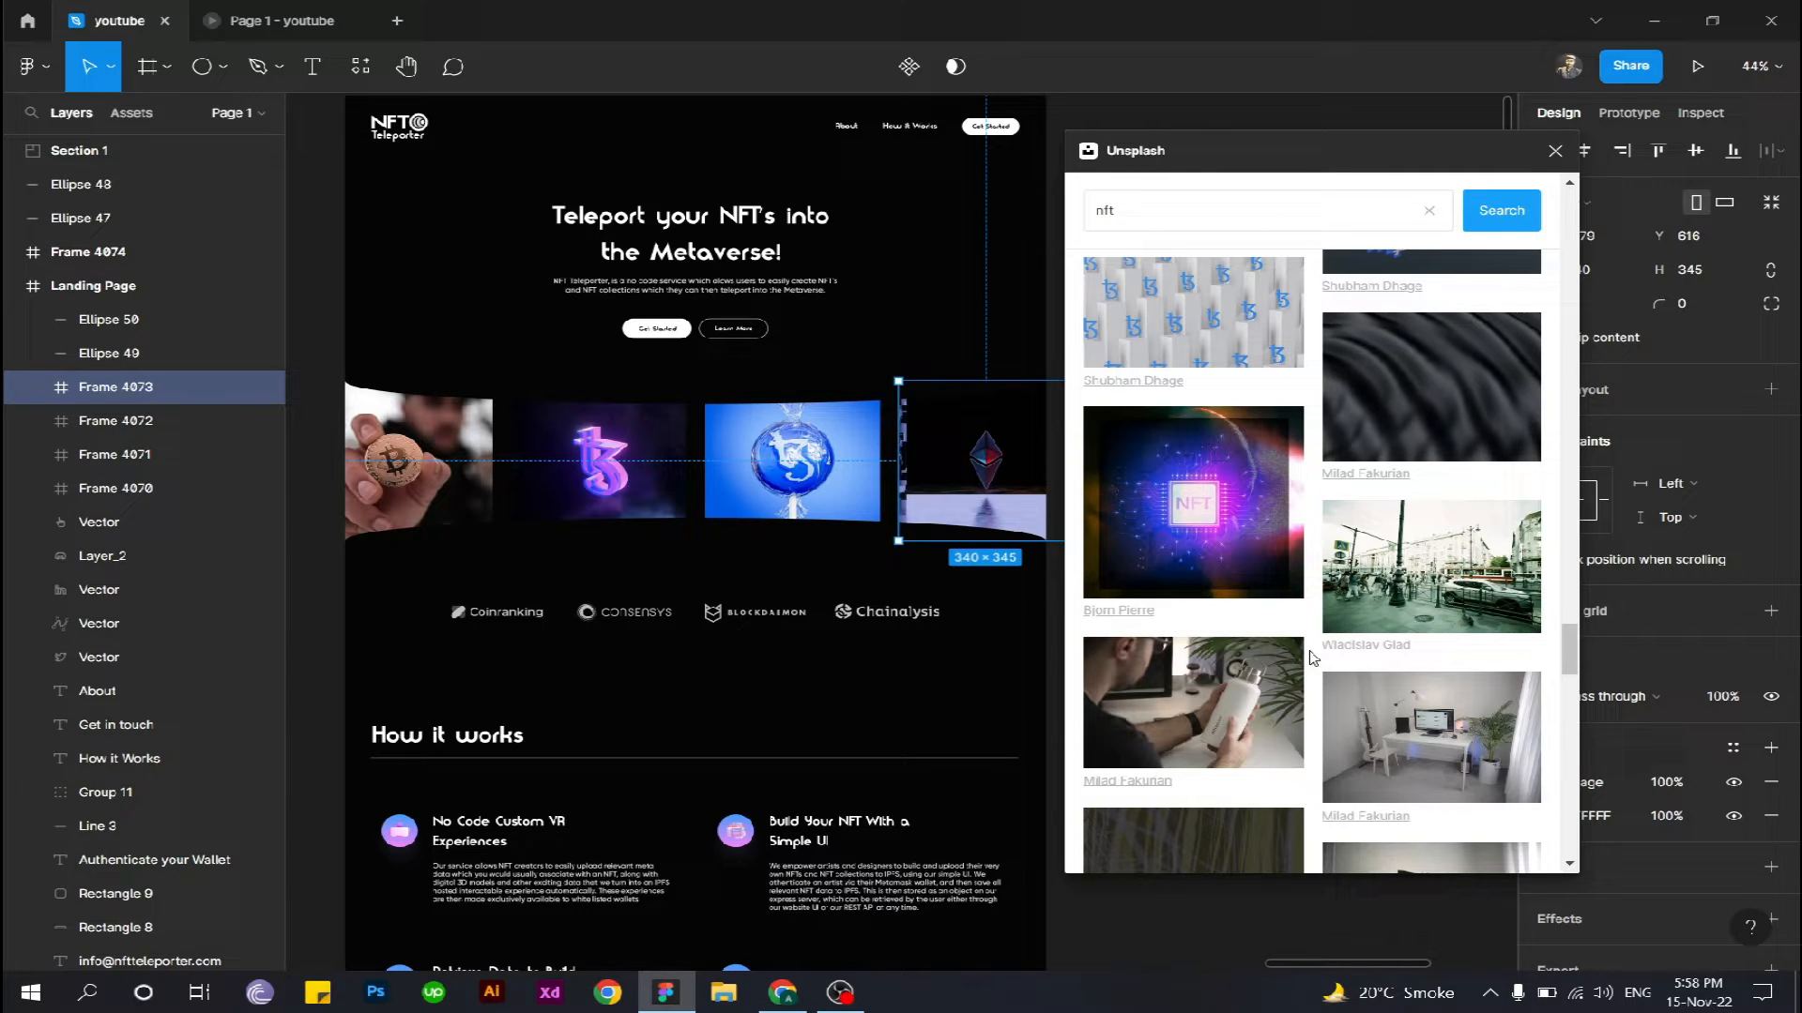
scroll(1465, 406, up, 3)
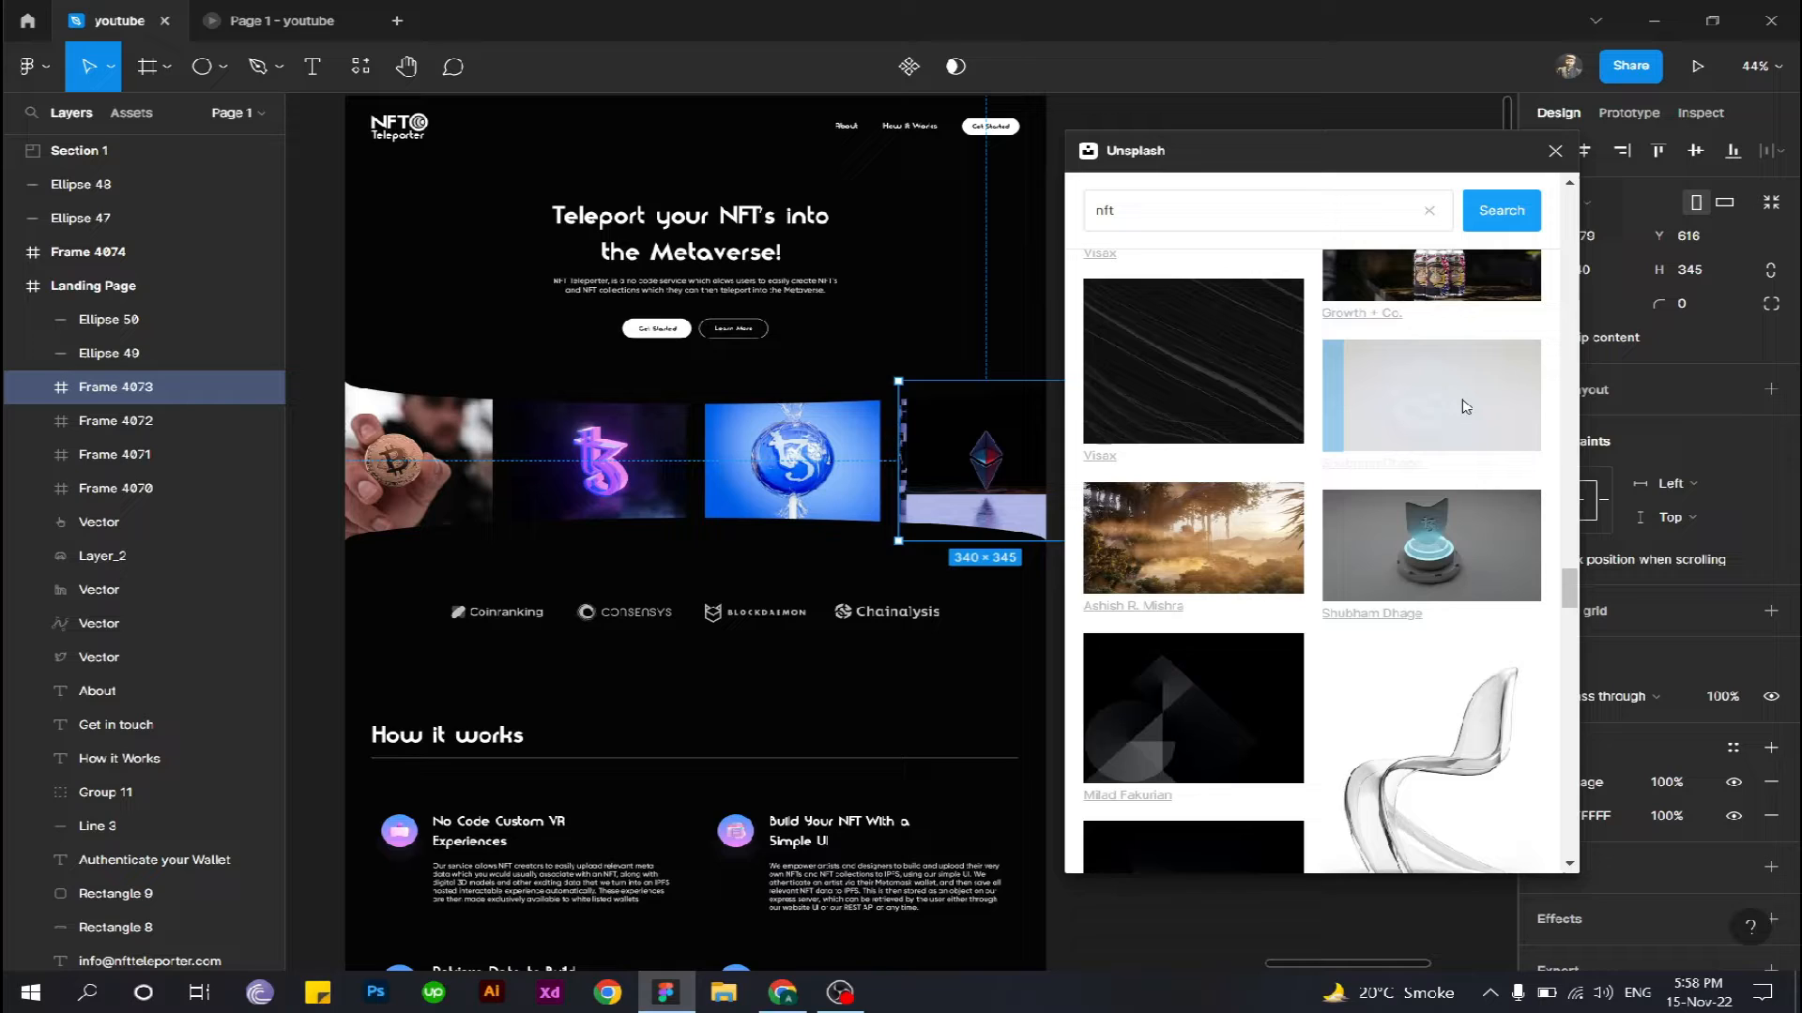
click(1556, 152)
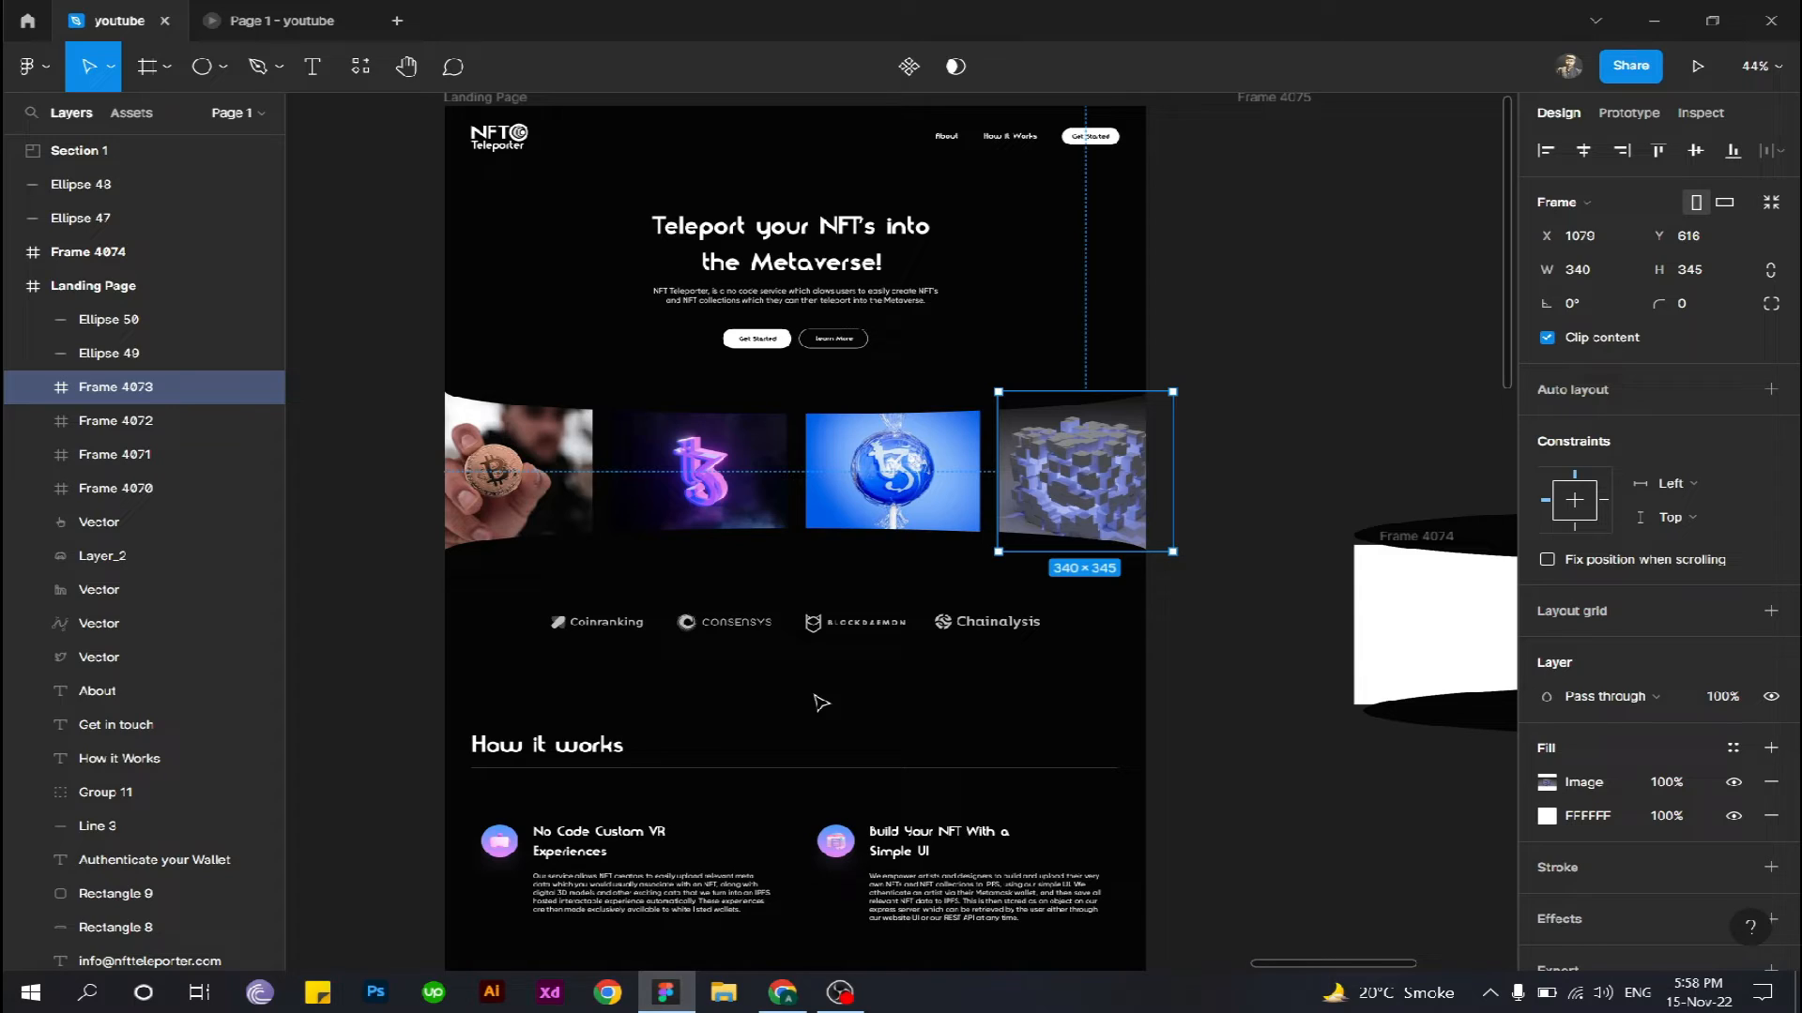
click(821, 703)
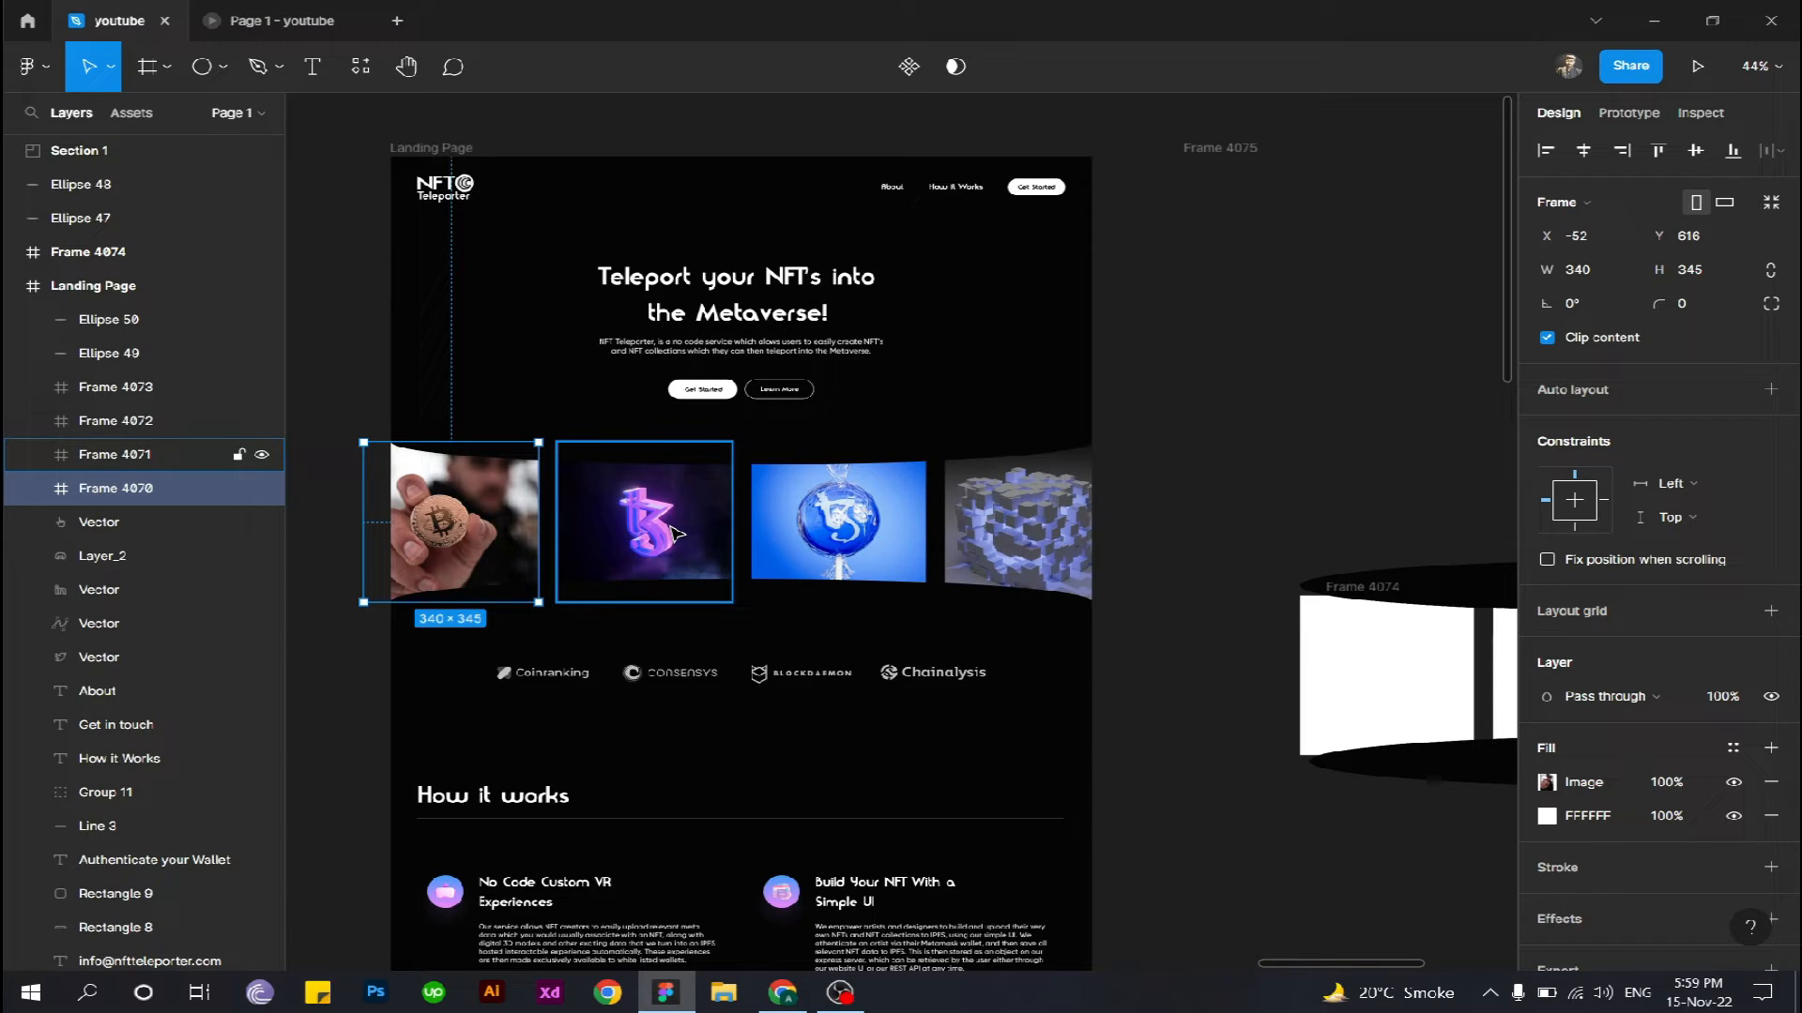
- Combine the four image frames, Frame 4070 to Frame 4073, into one horizontal auto layout frame
shift+click(808, 533)
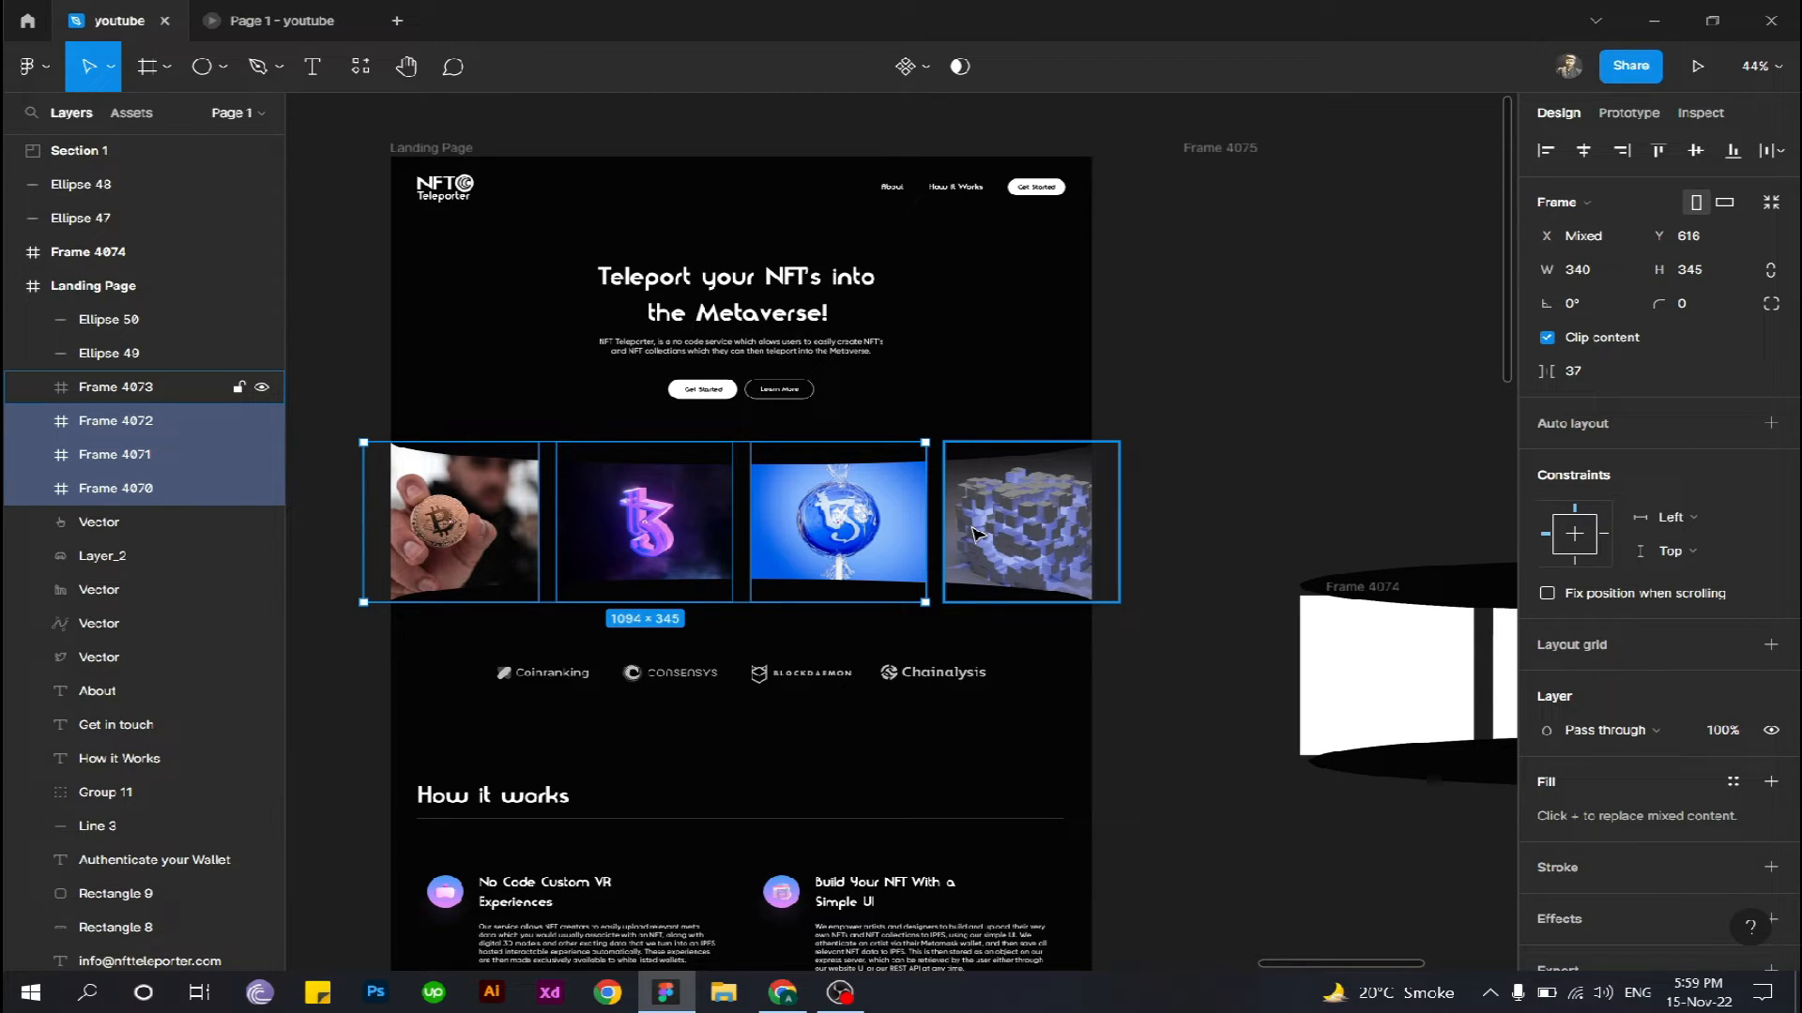
shift+click(974, 533)
right_click(990, 535)
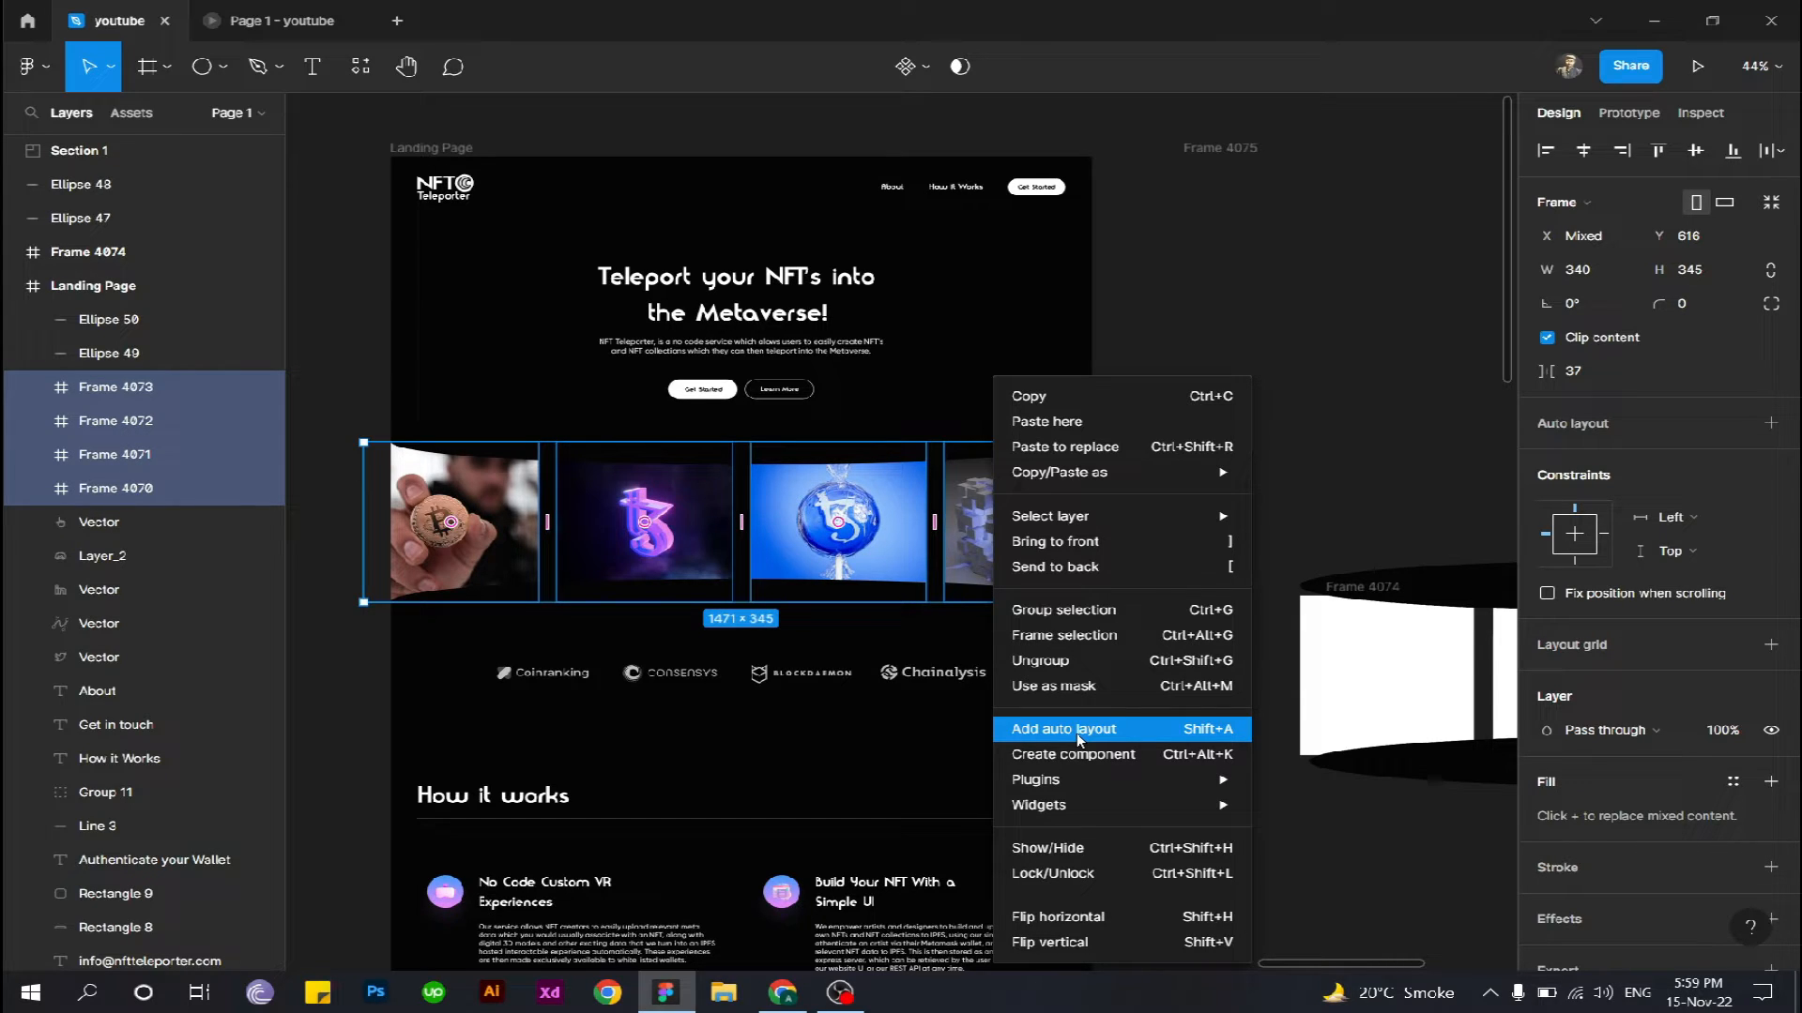
click(1063, 730)
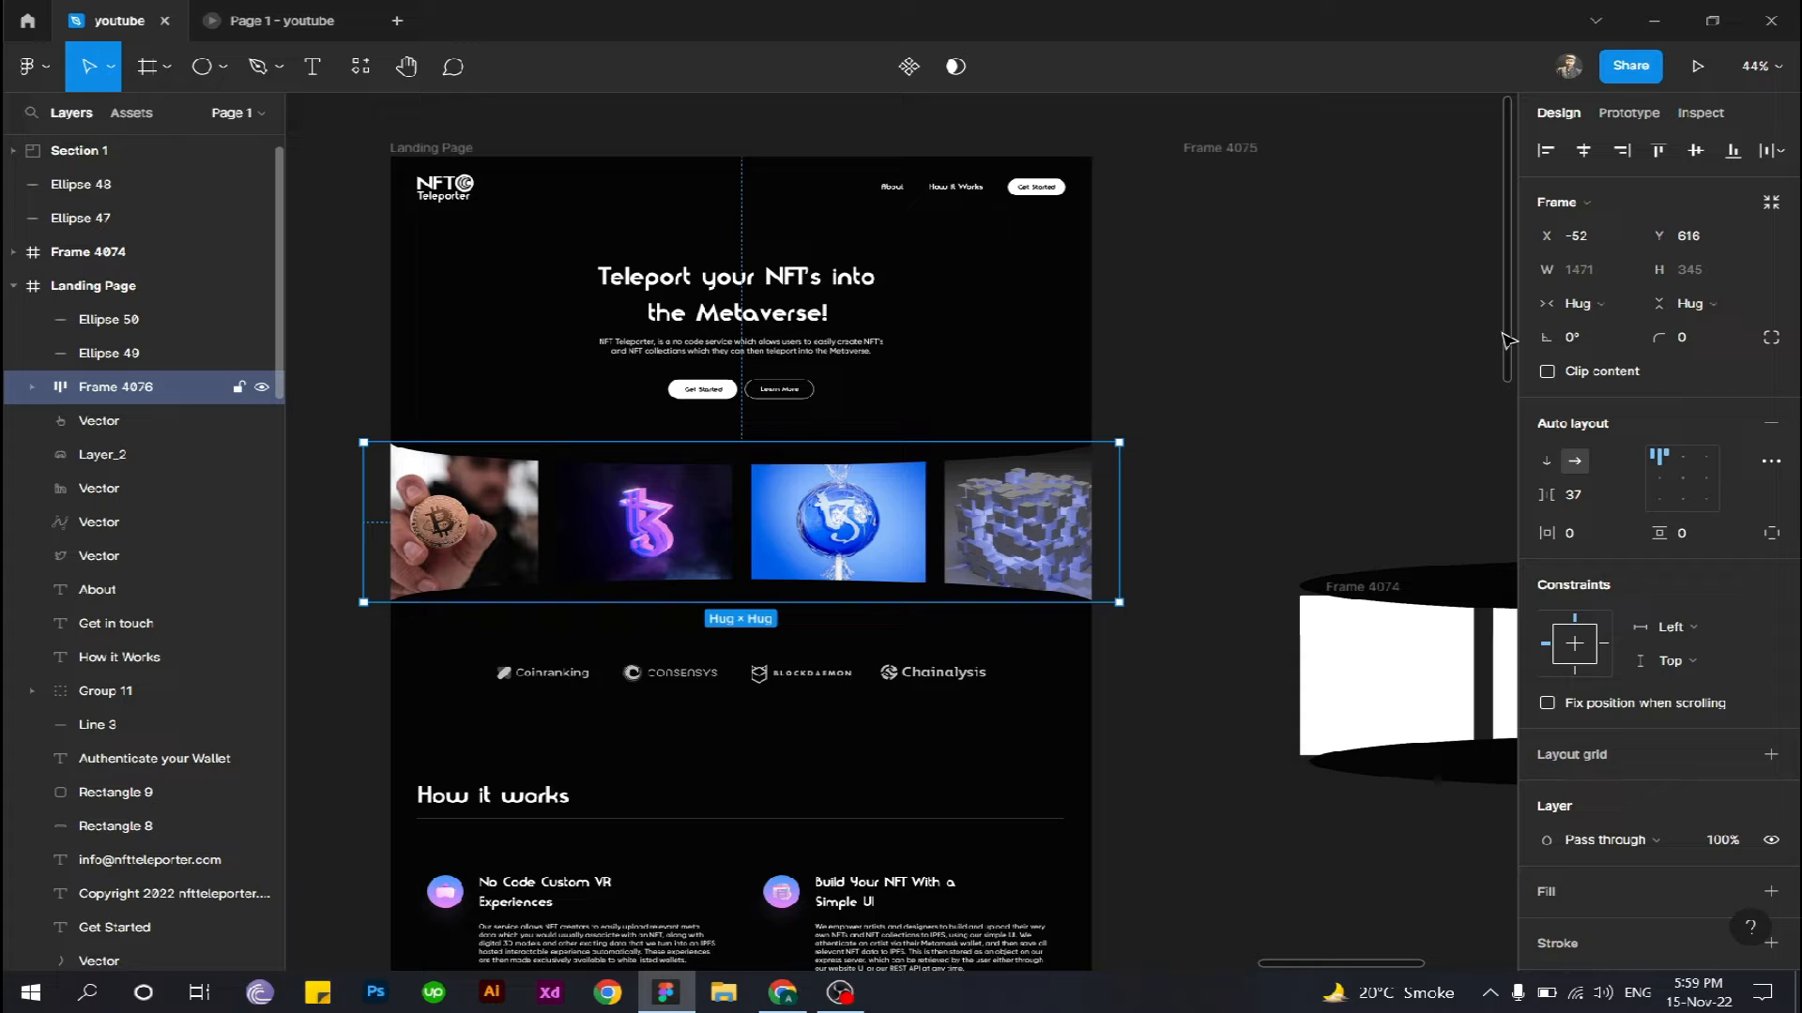
- Set the overflow scrolling of the image row's auto layout frame to Horizontal scrolling
click(1629, 113)
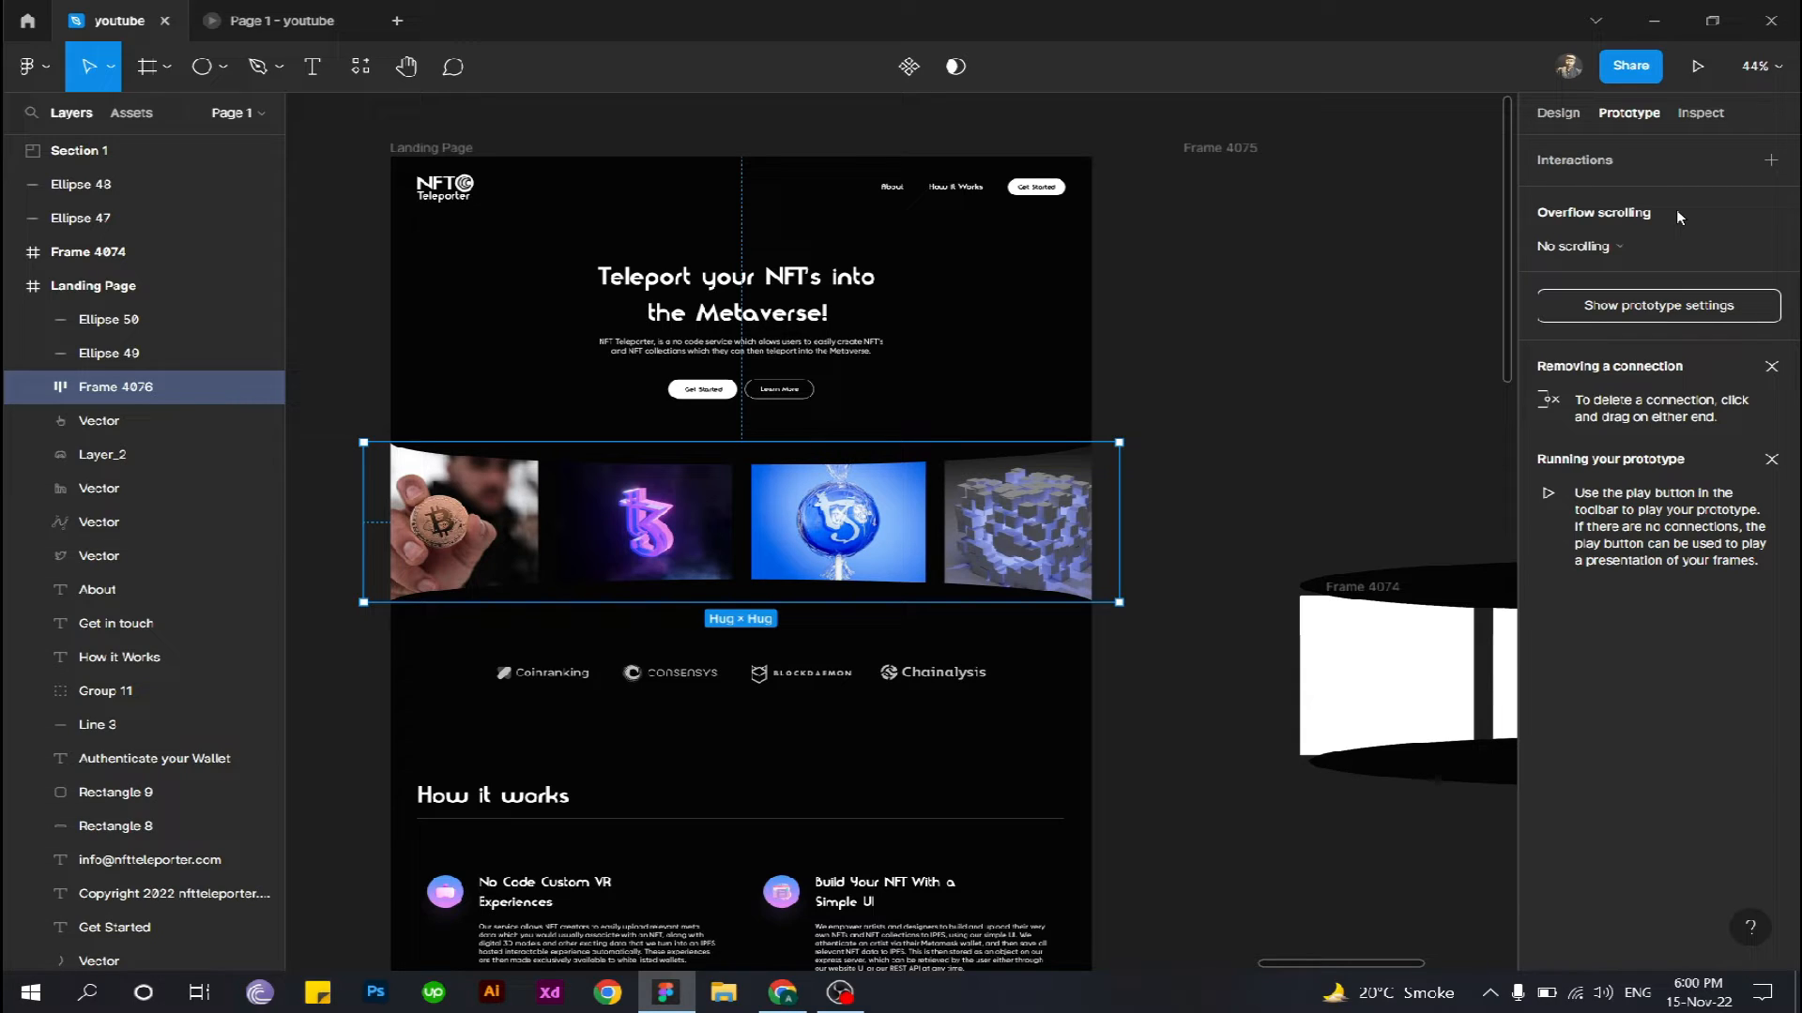
click(1585, 246)
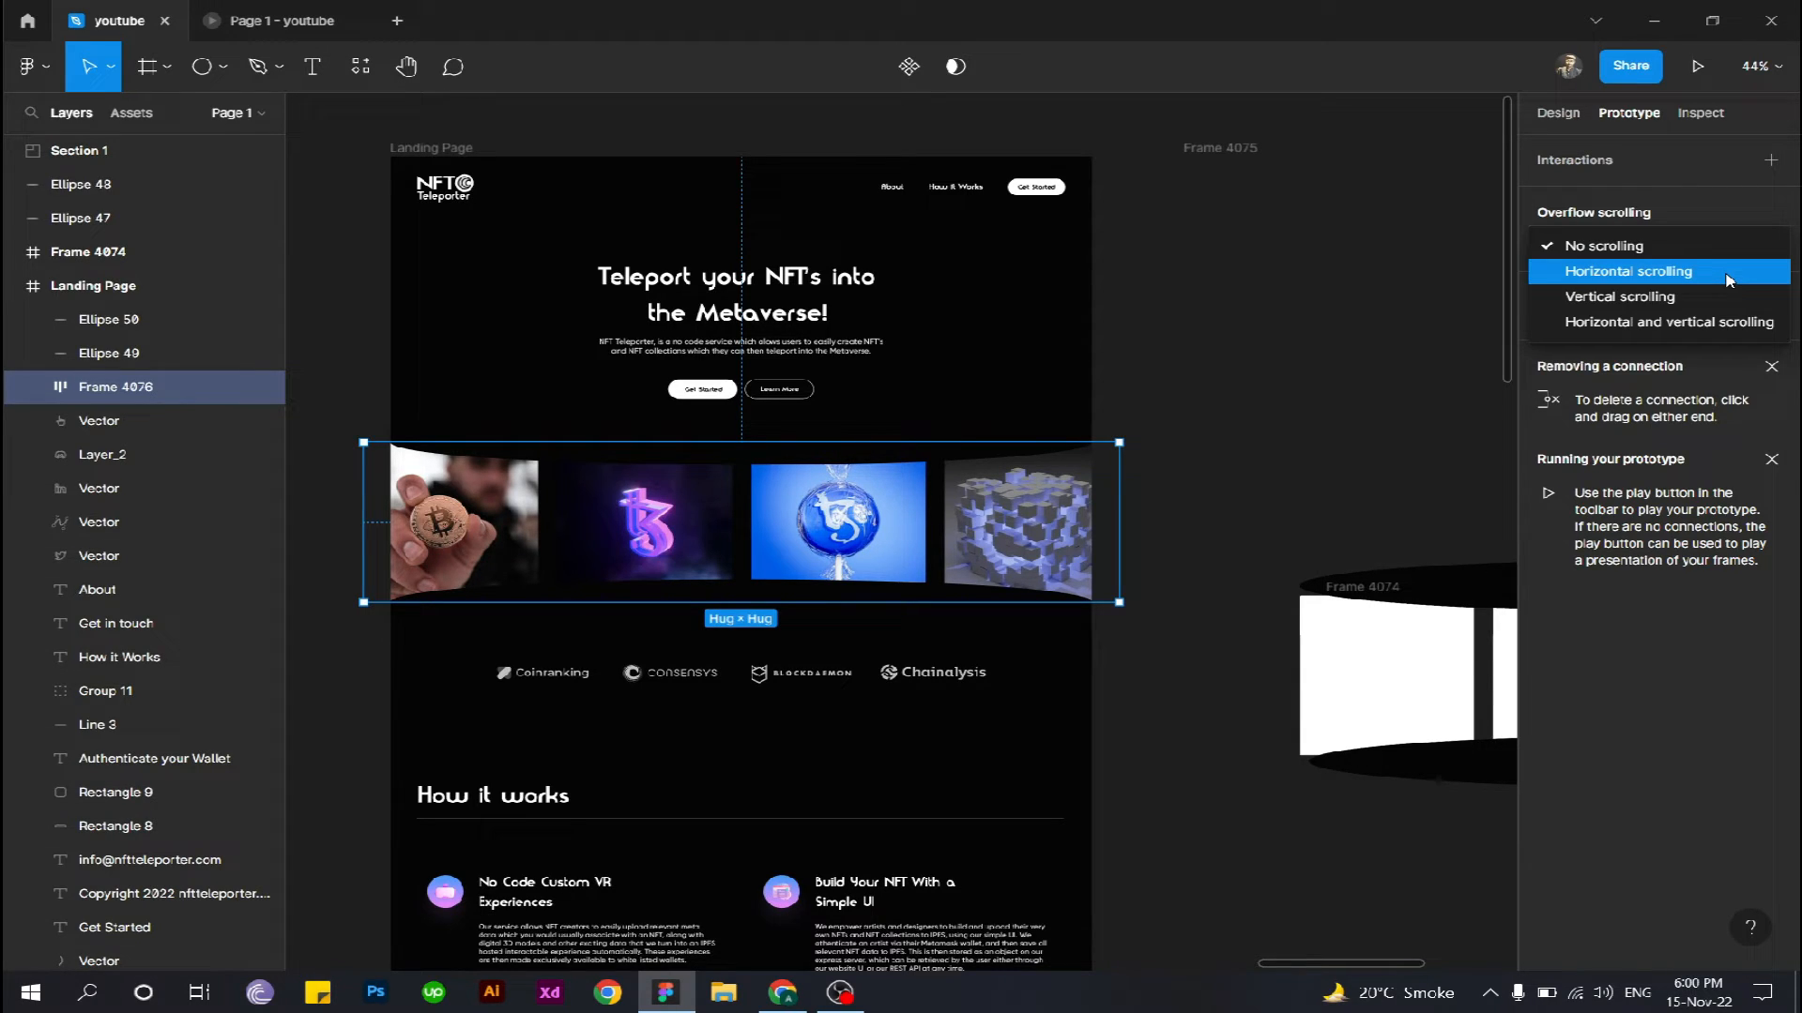
click(1729, 280)
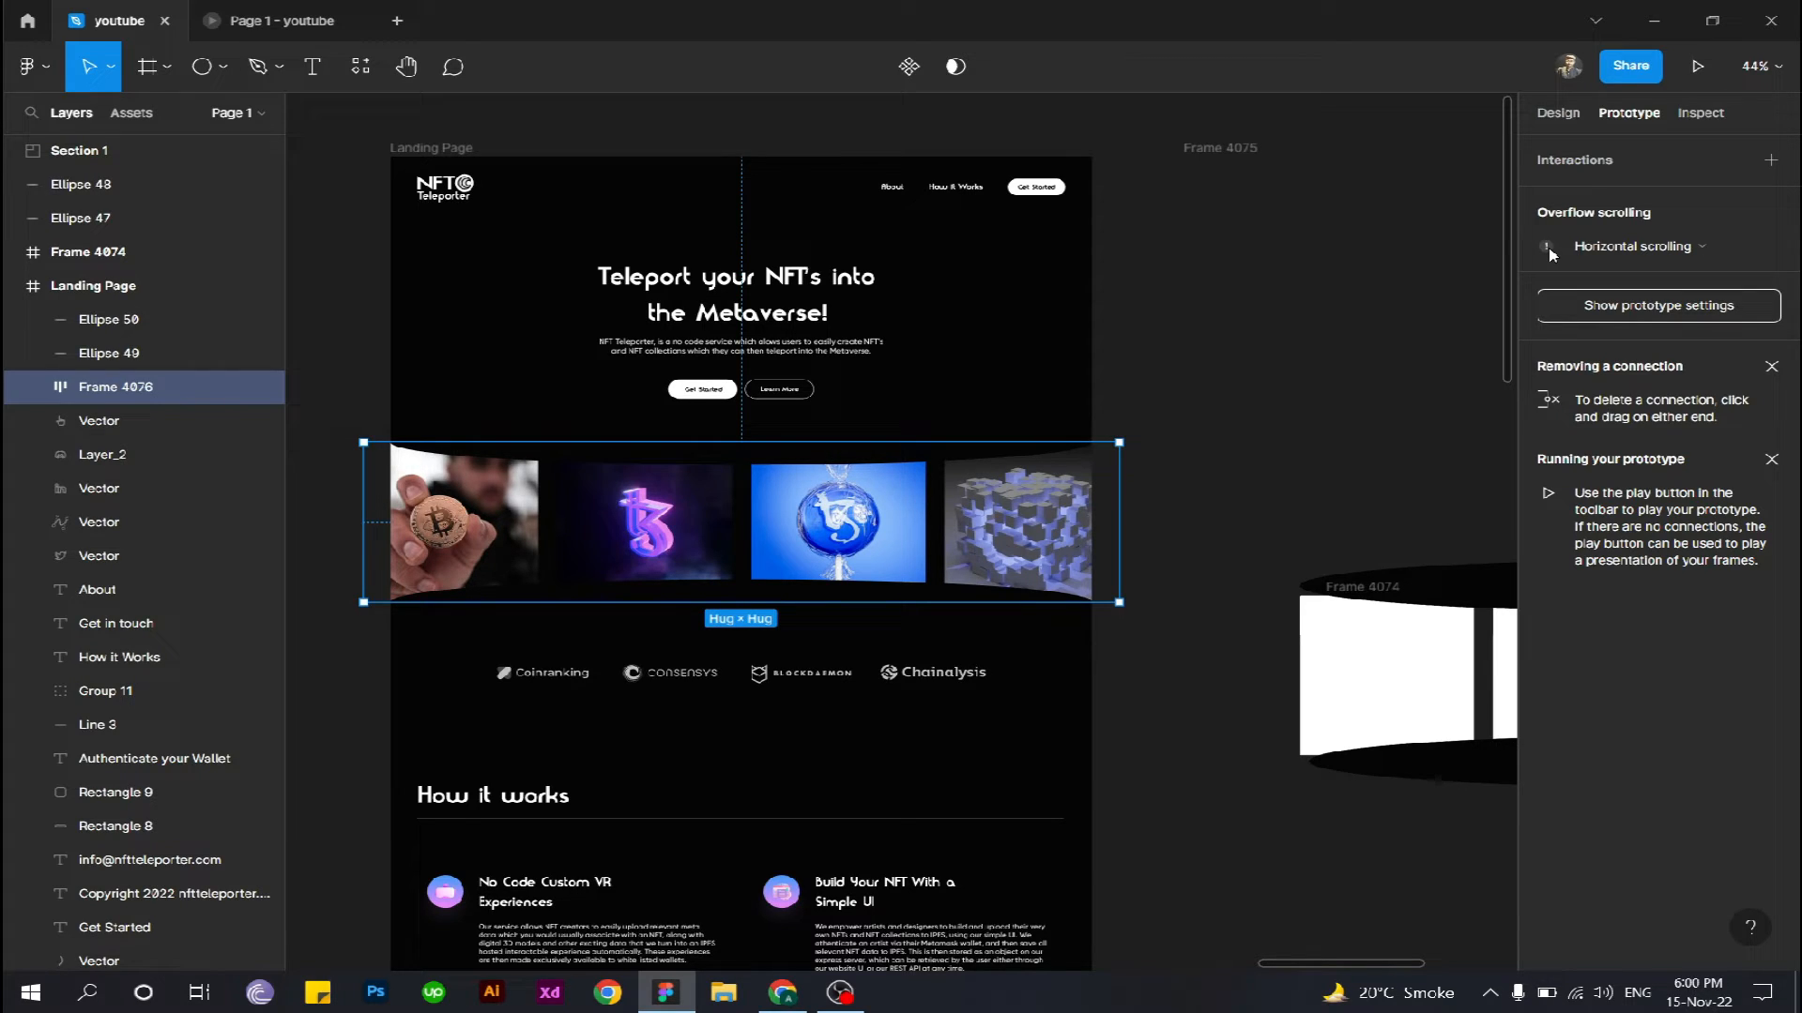
mouse_move(1548, 251)
- Resize the image row's auto layout frame from both sides to the page edges, 1366 wide at X 0
key(shift+e)
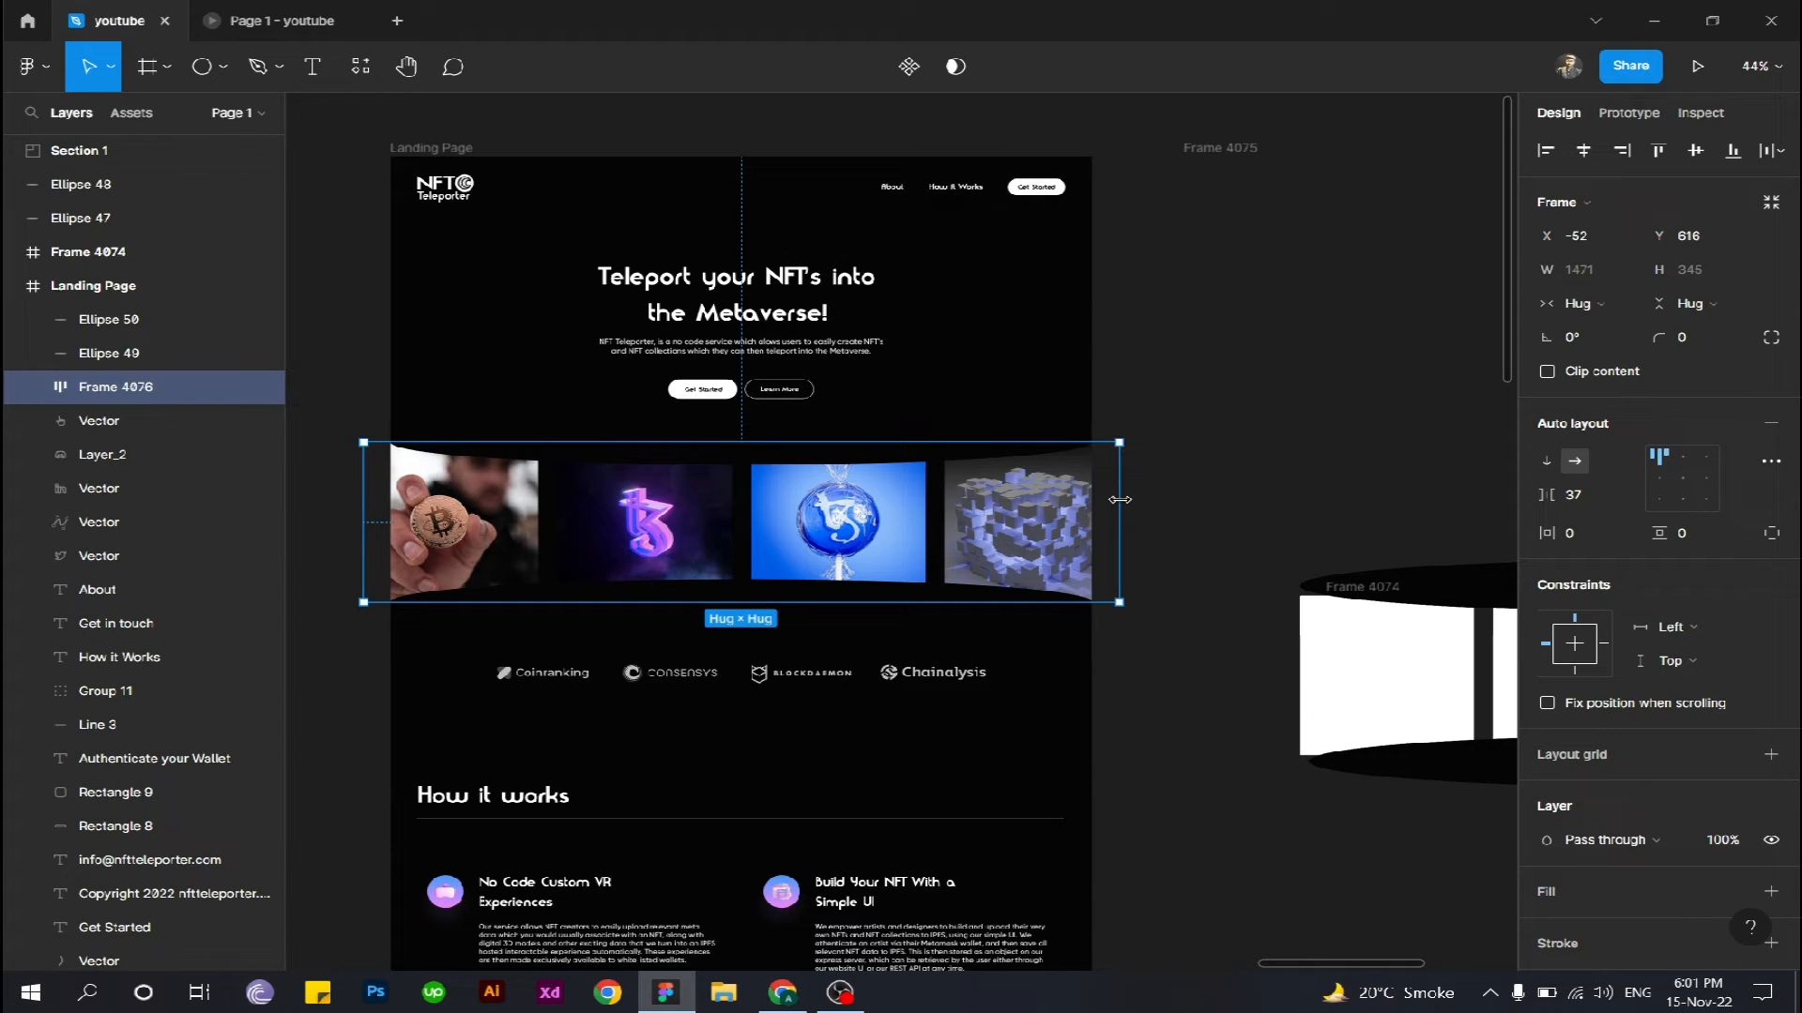
drag(1119, 500, 1096, 503)
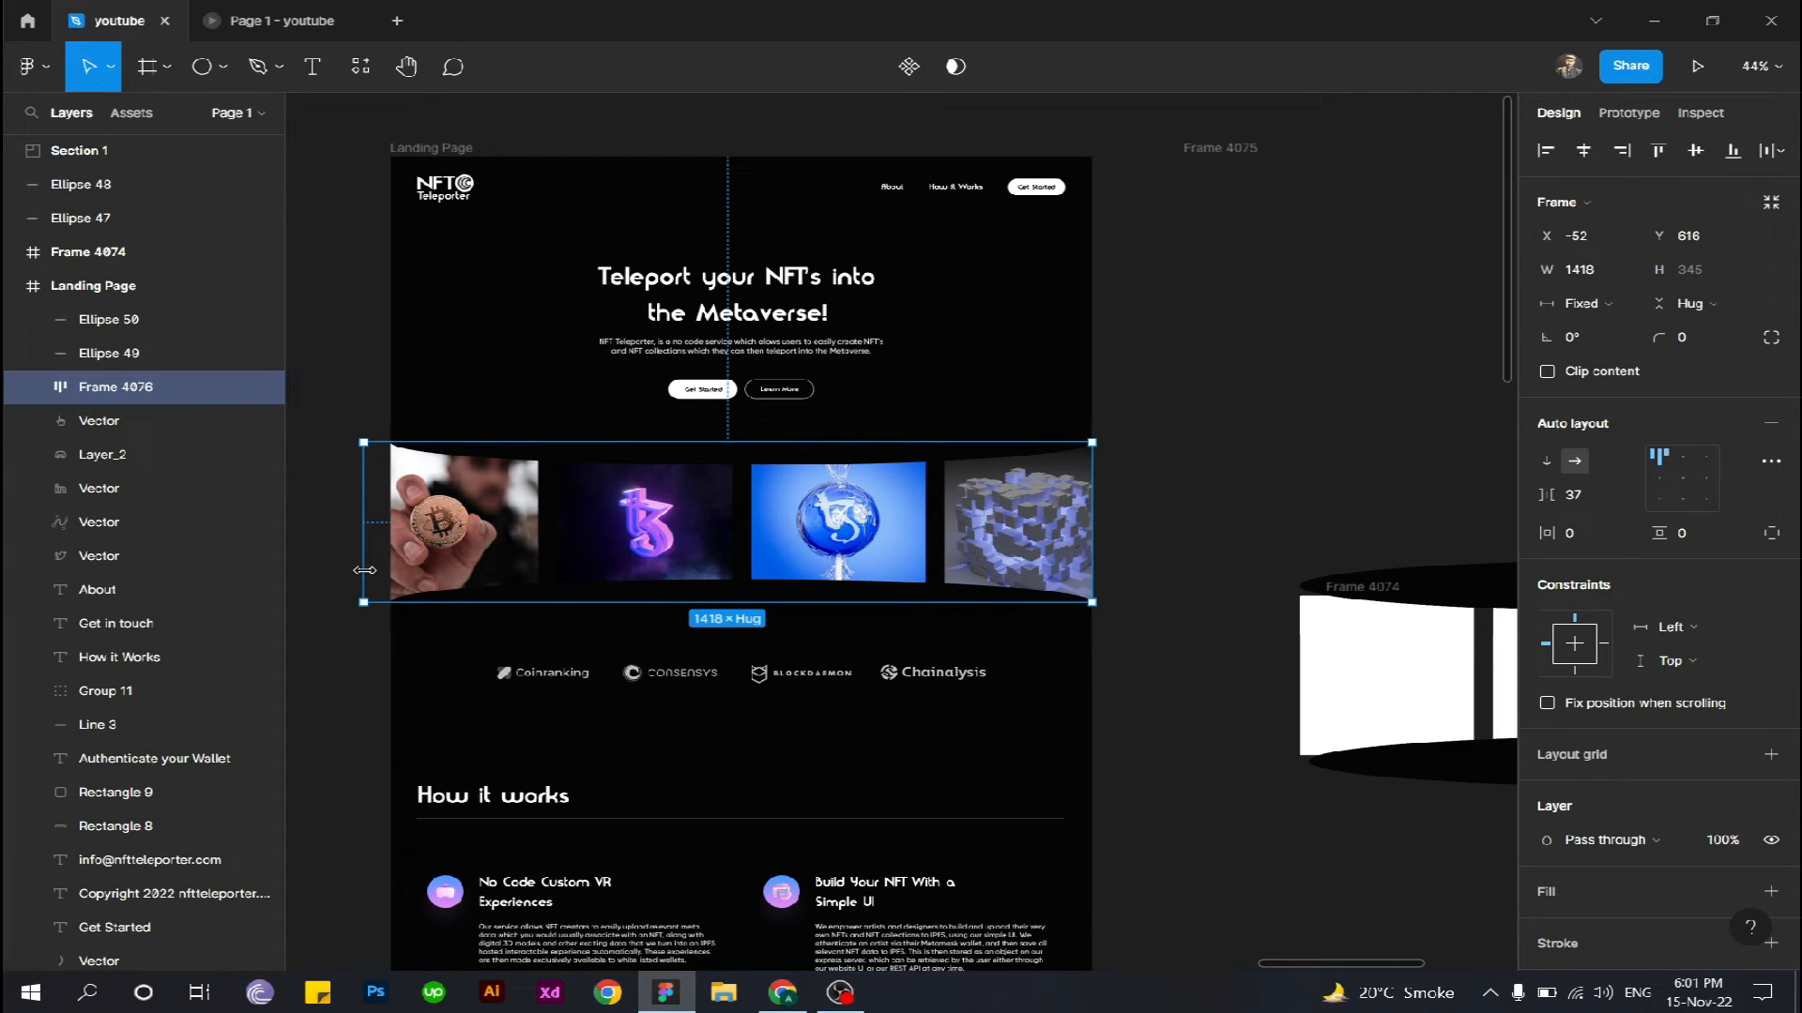
drag(365, 569, 390, 570)
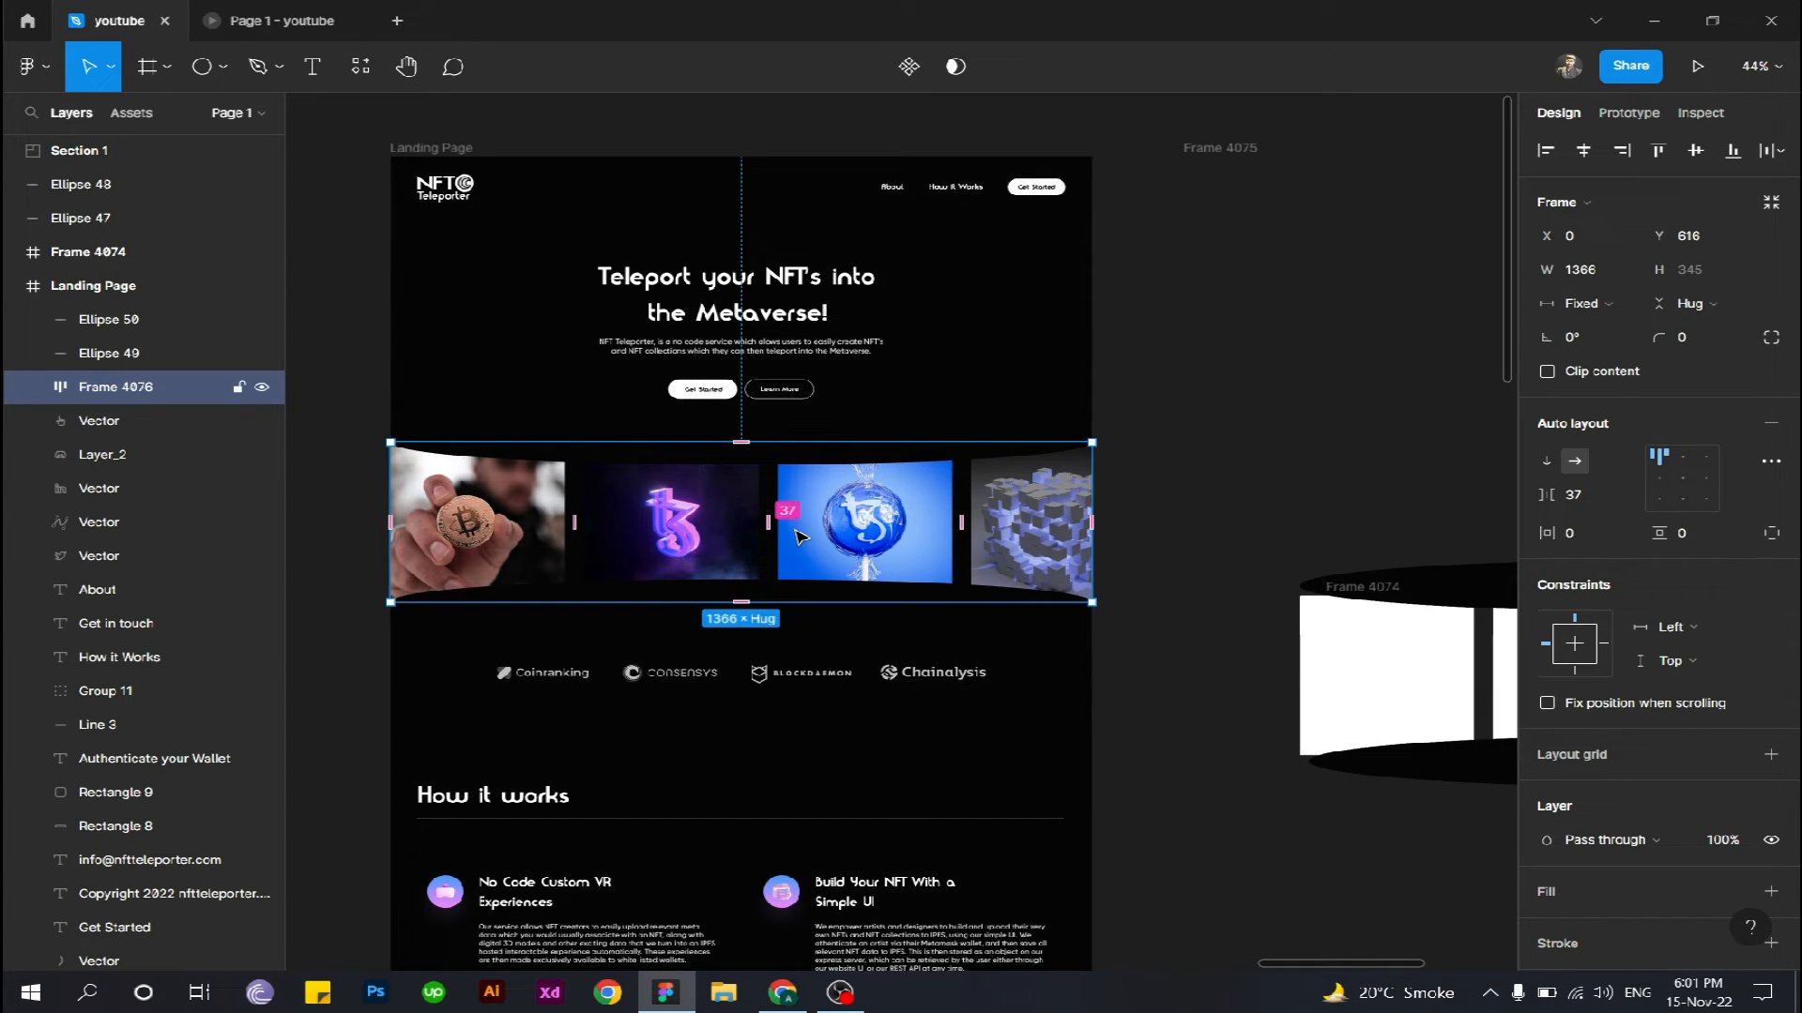
- Check the image row frame's overflow scrolling options in its prototype settings, keeping Horizontal scrolling selected
click(1630, 112)
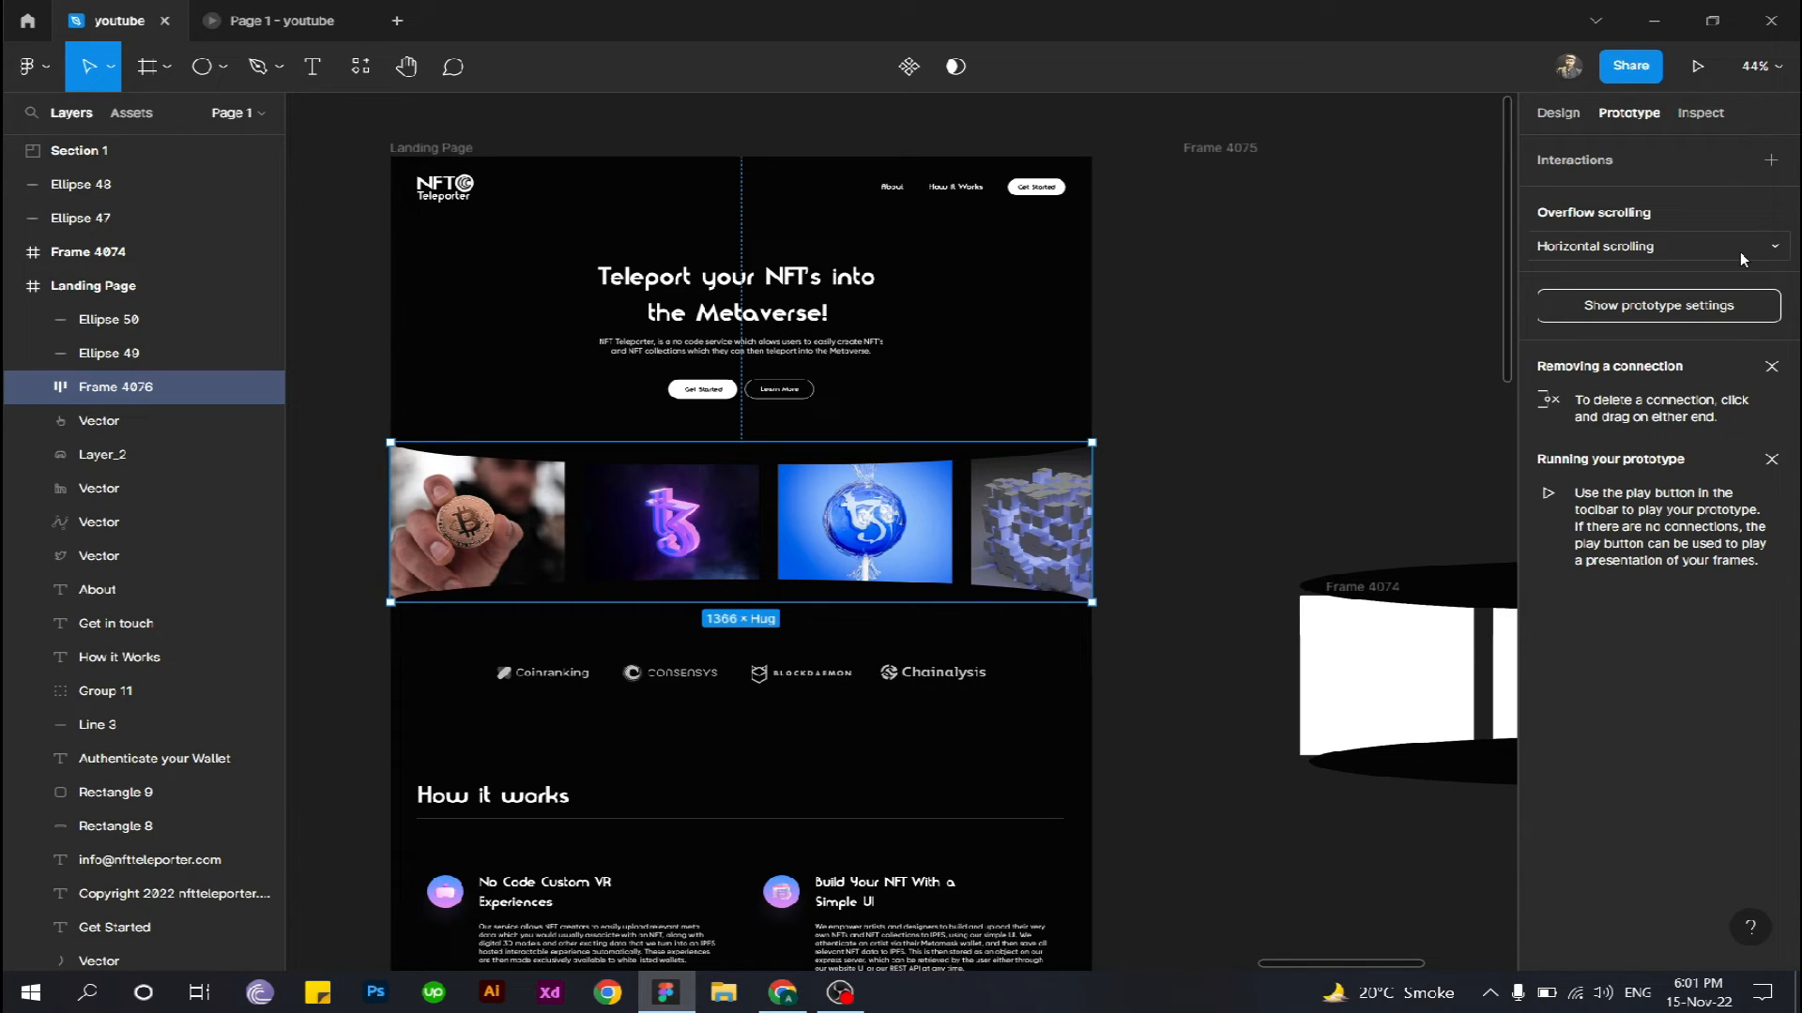
click(1739, 250)
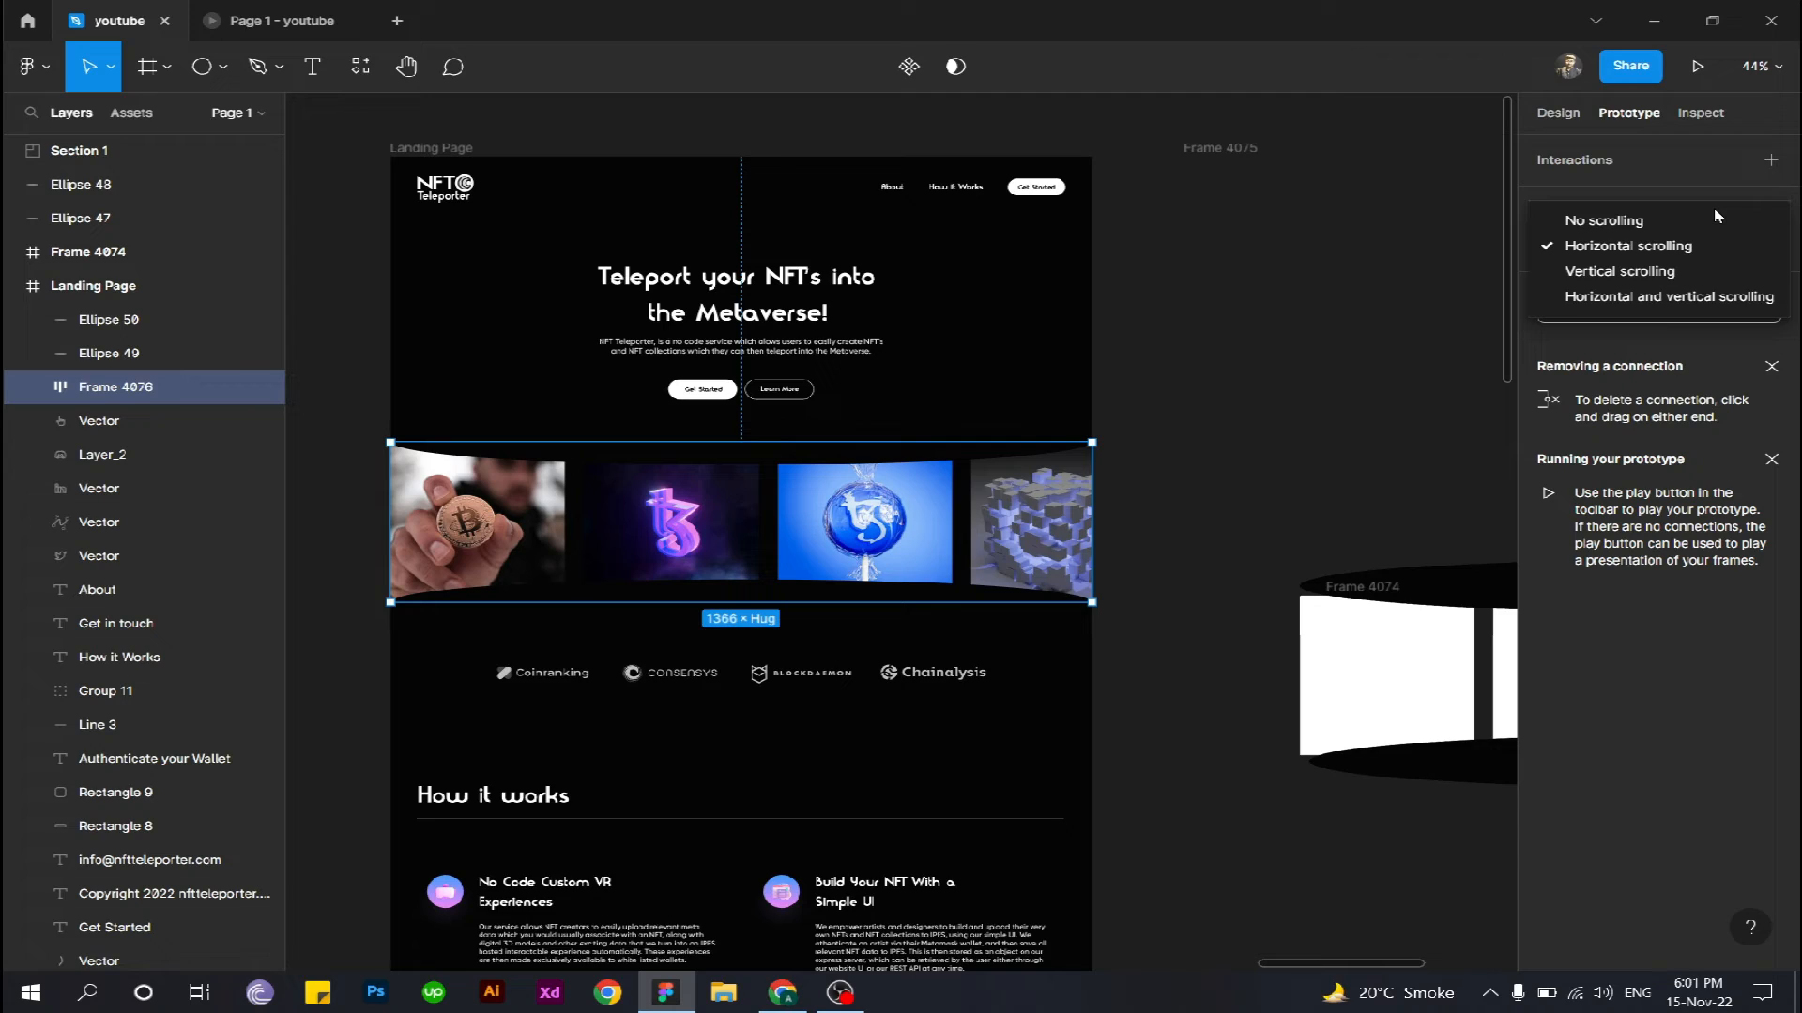
click(1642, 248)
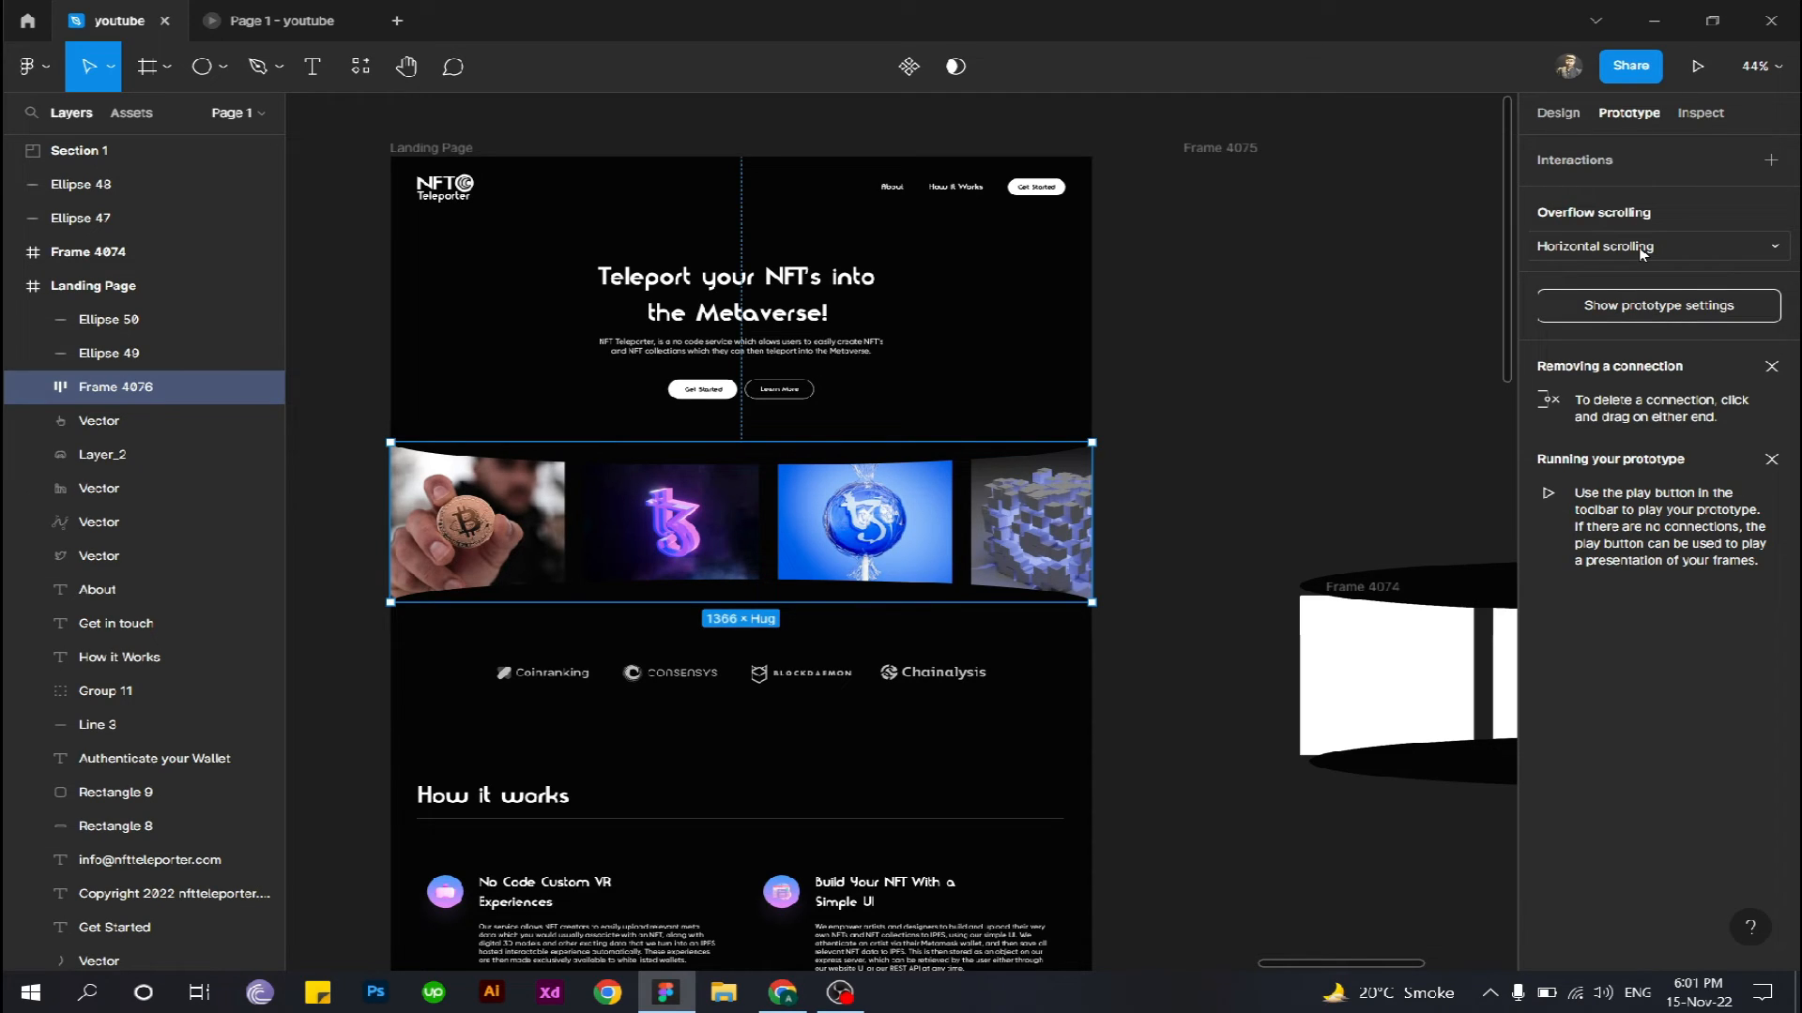
- Preview the Landing Page frame as a prototype and test the curved image row by scrolling it horizontally in both directions
click(461, 149)
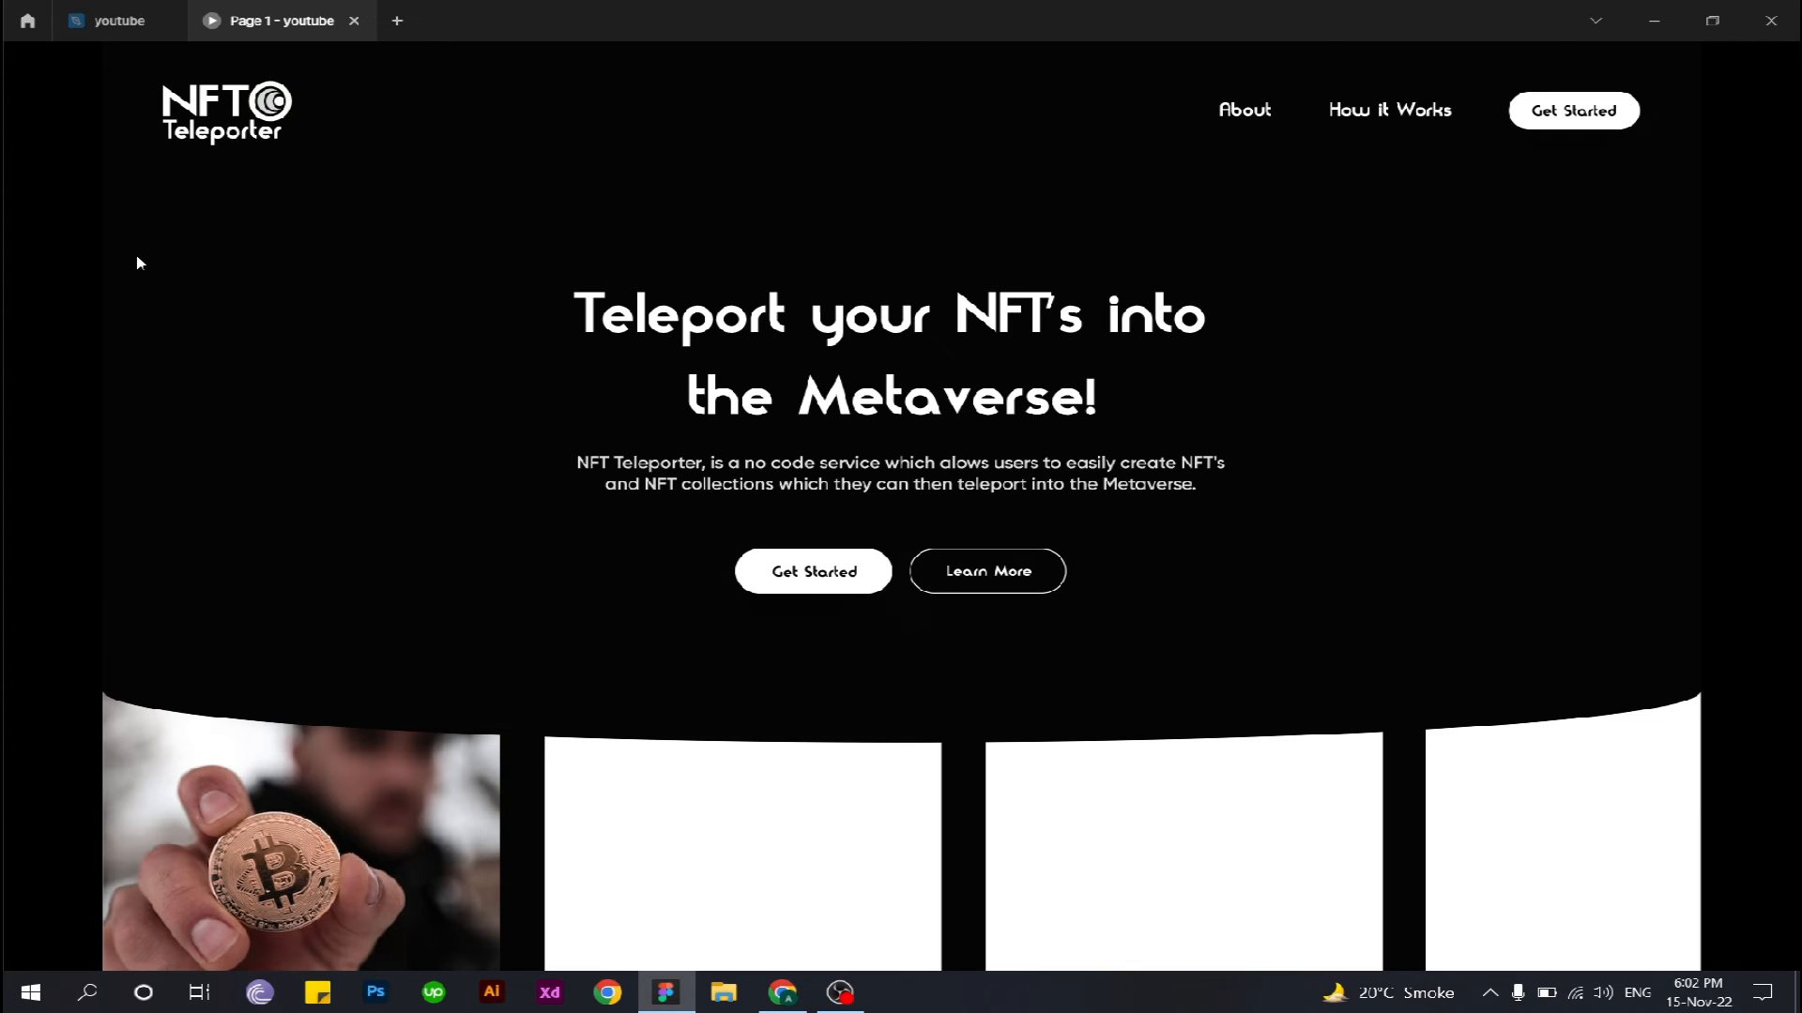
scroll(161, 259, down, 2)
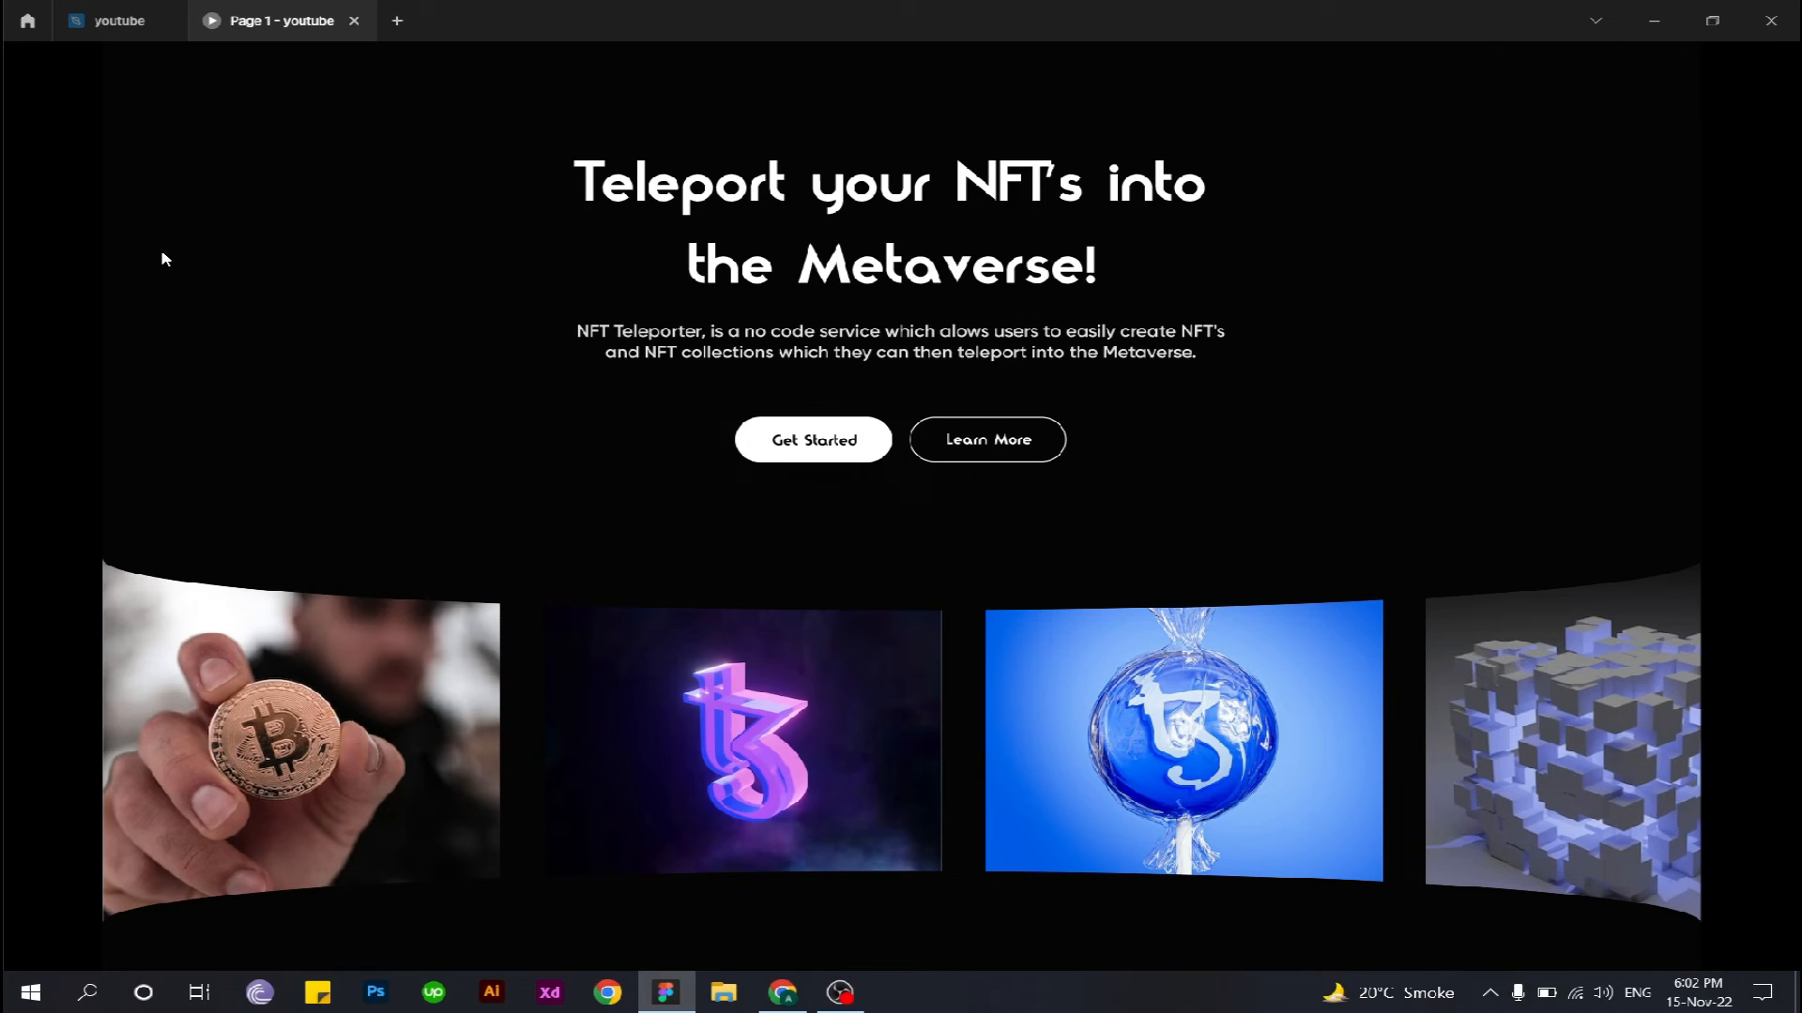
scroll(627, 505, down, 2)
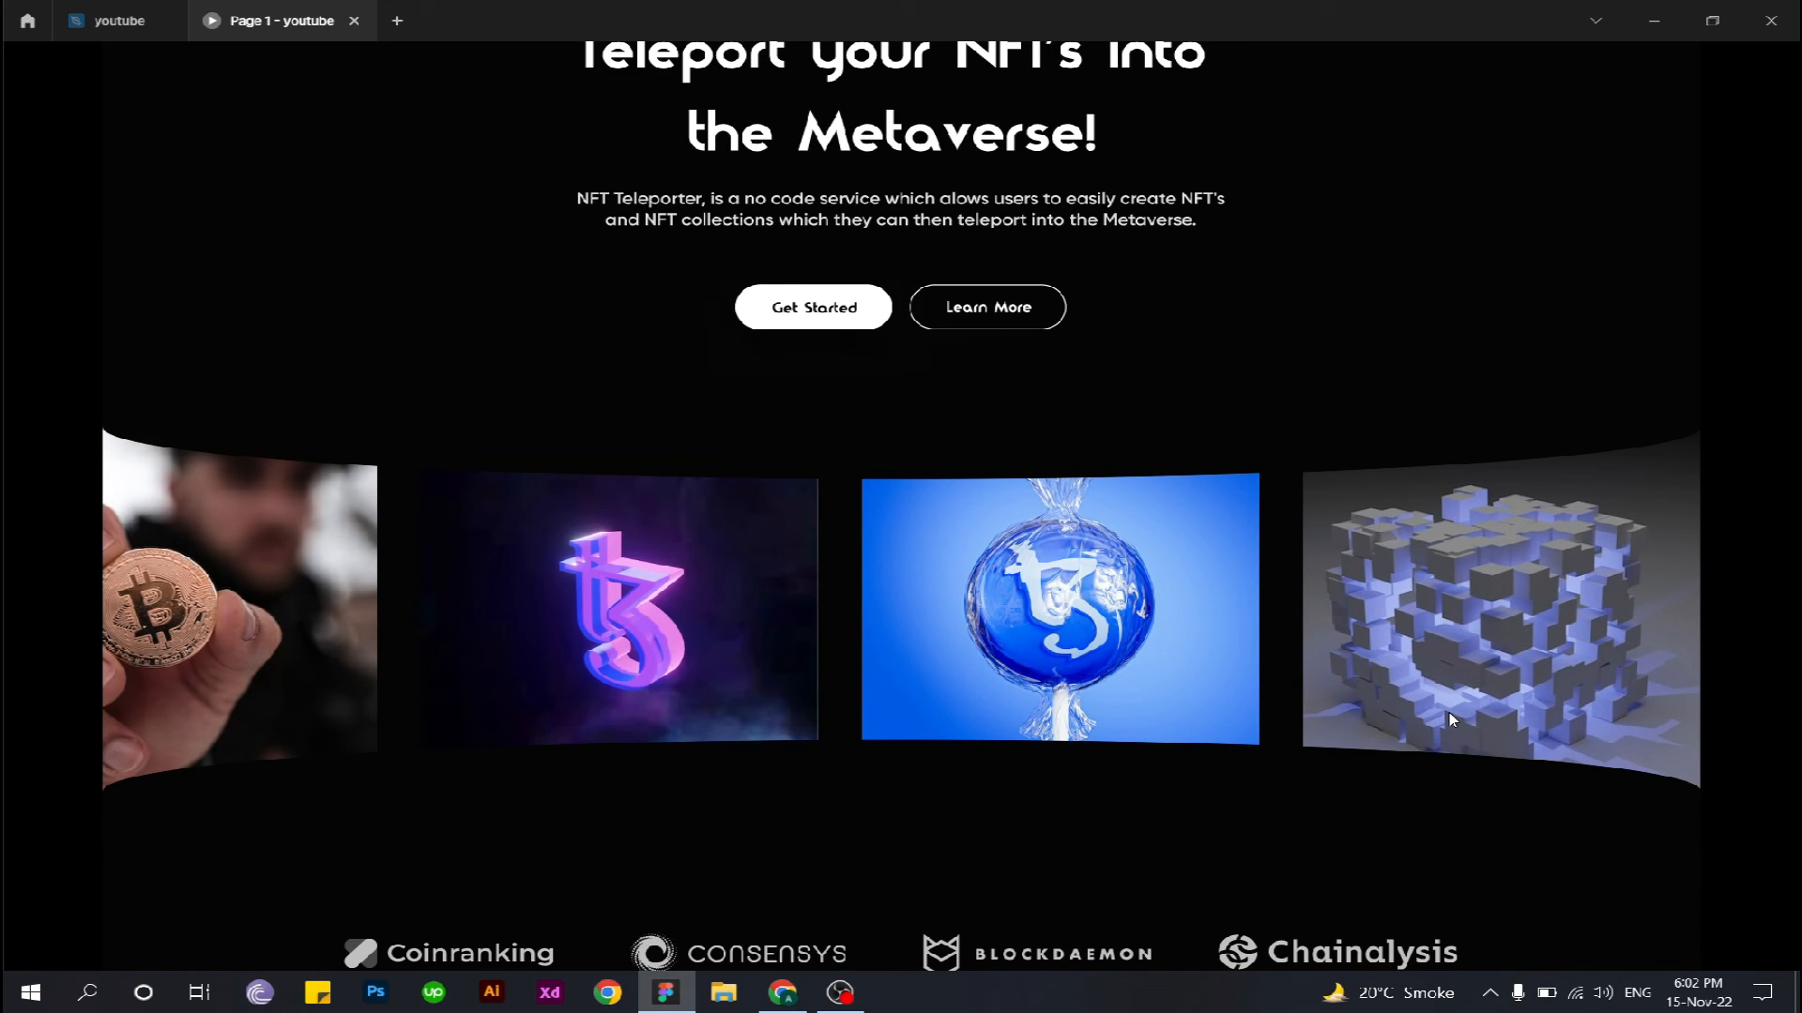
drag(1449, 712, 1579, 688)
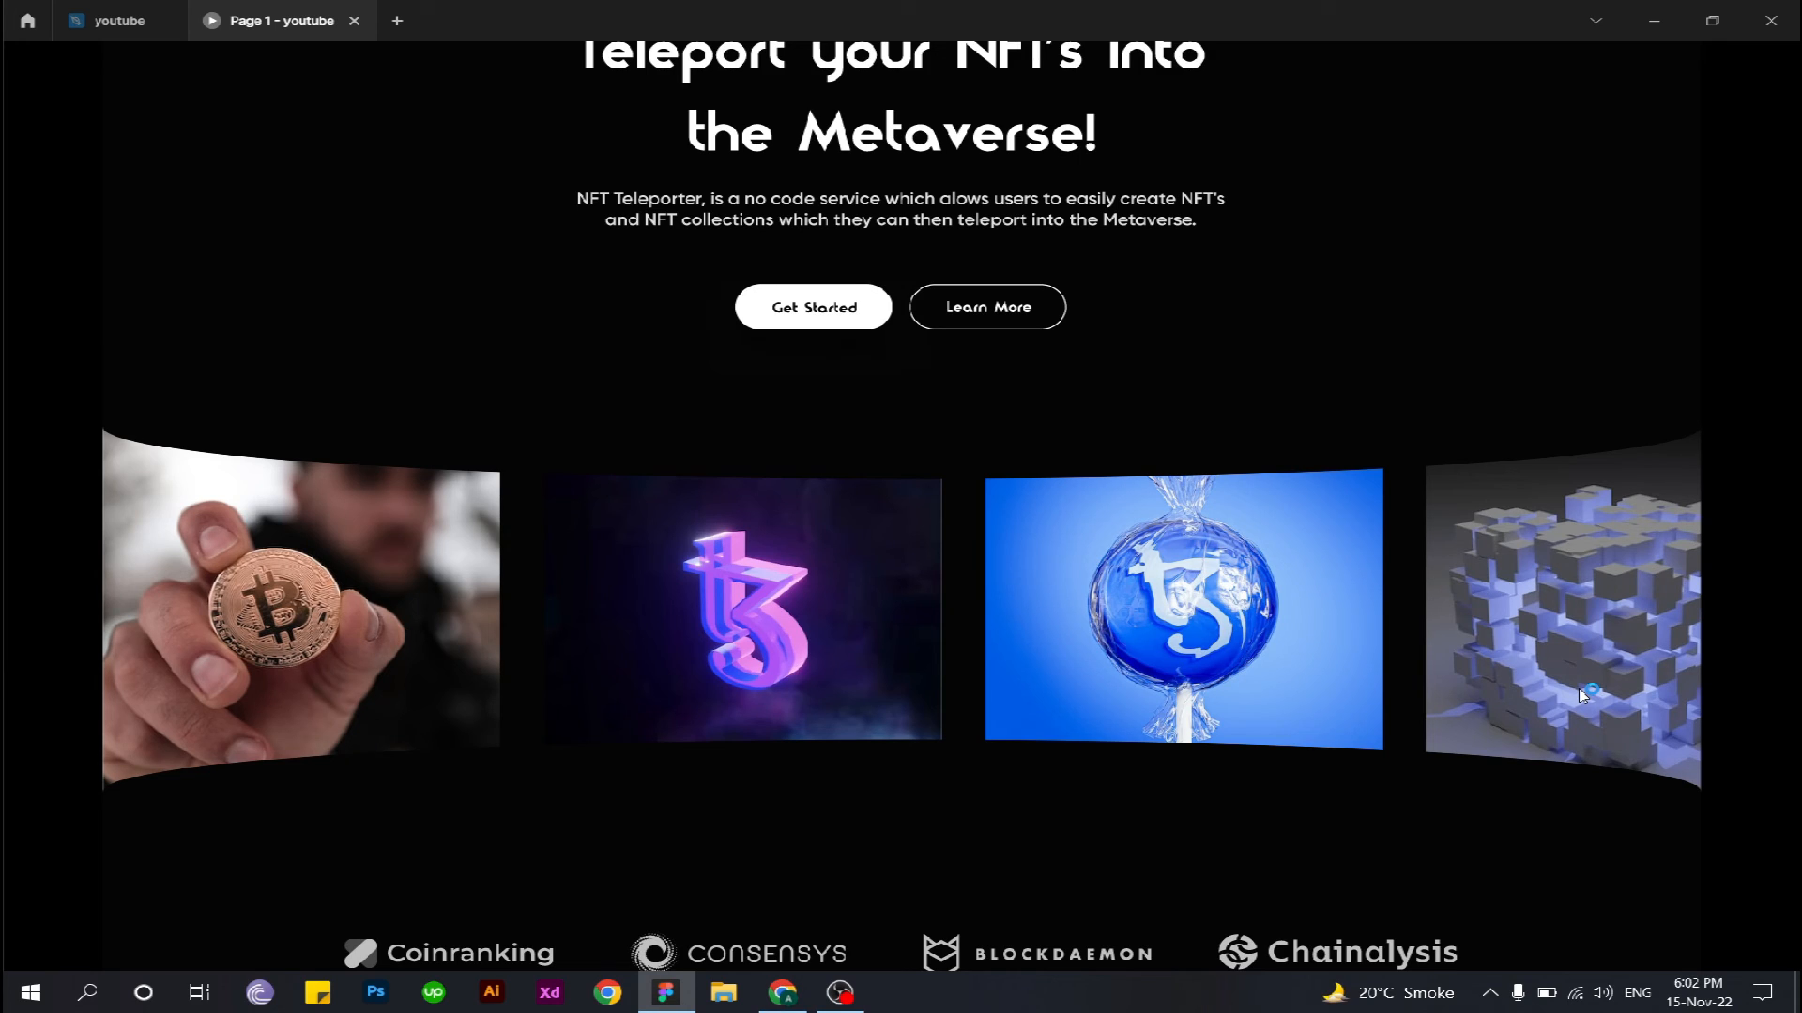
drag(1579, 694, 926, 682)
drag(829, 676, 577, 667)
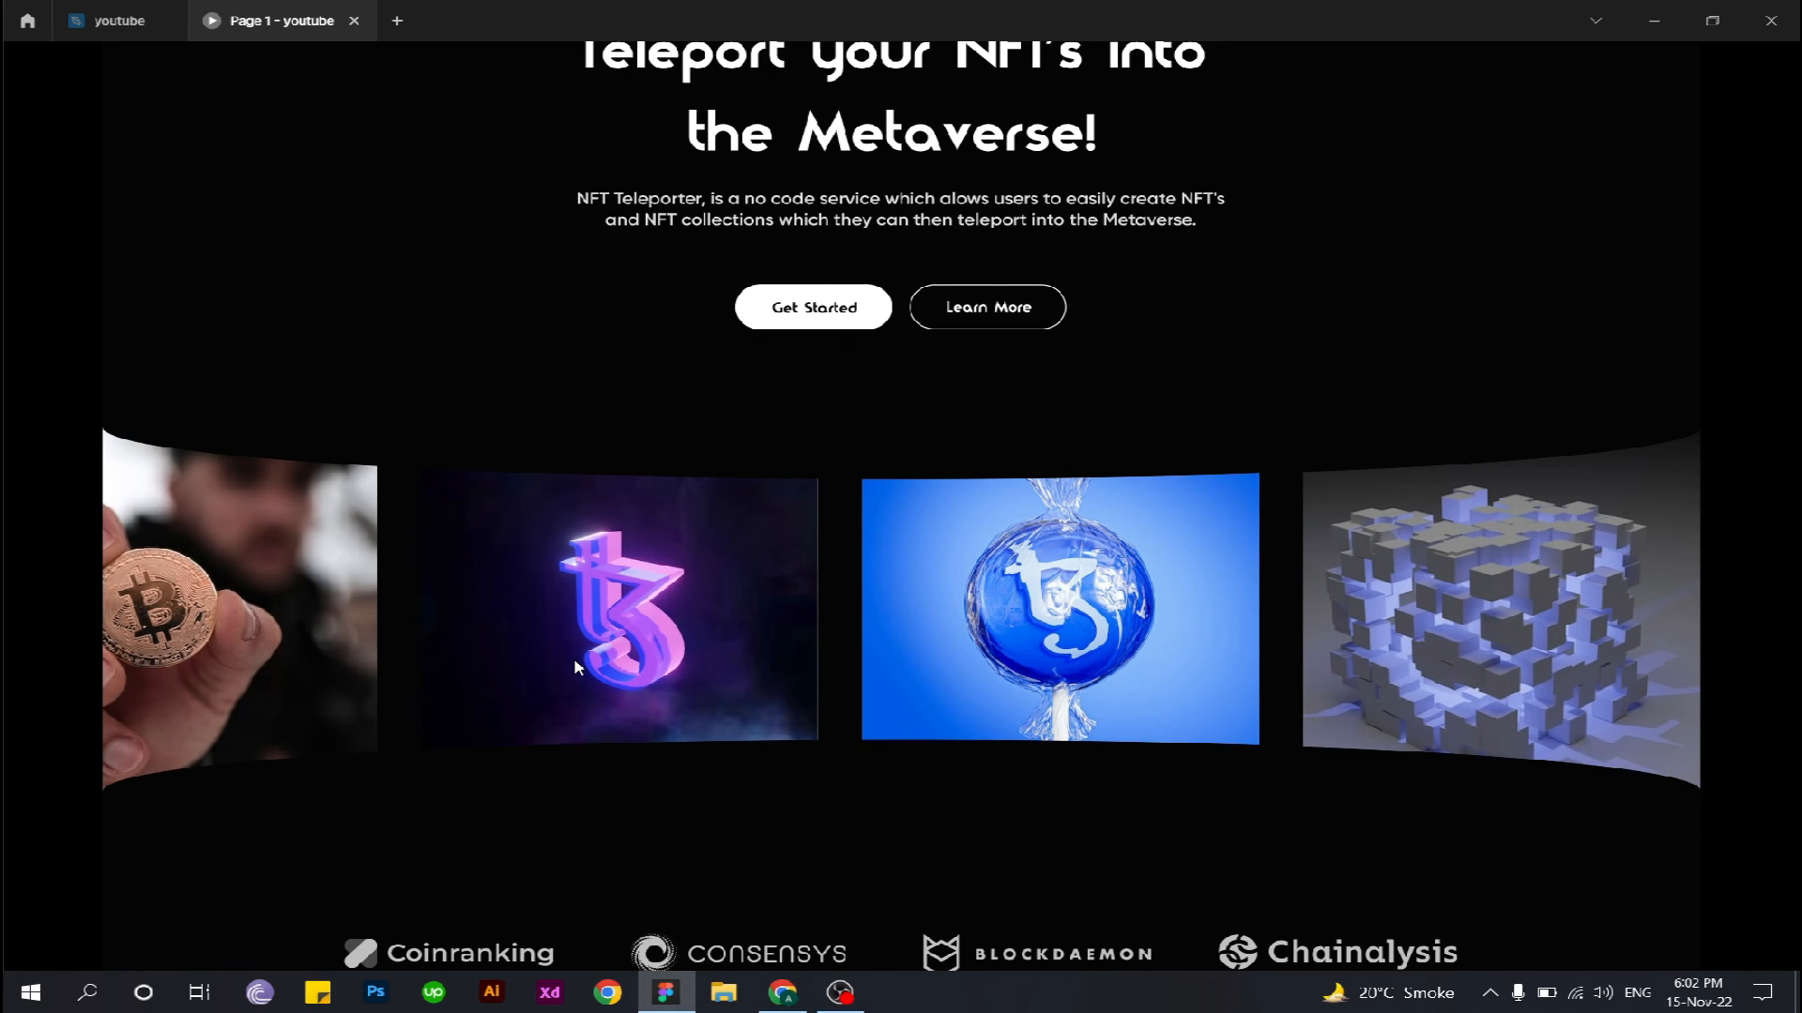